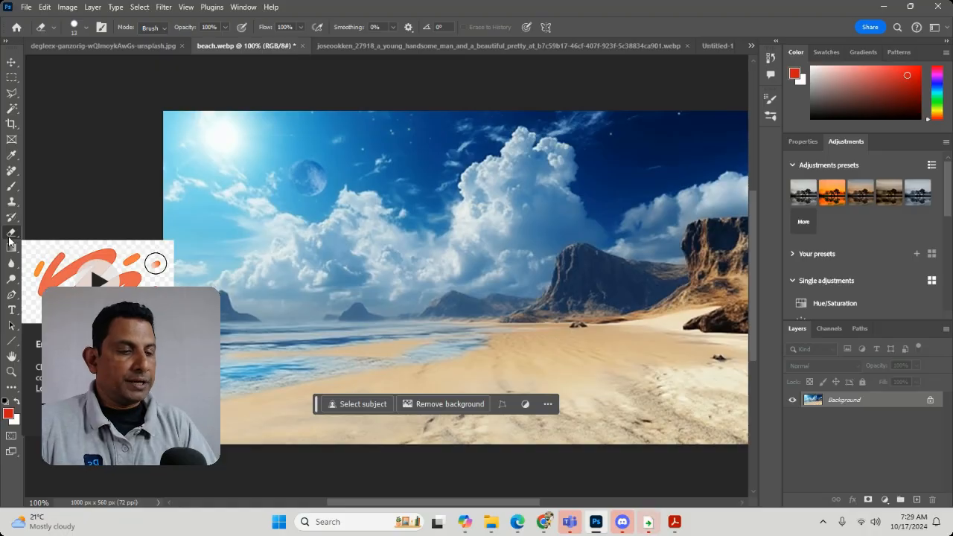
Activate the Rectangular Marquee tool and select a rectangular area of sky around the moon and clouds.
key("m")
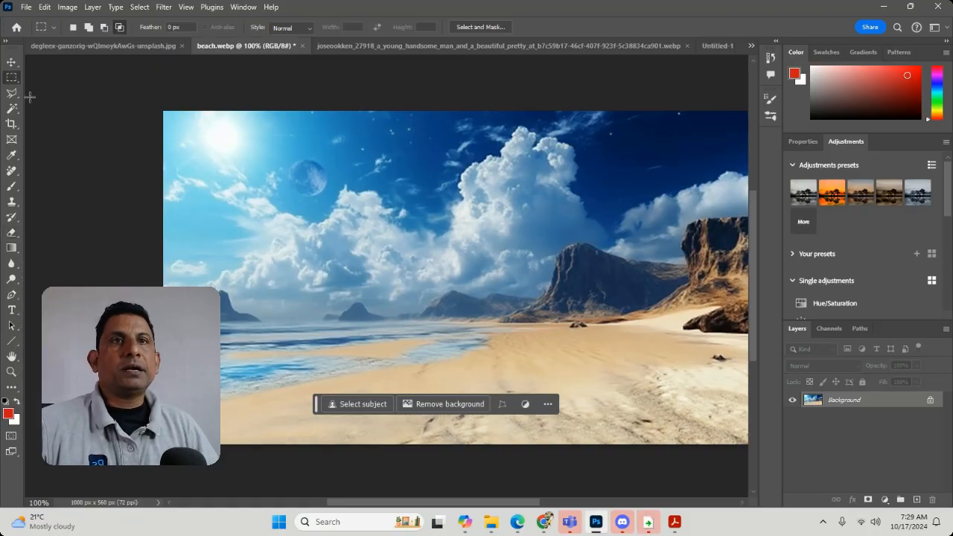
right_click(14, 80)
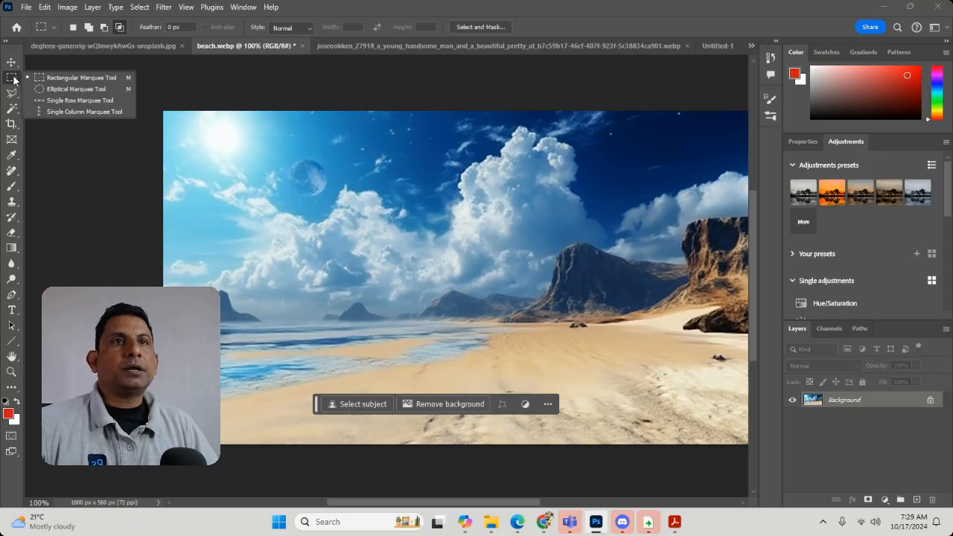
left_click(57, 74)
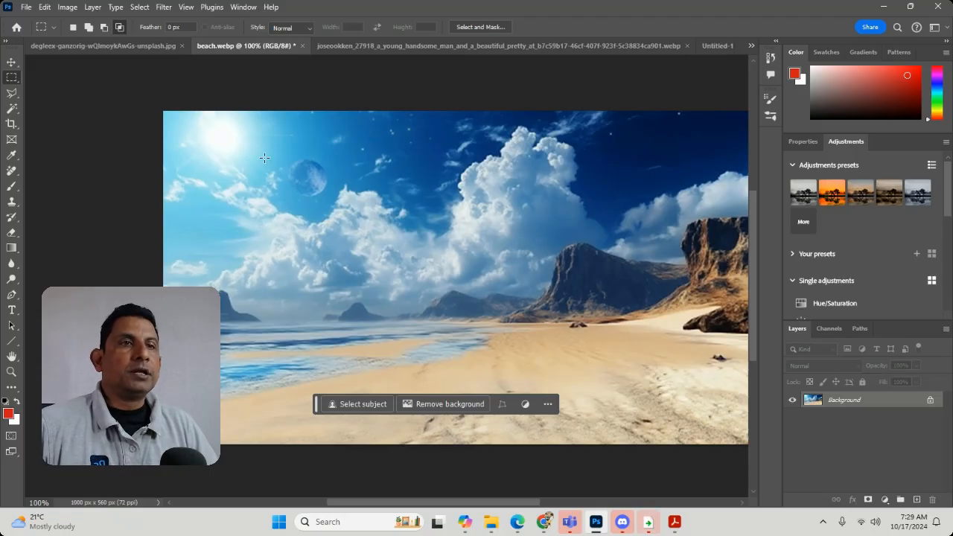
left_click_drag(264, 158, 409, 295)
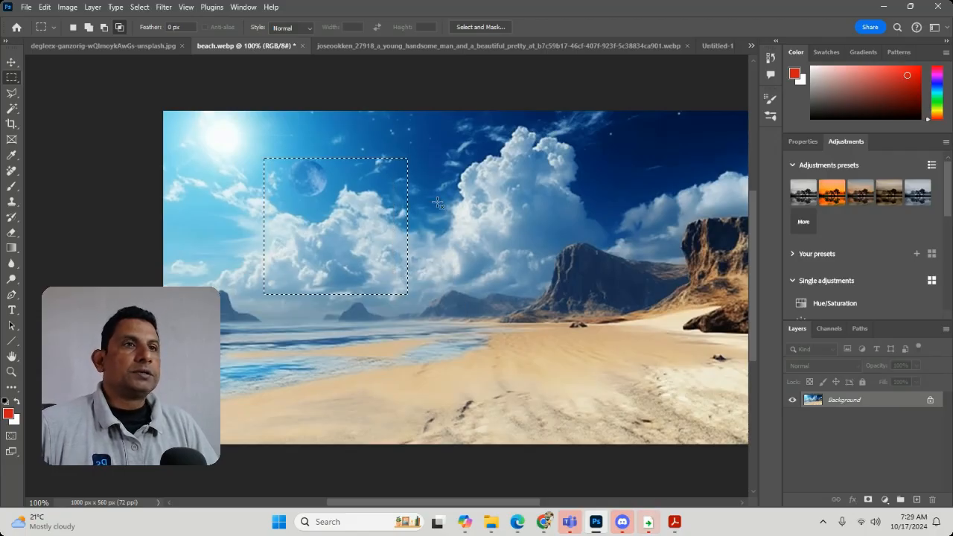
Try deleting a hard-edged rectangular sky selection, undo the deletion and deselect.
left_click_drag(298, 153, 438, 305)
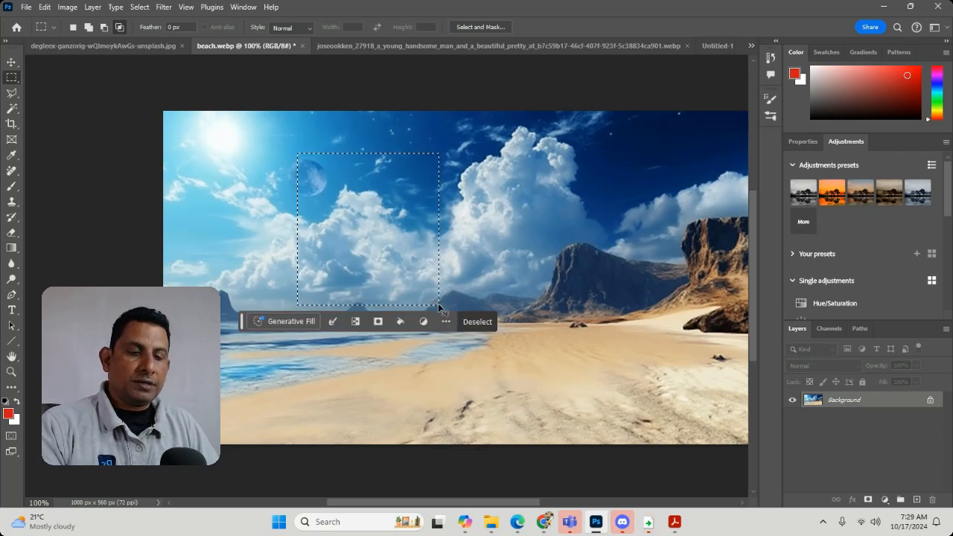
key("BackSpace")
key("ctrl+z")
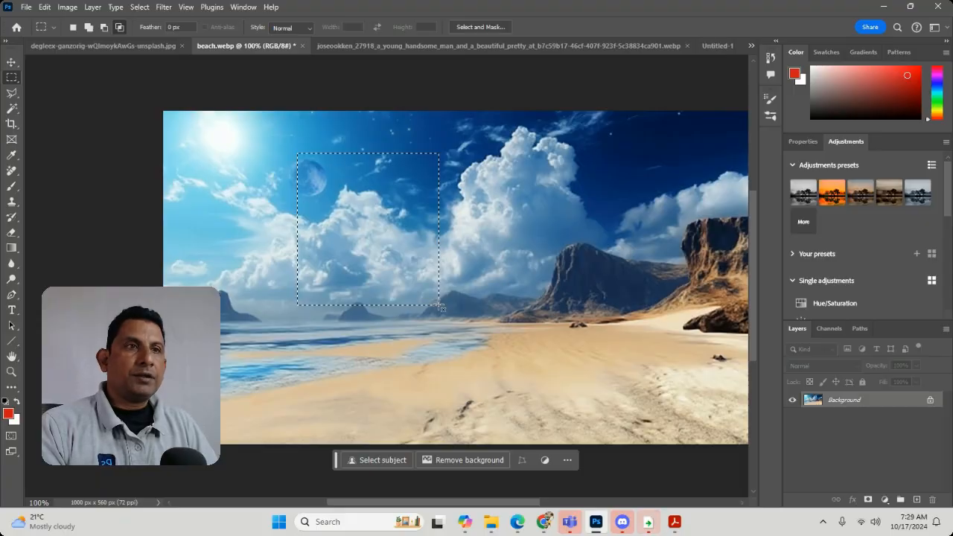
key("ctrl+d")
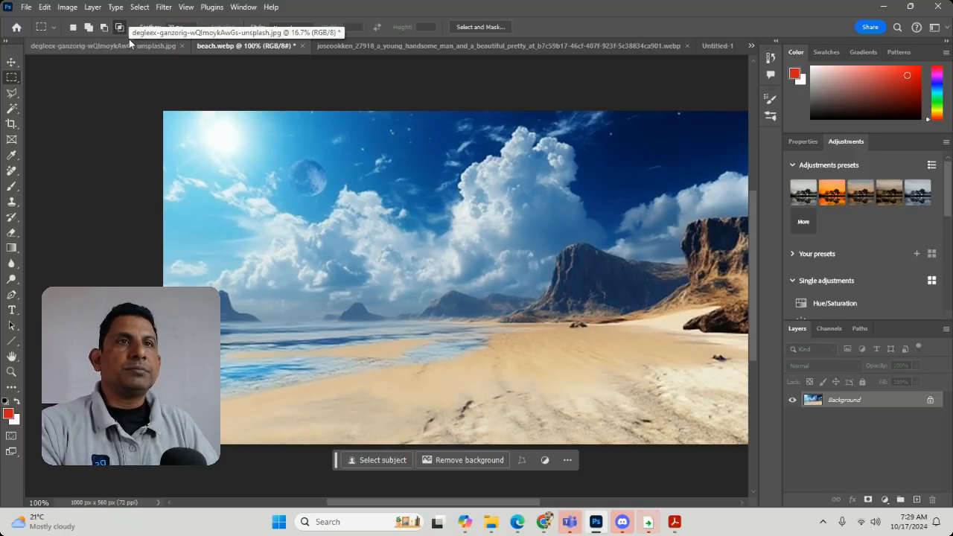
Try deleting a rectangular sky area around the moon with a 20 px marquee feather, and undo the deletion.
left_click_drag(276, 158, 422, 299)
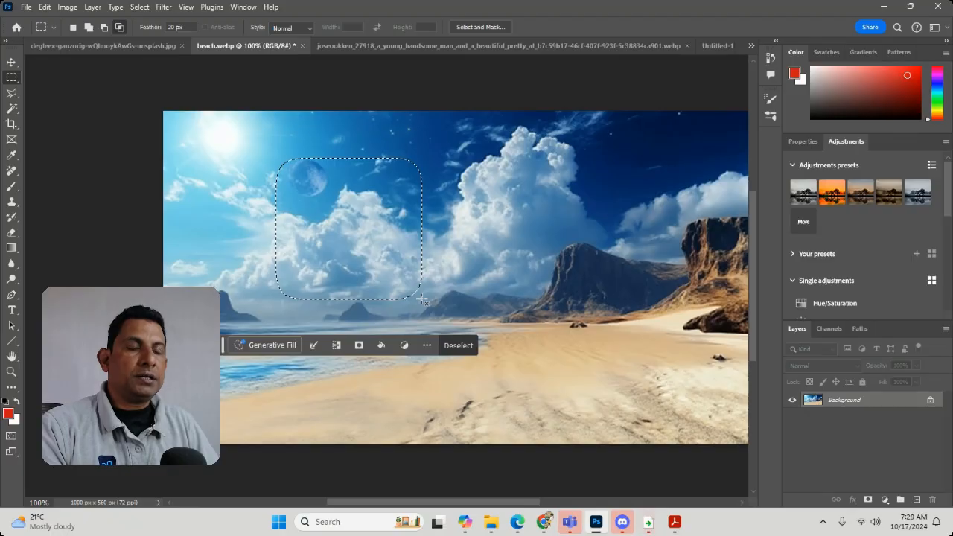
key("BackSpace")
key("ctrl+d")
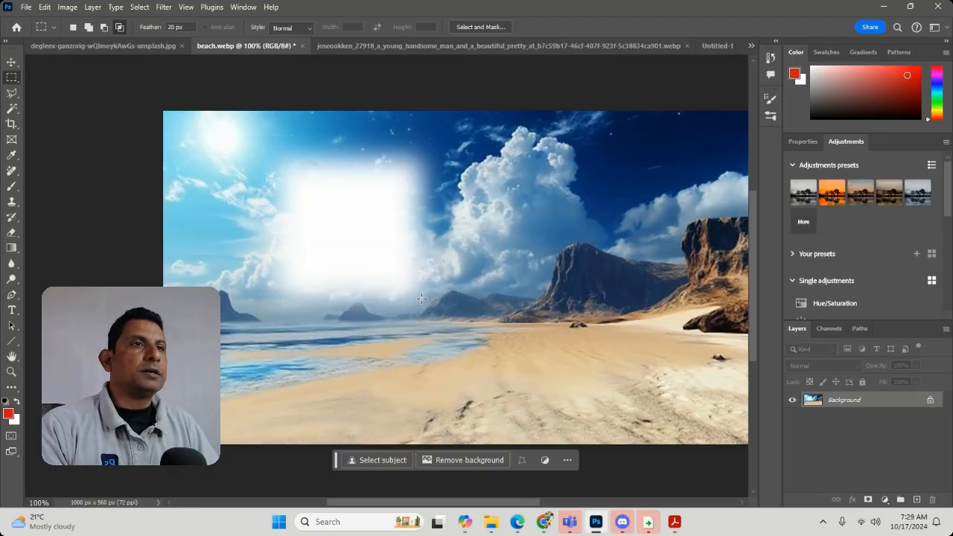
key("ctrl+z")
key("ctrl+z")
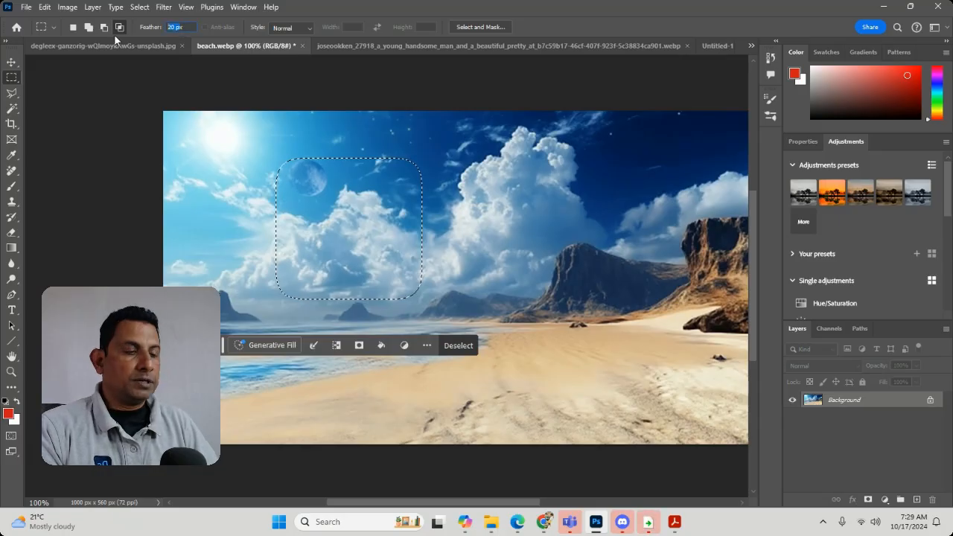
key("BackSpace")
key("Return")
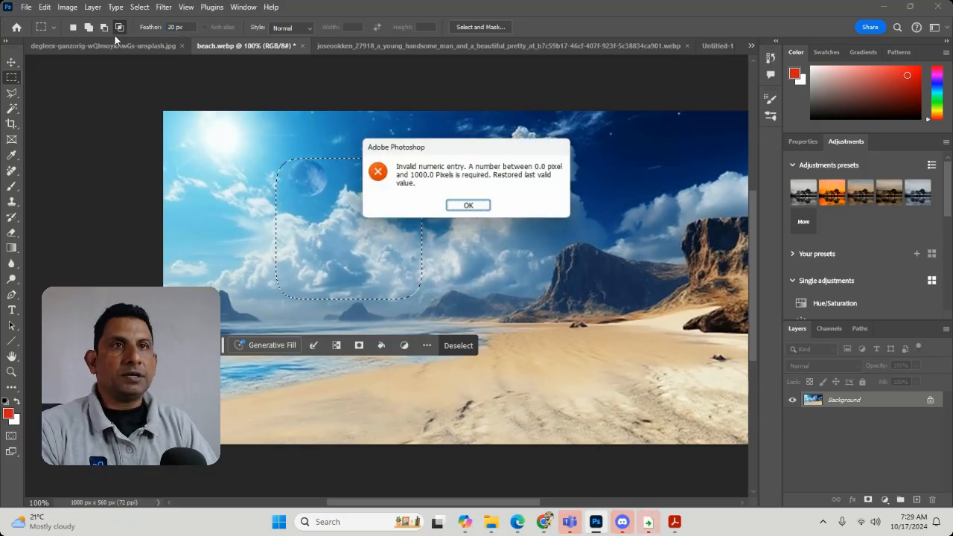
left_click(476, 207)
right_click(397, 220)
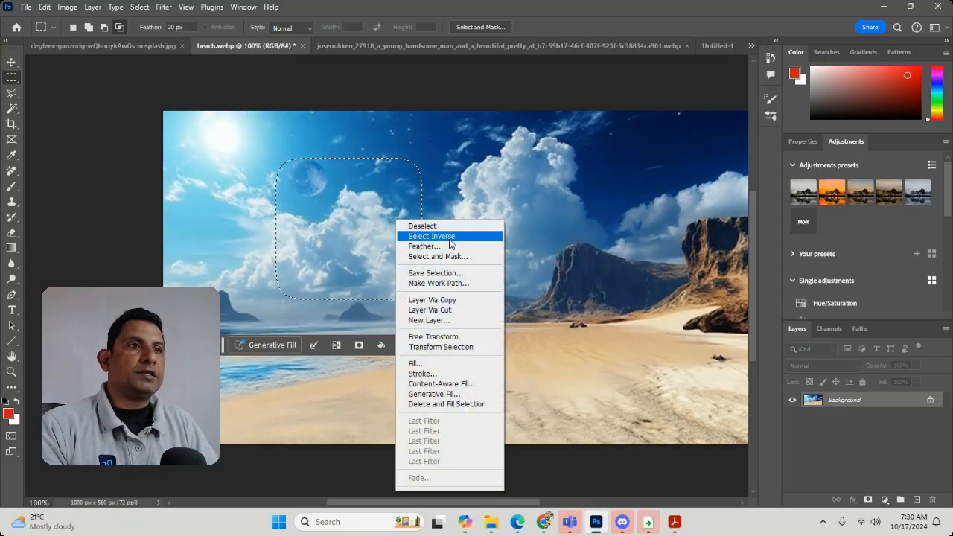
left_click(439, 245)
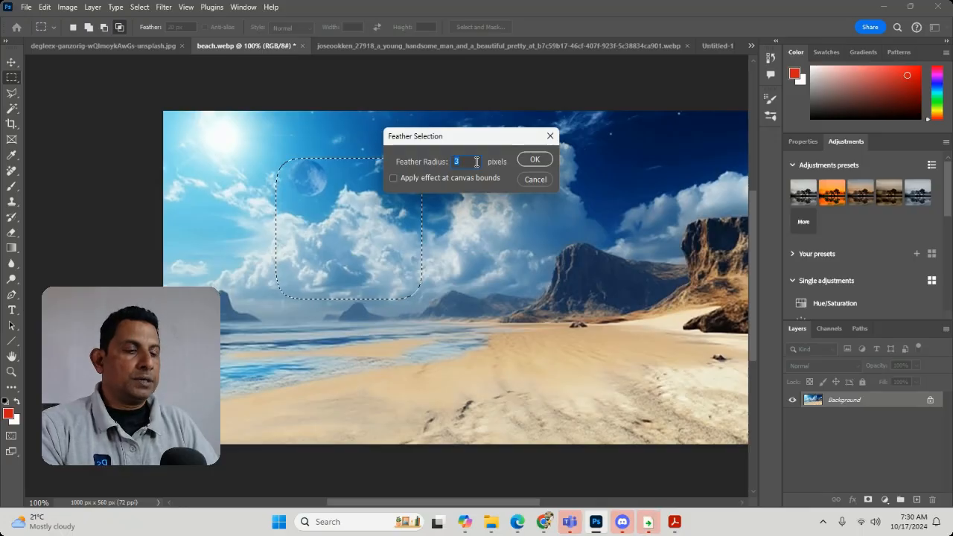
key("Return")
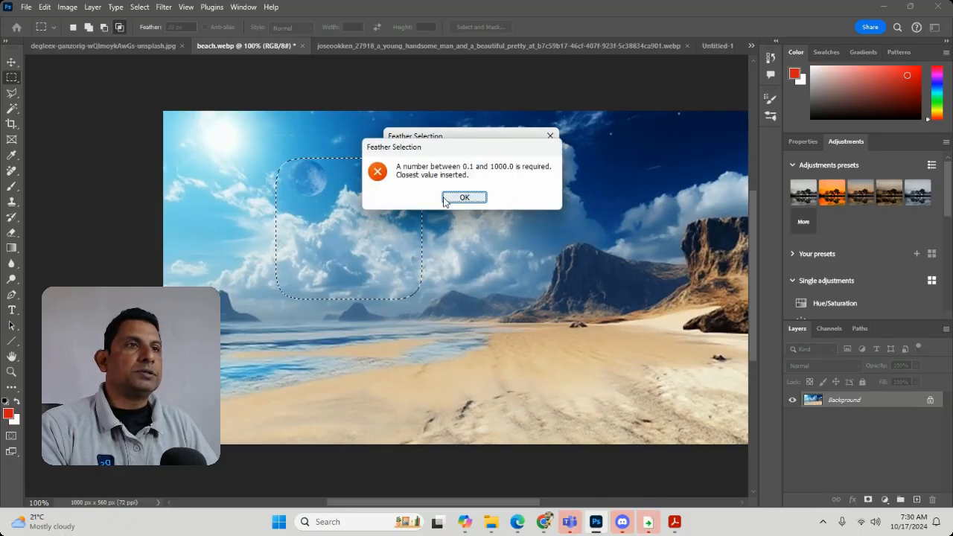
left_click(459, 196)
left_click(536, 179)
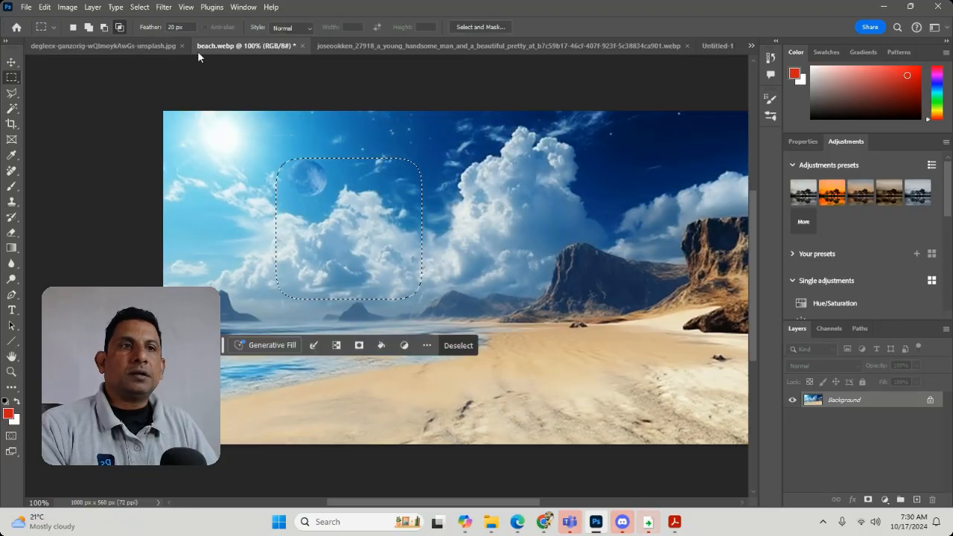
Clear the selection, set the marquee feather to 0 px and select a rectangle over the moon and clouds.
left_click(313, 121)
left_click(190, 27)
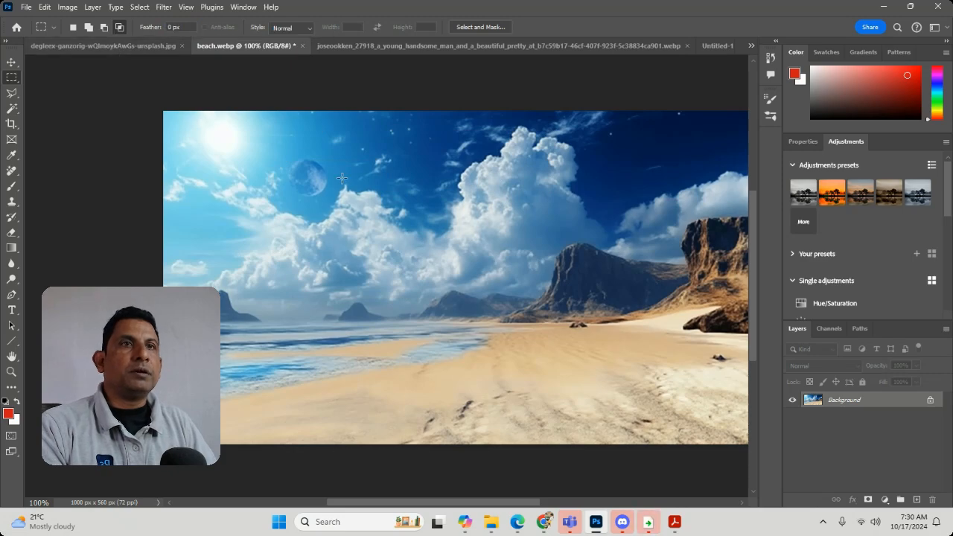
left_click_drag(294, 156, 450, 307)
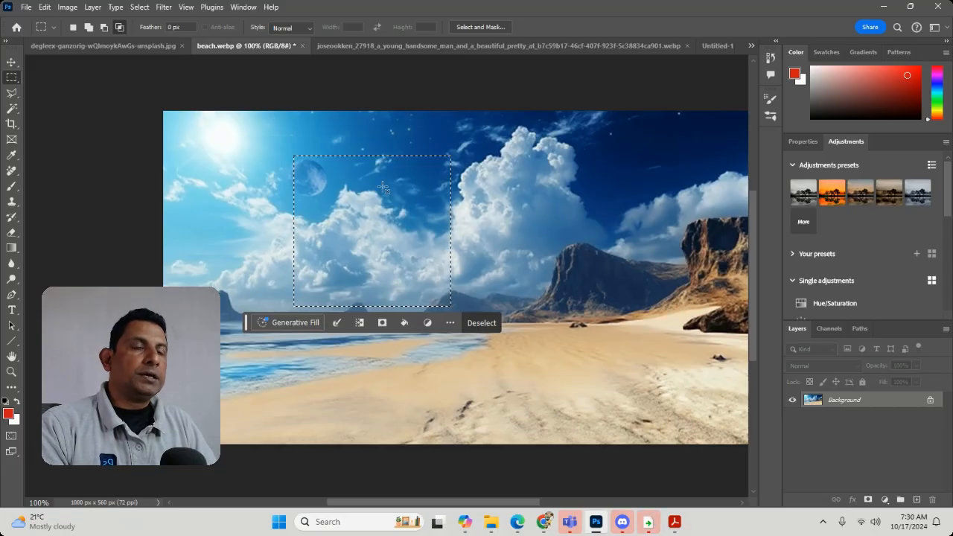
Feather the rectangular selection by 10 pixels, try deleting its contents, and undo the deletion before deselecting.
right_click(422, 191)
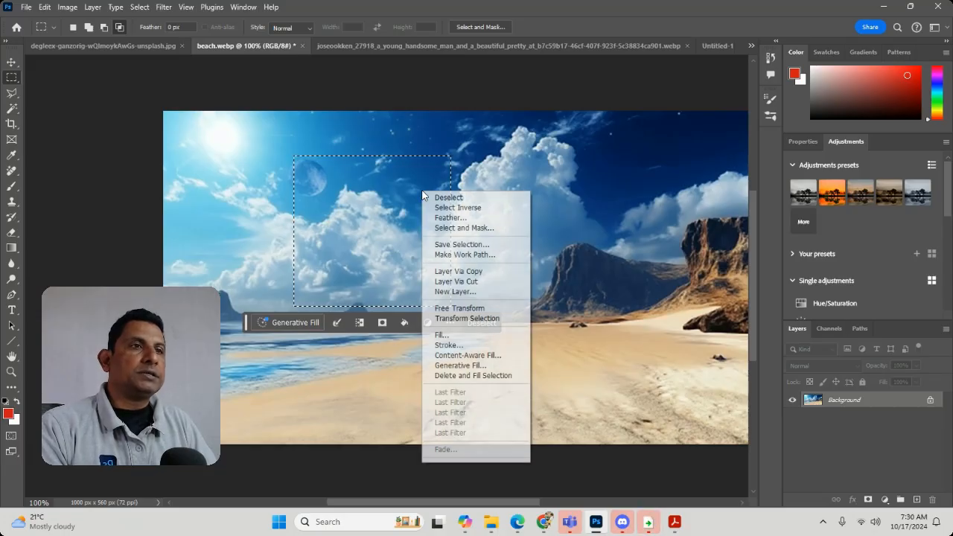
left_click(459, 217)
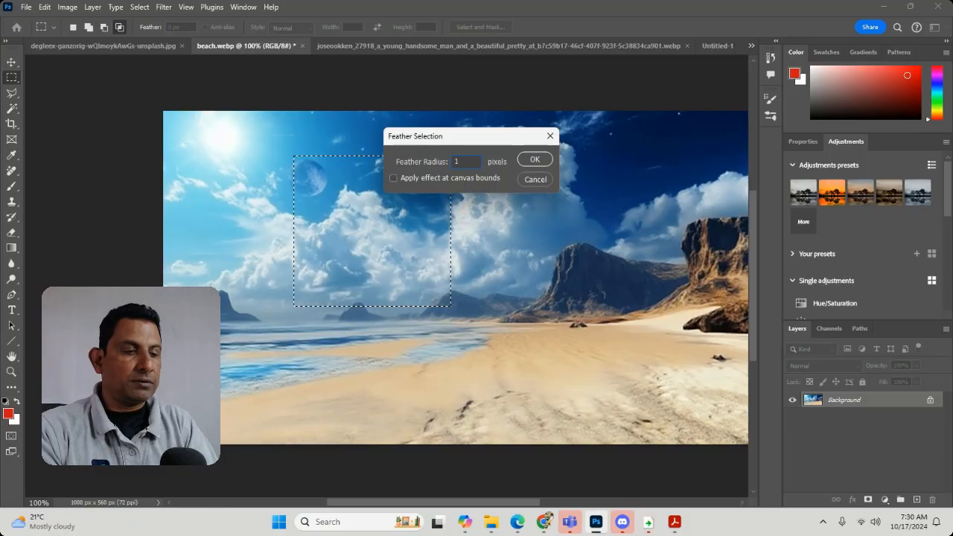
type("10")
key("Return")
key("Delete")
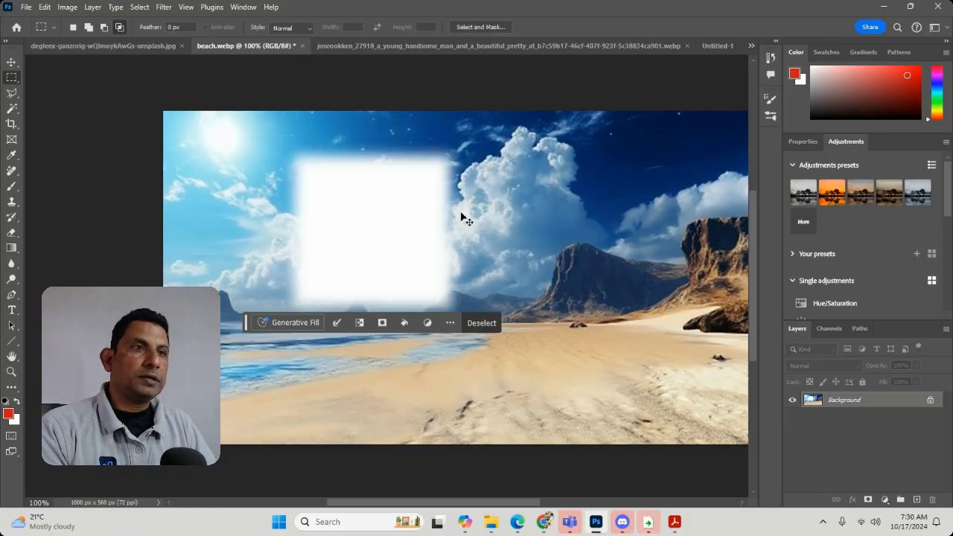
key("ctrl+z")
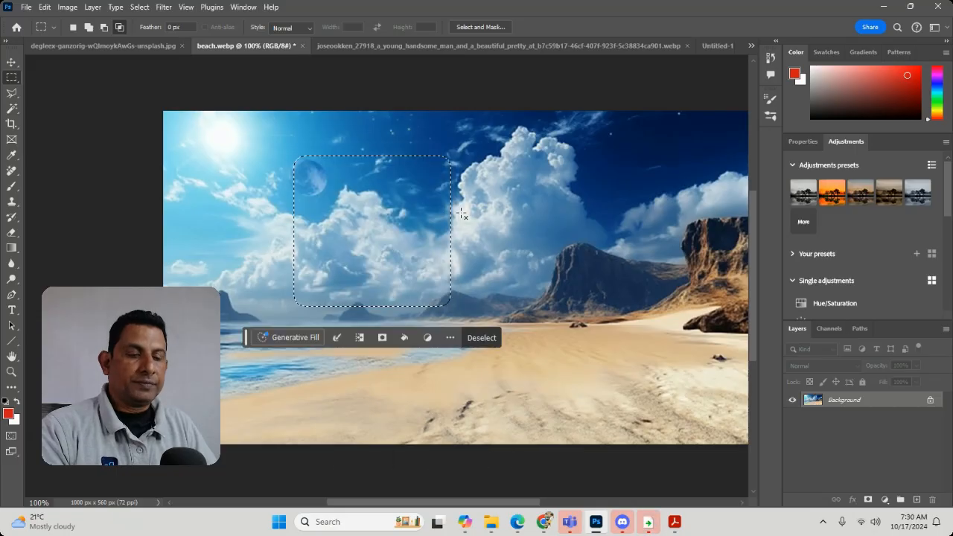
left_click(462, 214)
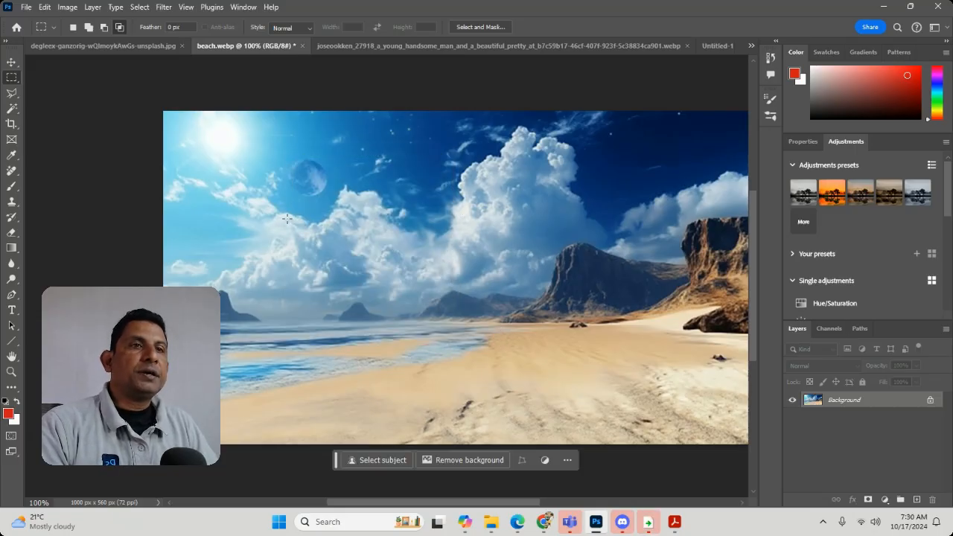
Build one combined selection in the sky from three overlapping rectangles, adding each to the previous one.
left_click_drag(255, 180, 356, 290)
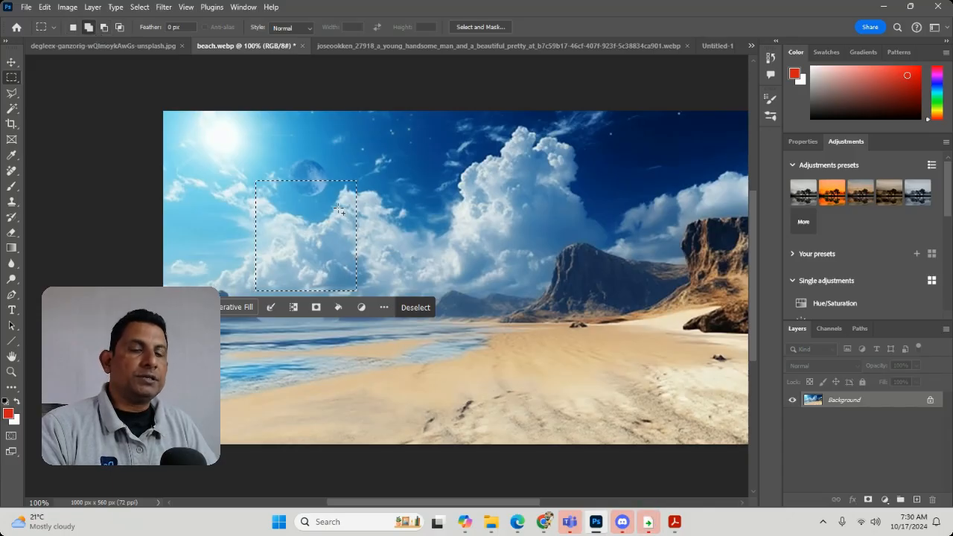
left_click_drag(321, 171, 425, 255)
left_click_drag(412, 172, 469, 224)
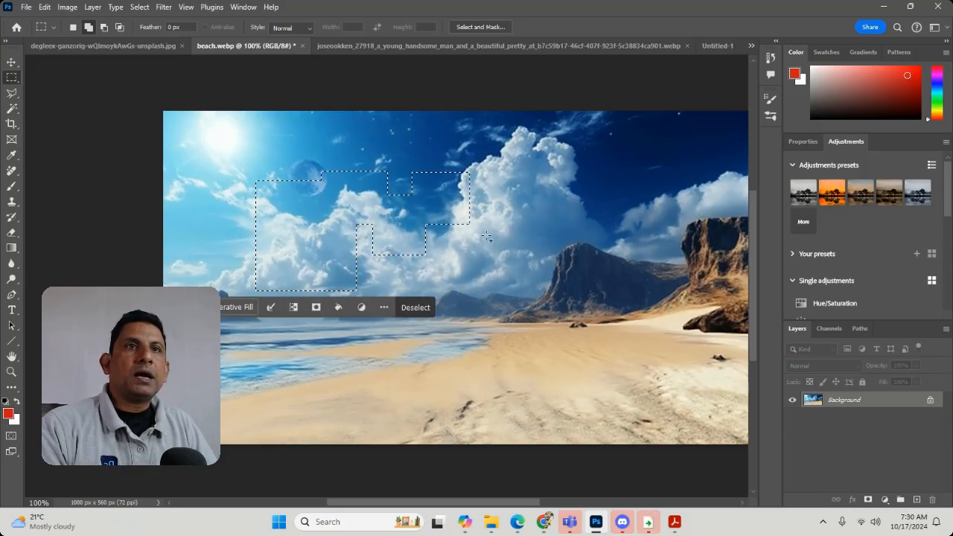
Subtract a small rectangle from the middle of the combined selection, then try cutting the selected area and undo the cut.
left_click(102, 28)
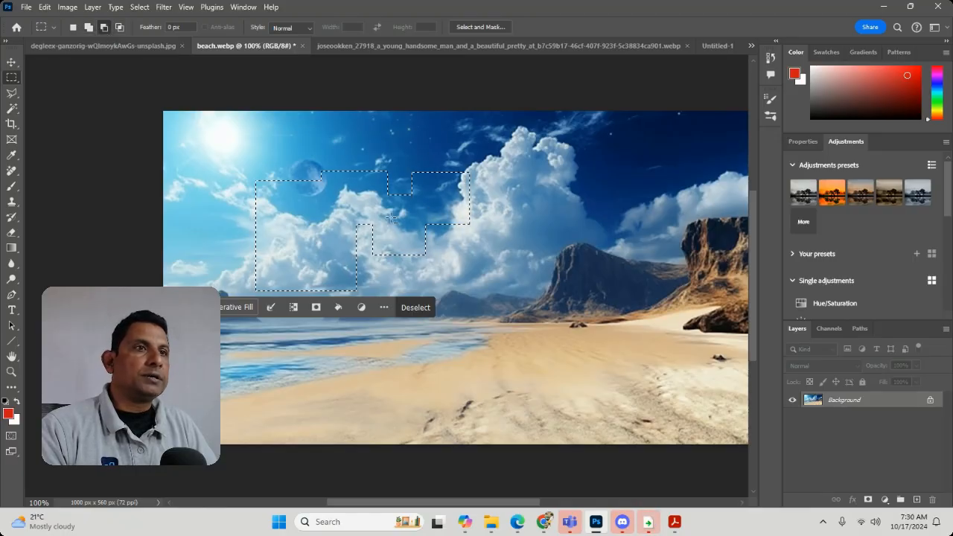
left_click_drag(319, 203, 373, 237)
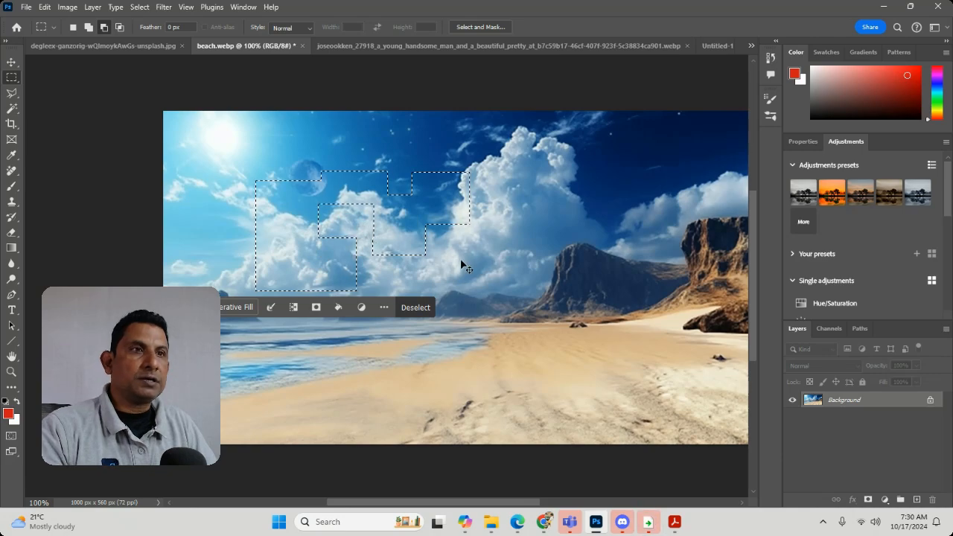
key("ctrl+x")
key("ctrl+z")
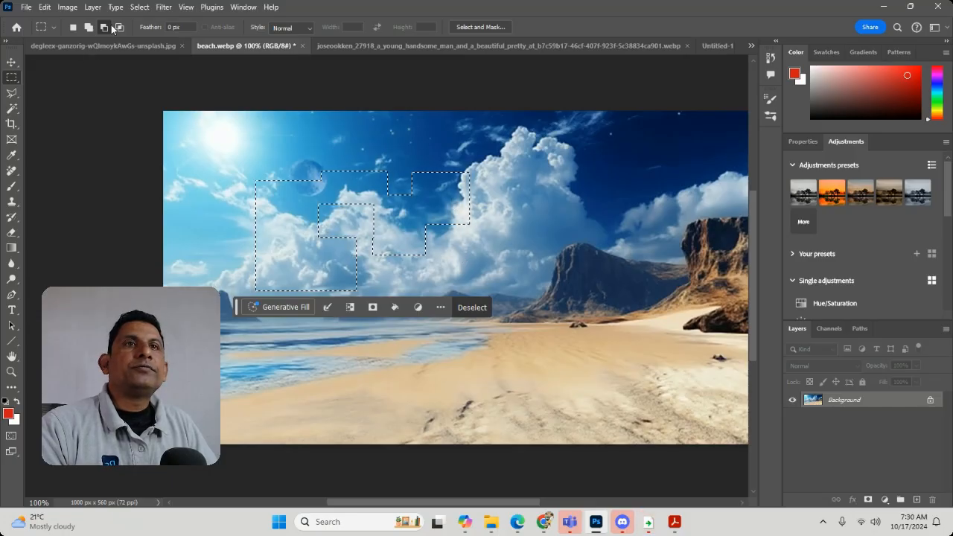
Intersect the combined selection with a tall rectangle across the clouds, then deselect.
left_click_drag(327, 144, 431, 320)
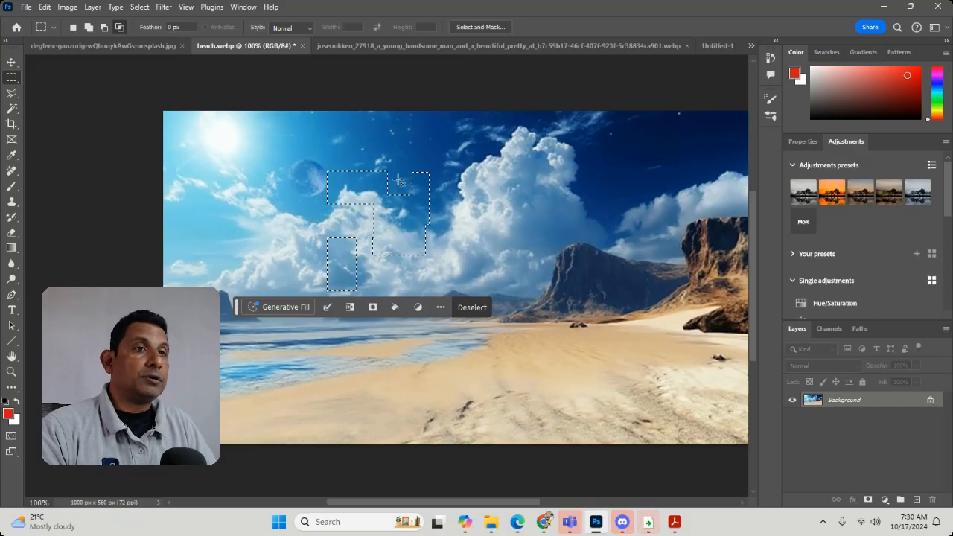
left_click(430, 269)
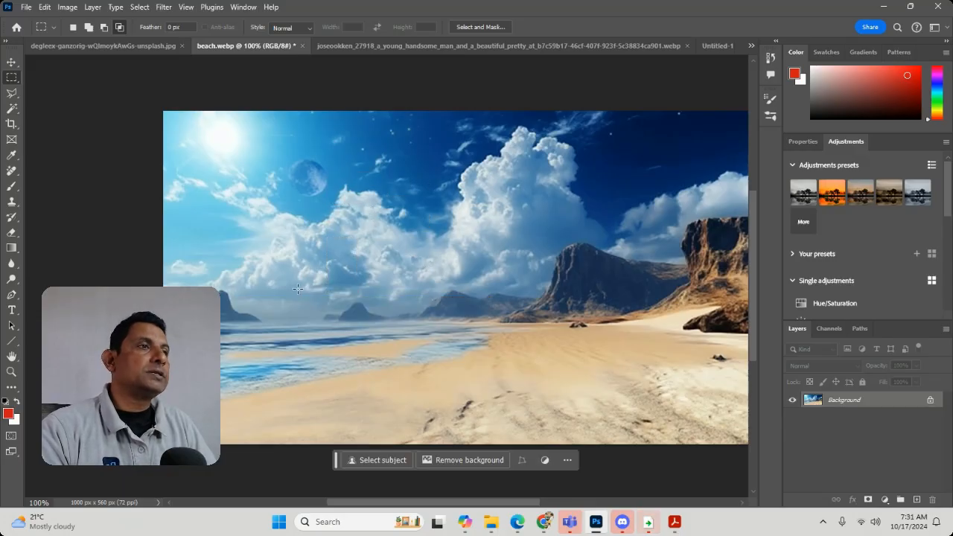
Select the full-width upper part of the beach image, from its top edge down to just below the shoreline.
left_click_drag(455, 288, 332, 269)
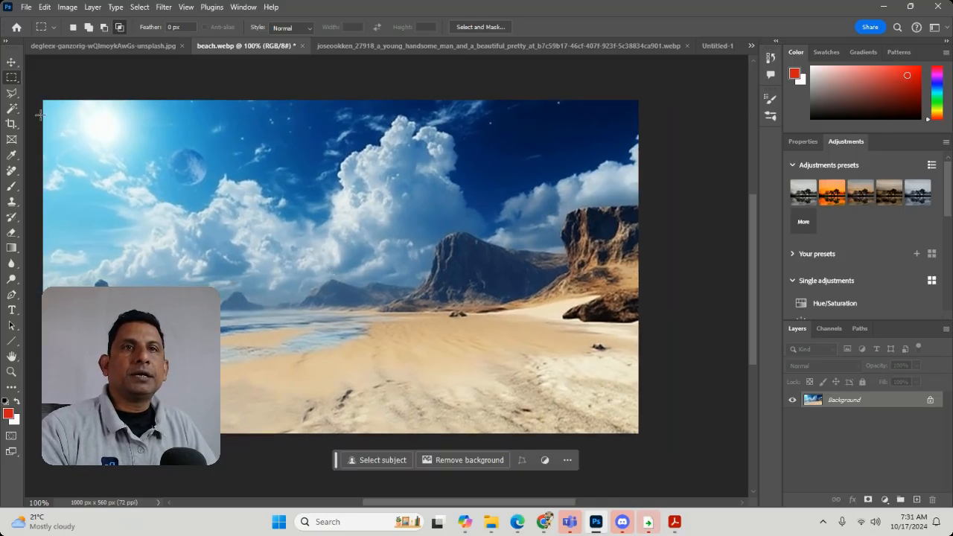
left_click_drag(41, 99, 646, 325)
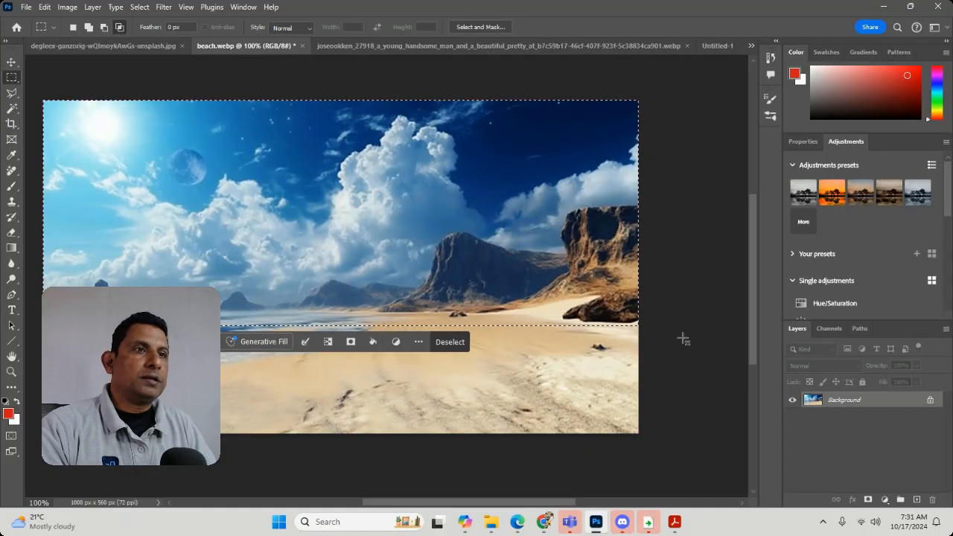
Apply a Curves adjustment that darkens the midtones of the selected sky and mountains.
key("ctrl+m")
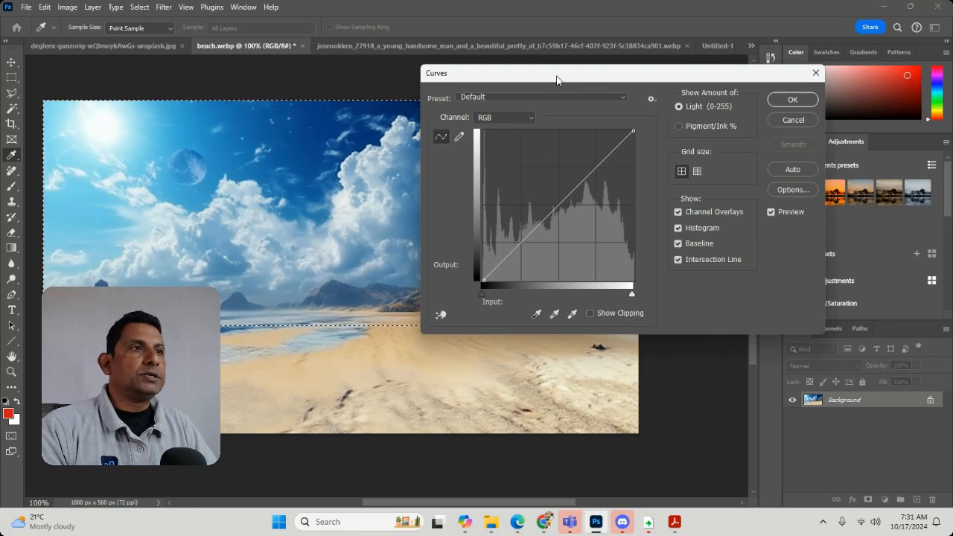
left_click_drag(579, 79, 730, 96)
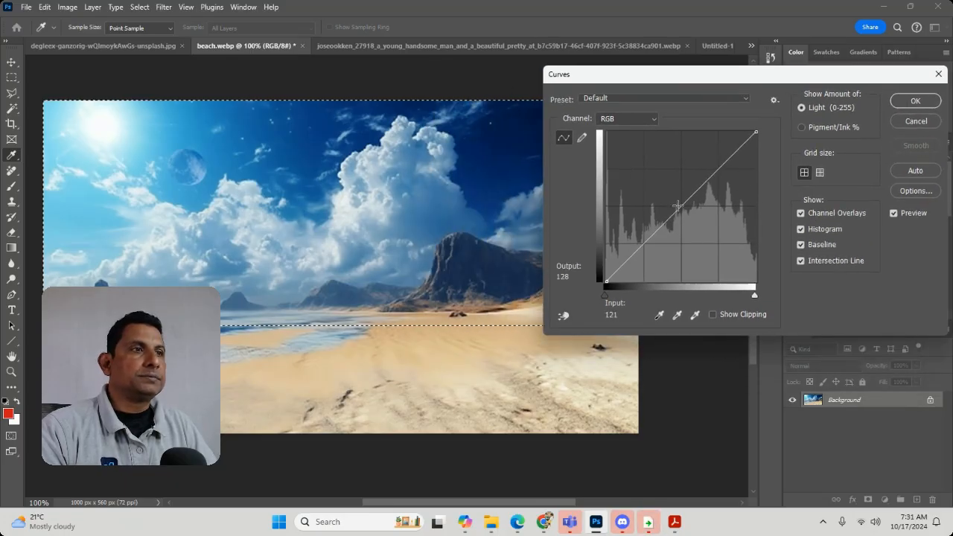
left_click_drag(673, 214, 701, 222)
left_click(915, 101)
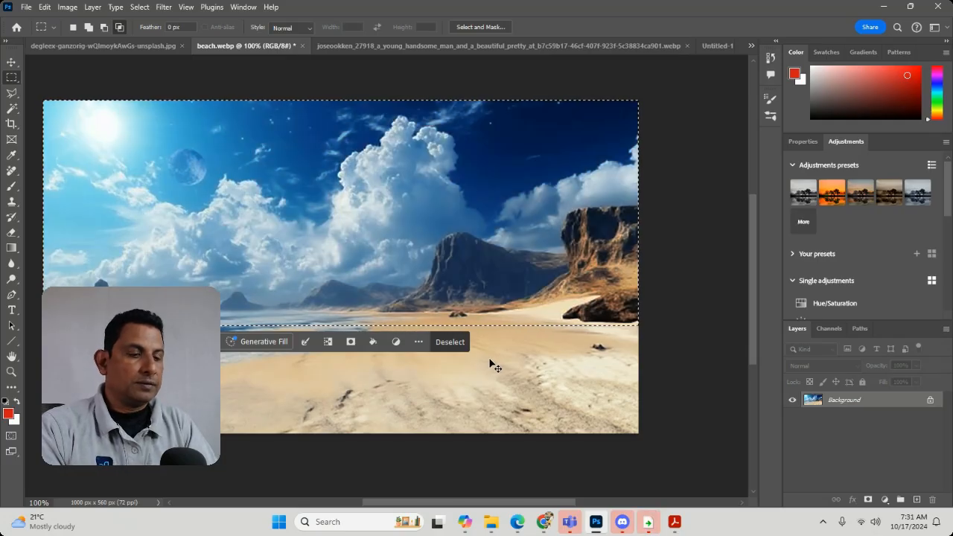
Darken the selected sky and mountains with Curves by pulling the curve from input 156 down to output 91, and deselect.
key("ctrl+m")
left_click_drag(658, 232, 698, 227)
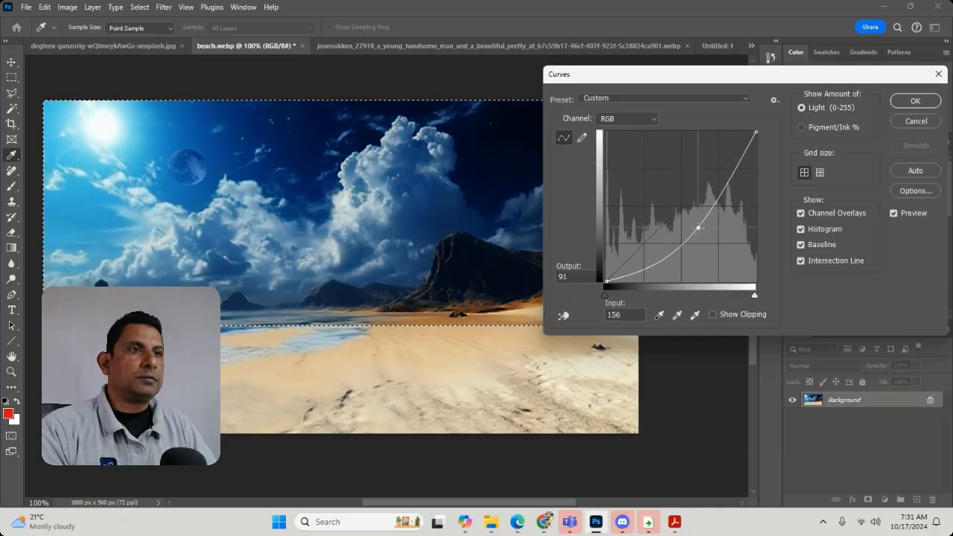
left_click(916, 101)
key("ctrl+d")
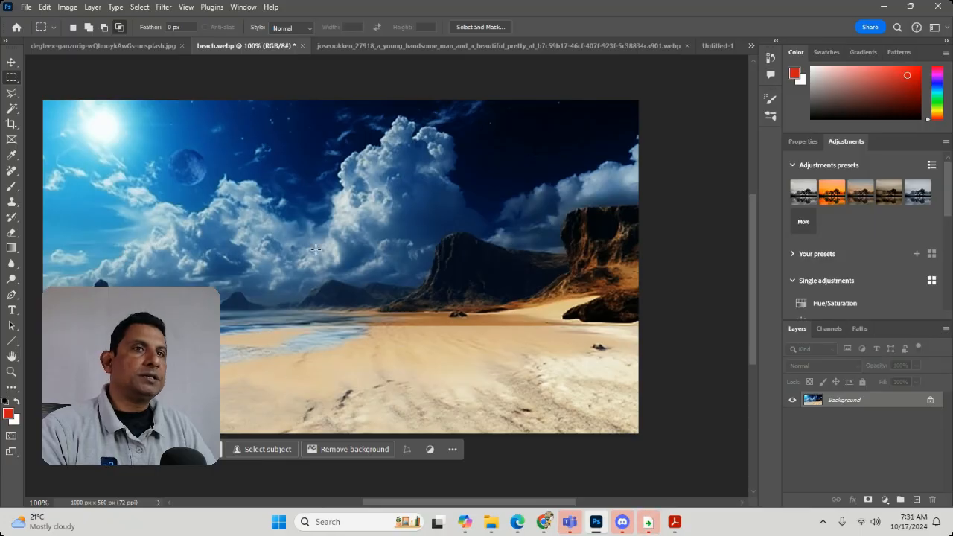
Soften the hard edge along the shoreline with the Blur tool, and select the full-width area from the image's top edge to just below the shoreline.
left_click(11, 263)
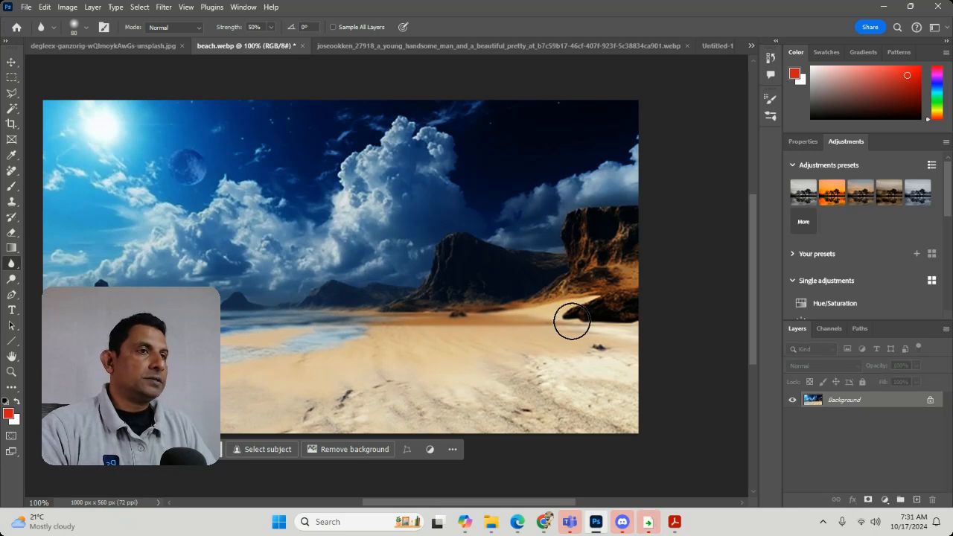
left_click(11, 77)
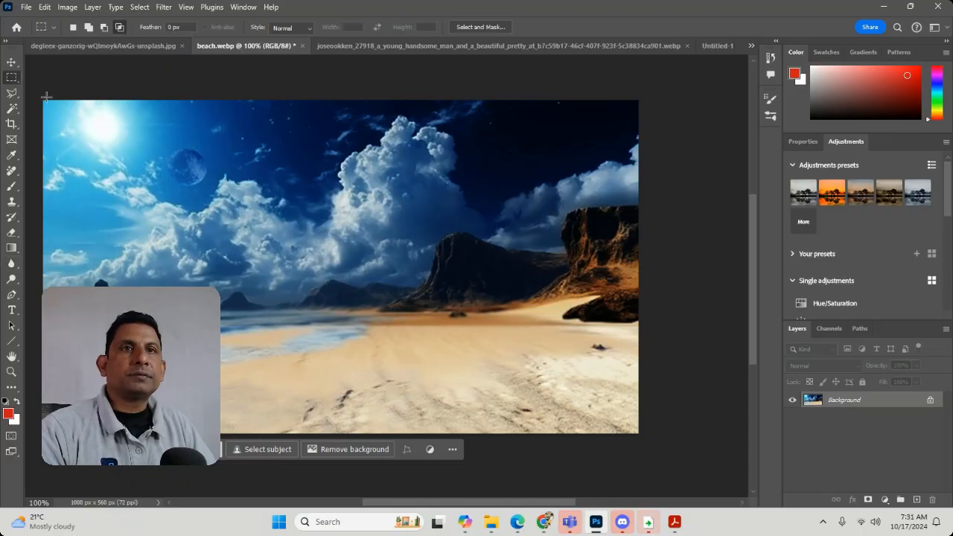
left_click_drag(46, 97, 653, 328)
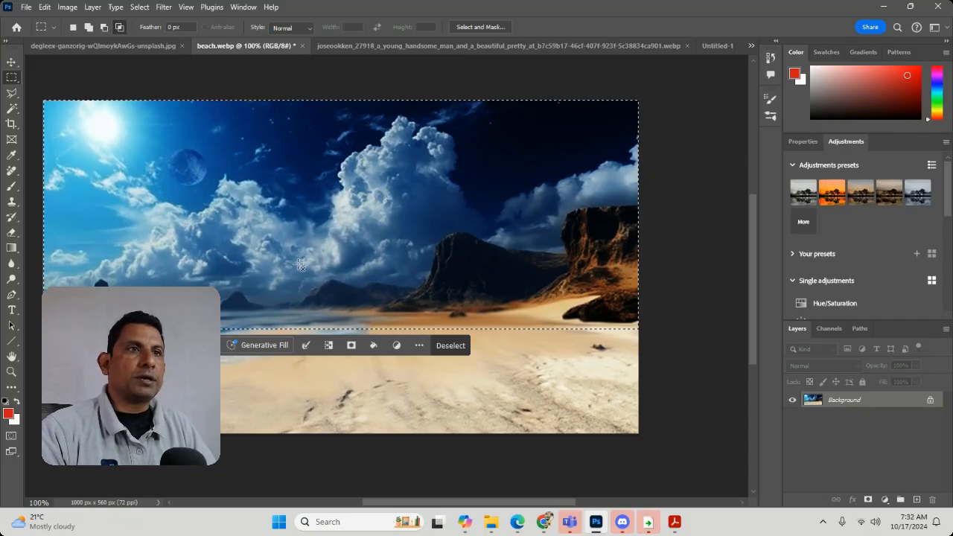
Apply a Color Balance of -41, +45 and -37 to the midtones of the selected area.
key("ctrl+b")
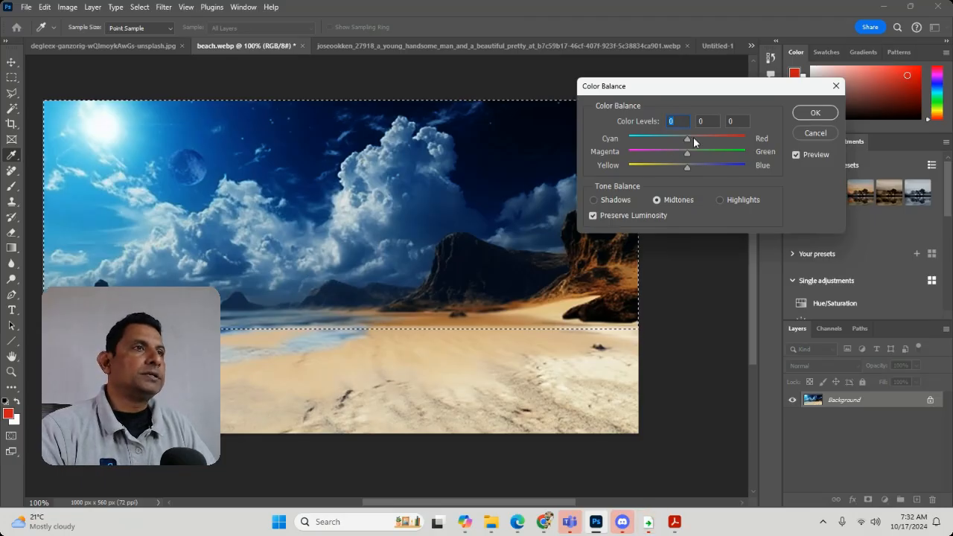
left_click_drag(688, 137, 663, 139)
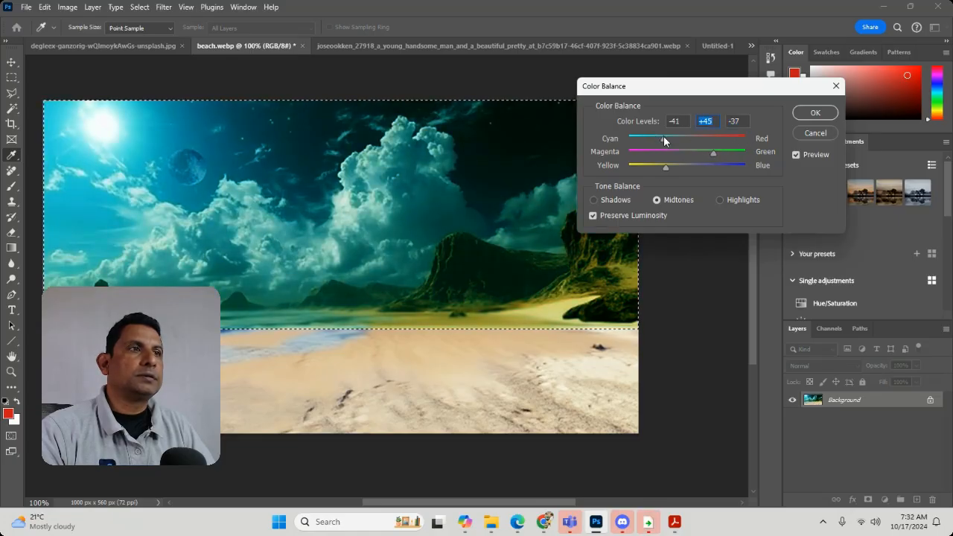
left_click(814, 113)
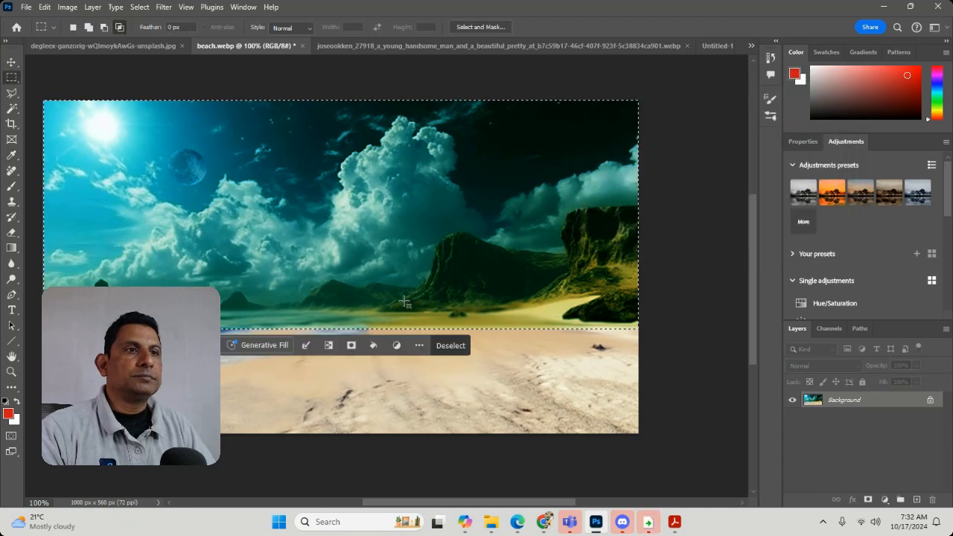
Blur along the shoreline edge, then undo the recent color and darkening edits and clear the selection.
left_click(12, 263)
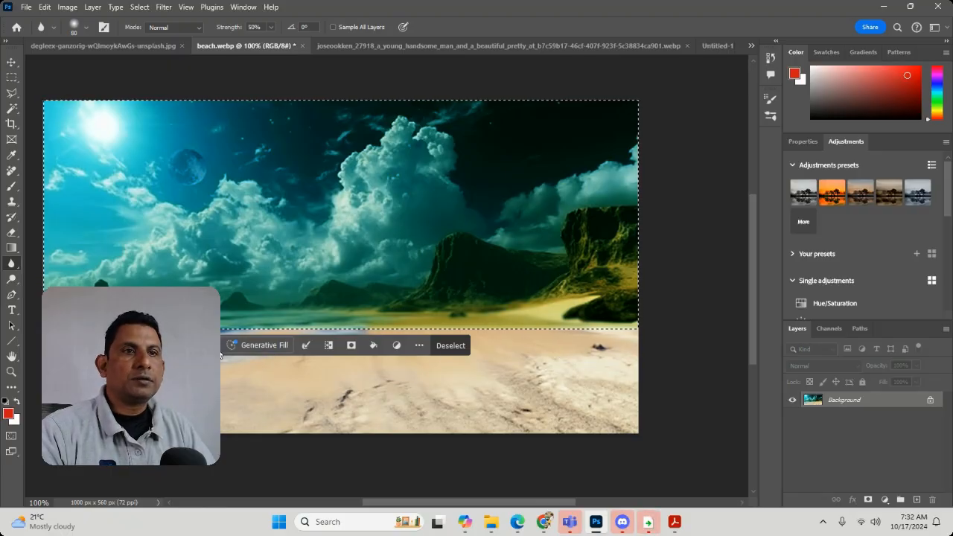
left_click_drag(216, 347, 194, 529)
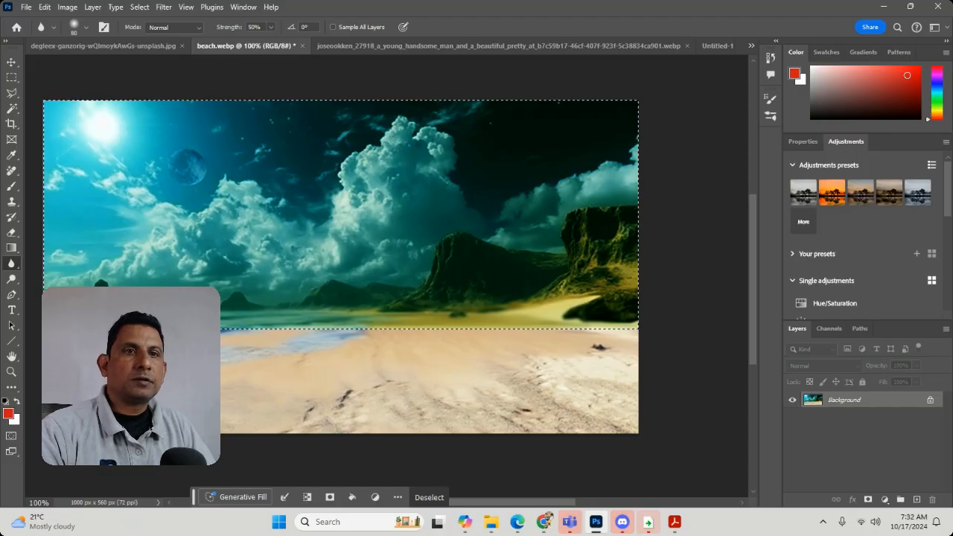
key("ctrl+d")
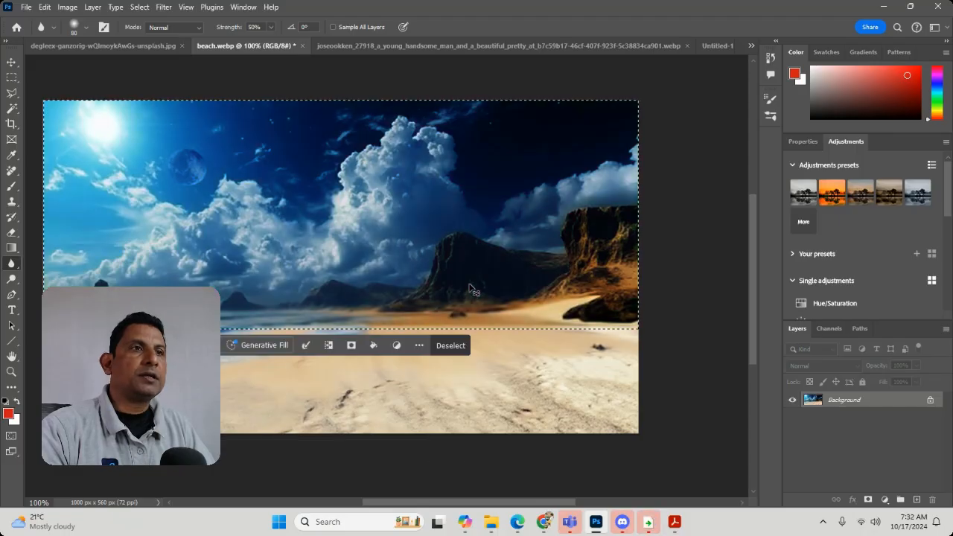
key("ctrl+d")
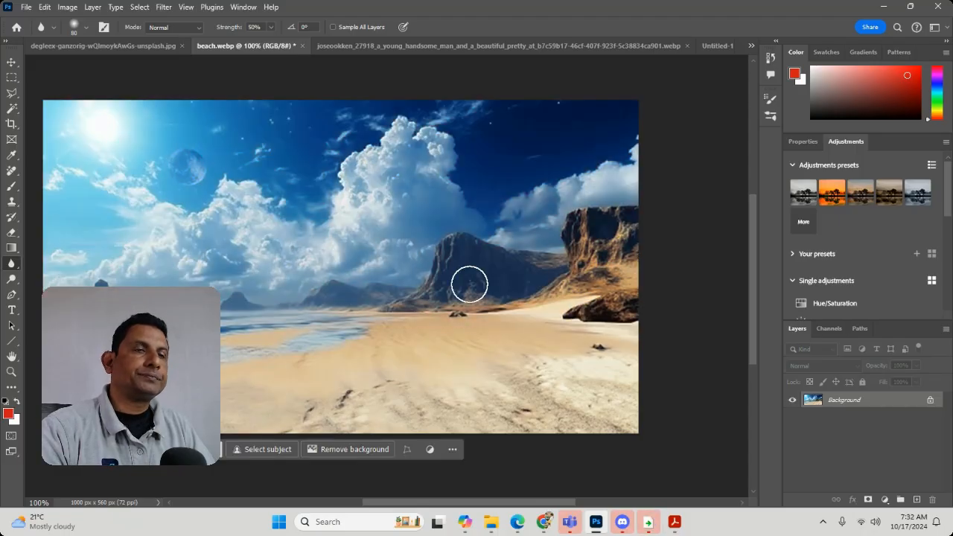
Select the whole beach image, add a new empty layer above the background, and deselect.
left_click(11, 77)
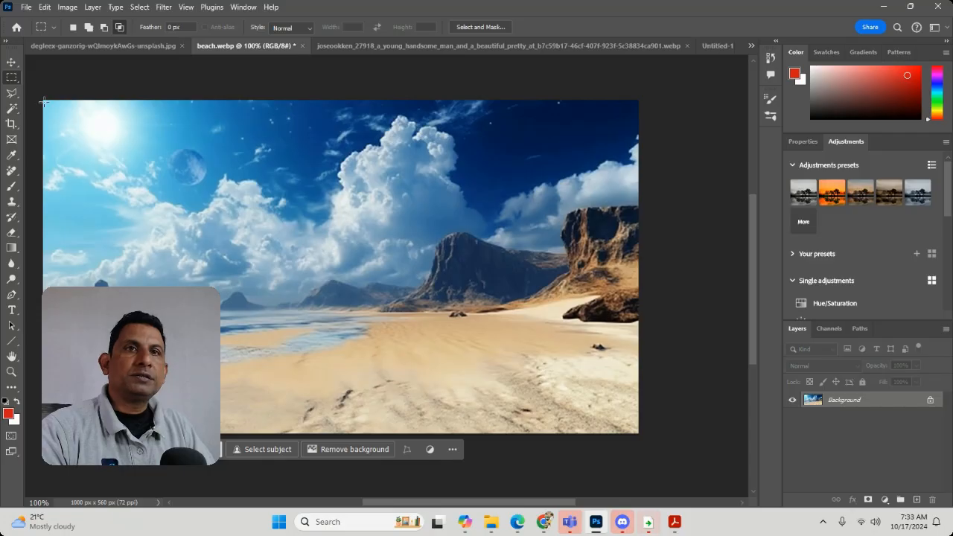
left_click_drag(44, 101, 664, 201)
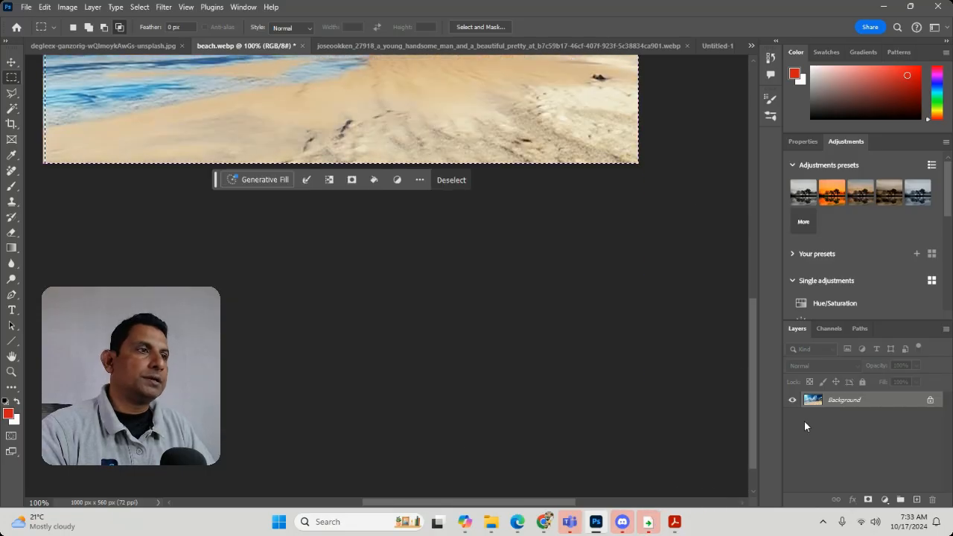
scroll(638, 323, "up", 3)
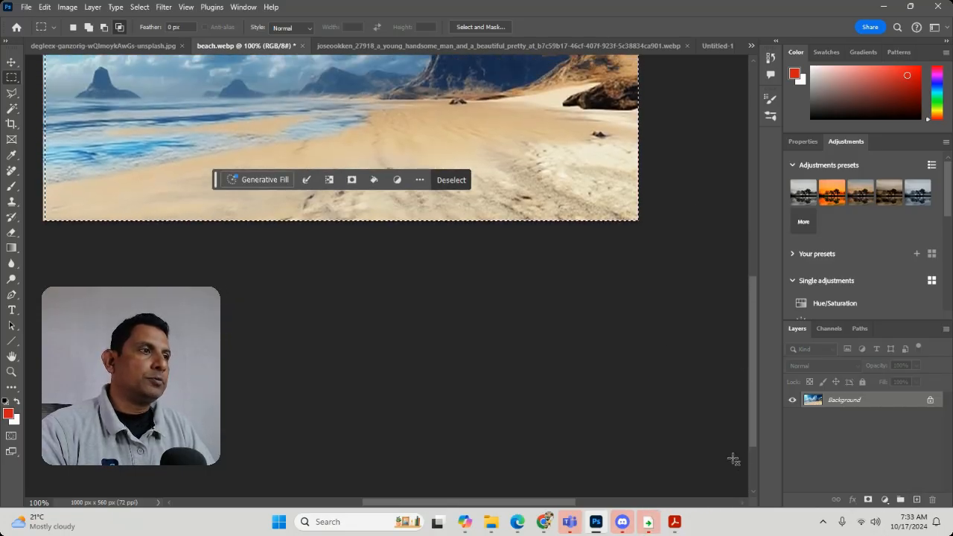
scroll(734, 459, "up", 1)
left_click(917, 499)
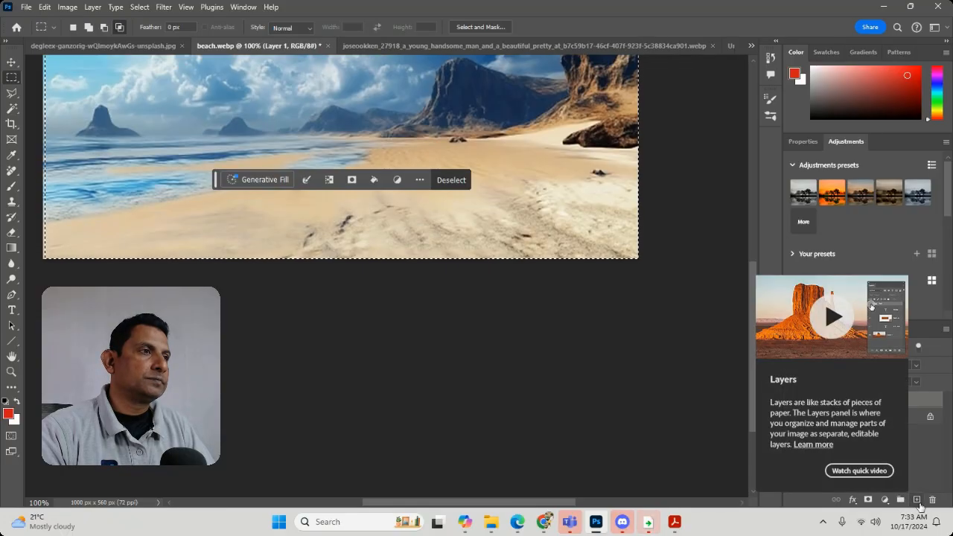
left_click(572, 436)
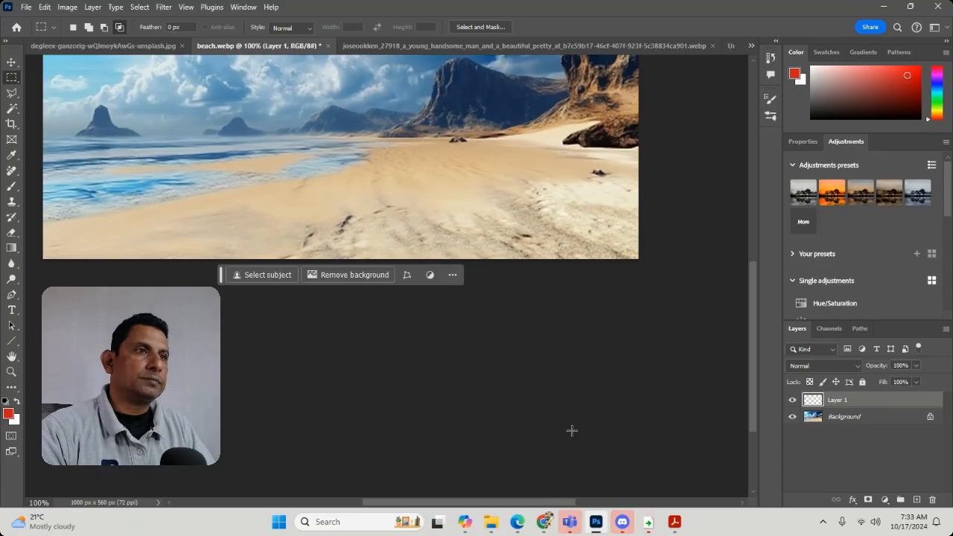
Reselect the whole beach image and add a Color Balance adjustment layer with the midtones' Cyan-Red value at +79.
scroll(572, 431, "up", 3)
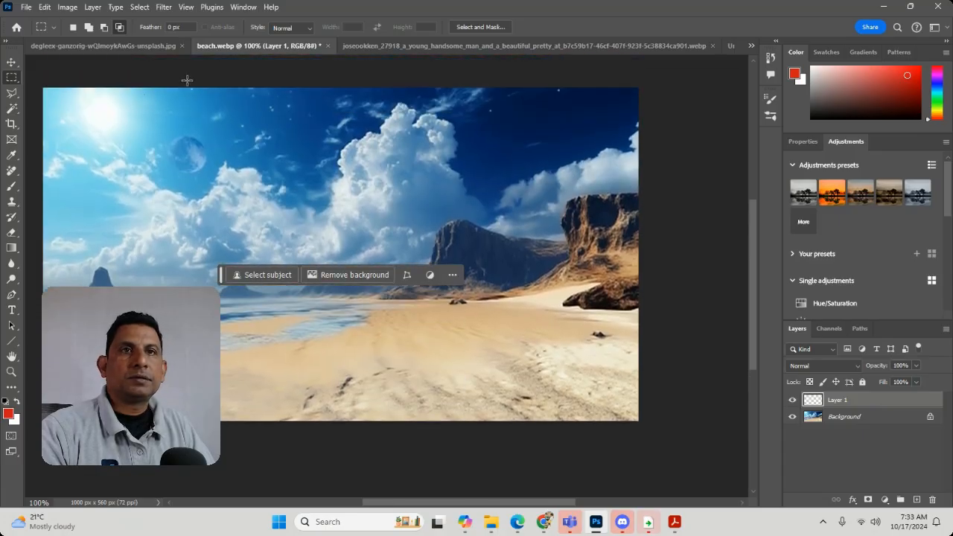
left_click_drag(40, 89, 671, 444)
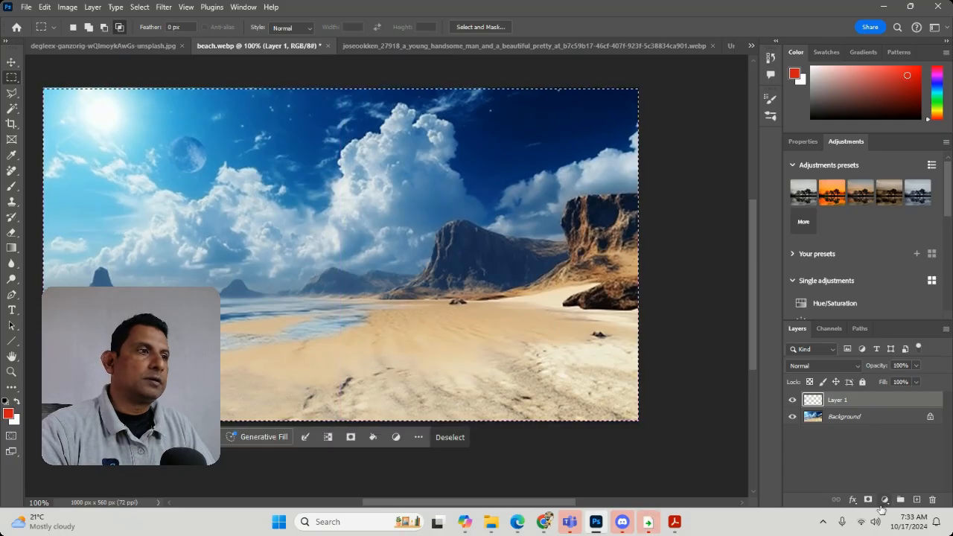
left_click(883, 501)
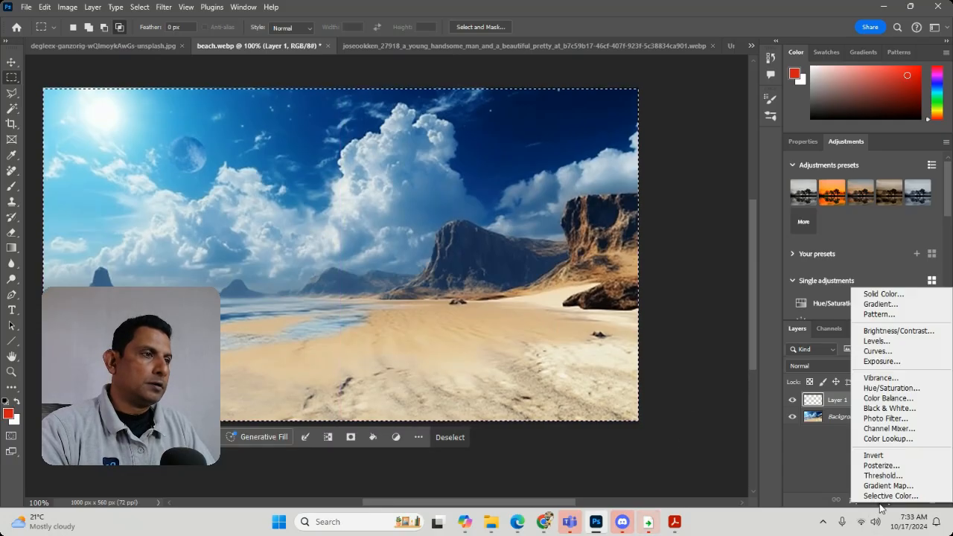
left_click(877, 400)
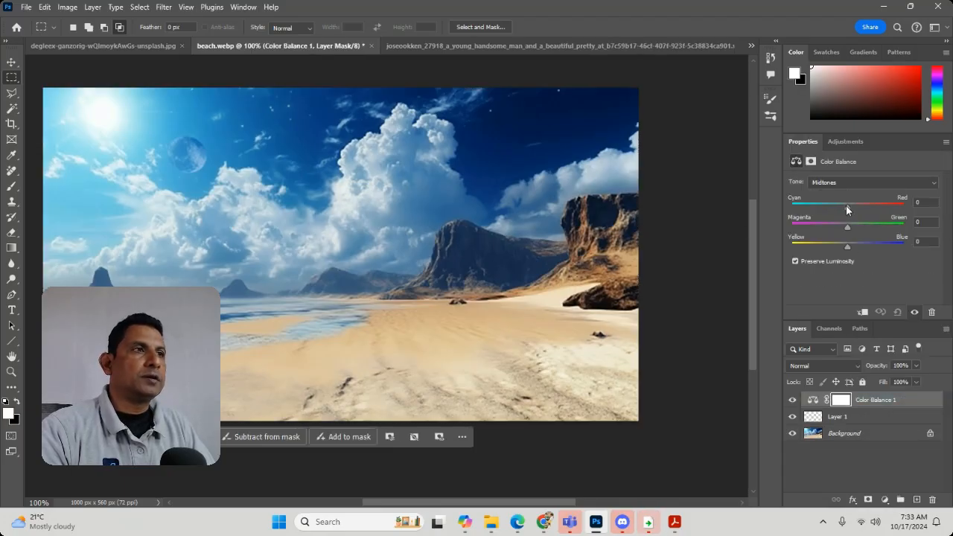
left_click_drag(846, 210, 825, 239)
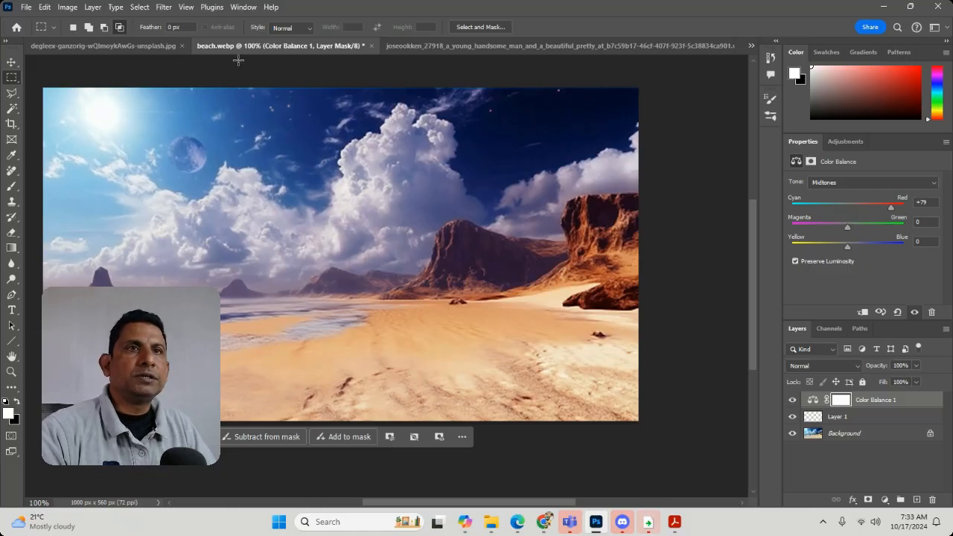
Create a new document from the Web Most Common preset, 1366 x 768 px at 72 ppi.
left_click(138, 47)
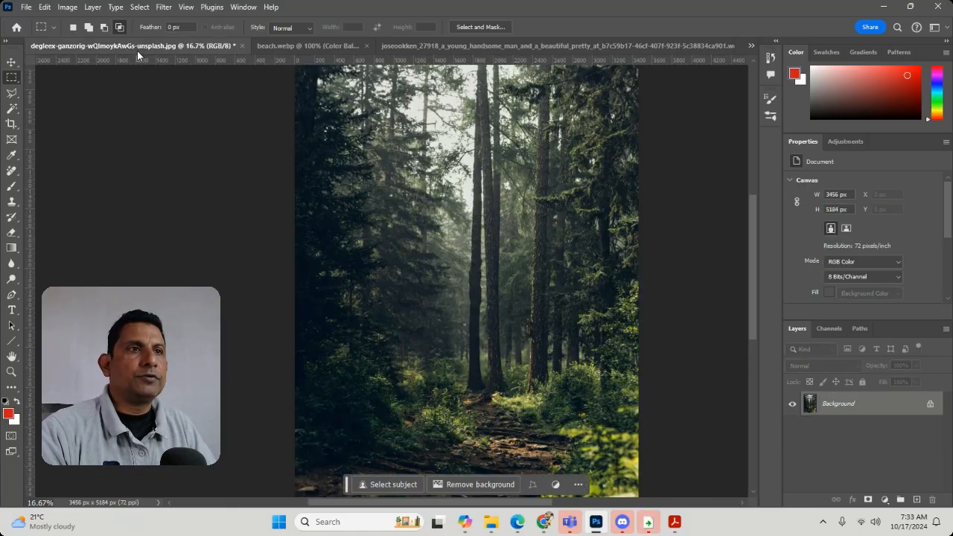
left_click(582, 47)
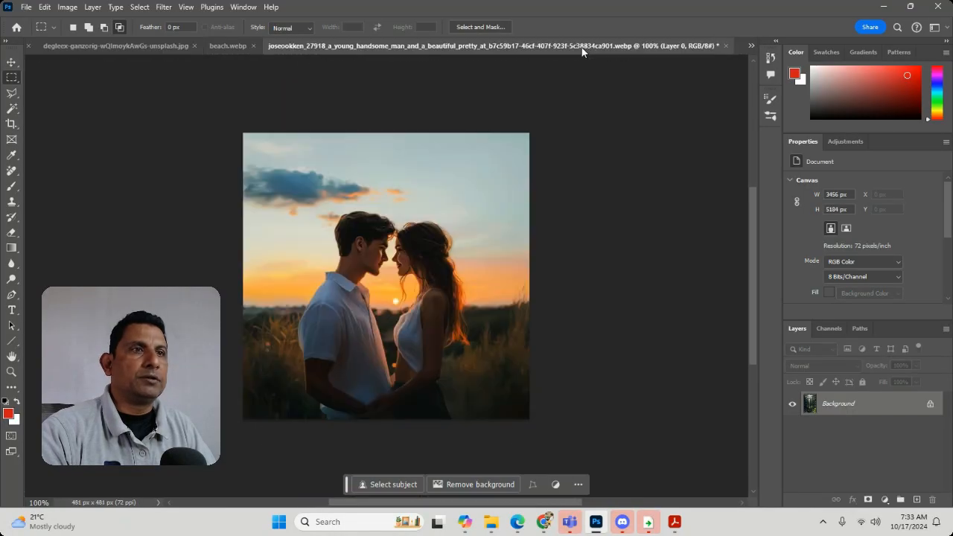
left_click(25, 7)
left_click(34, 20)
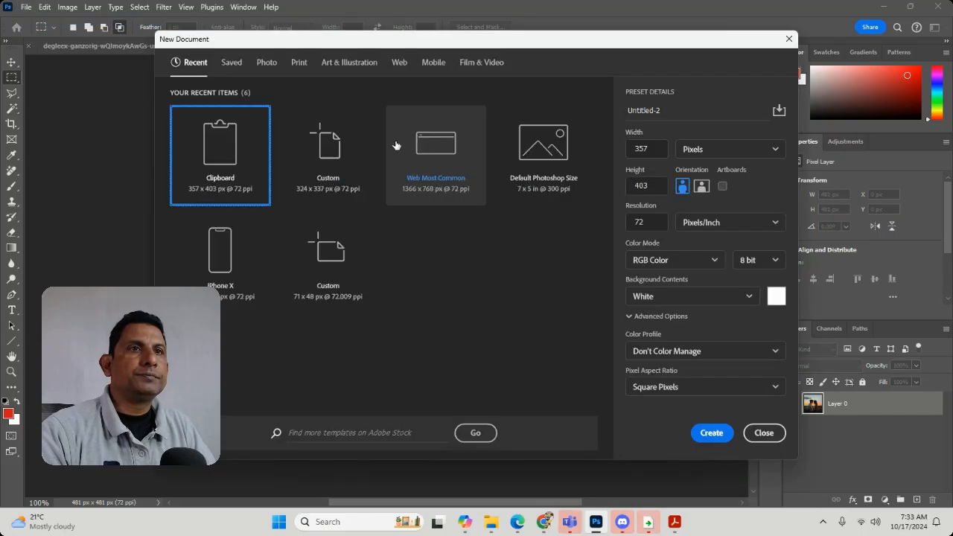
left_click(450, 160)
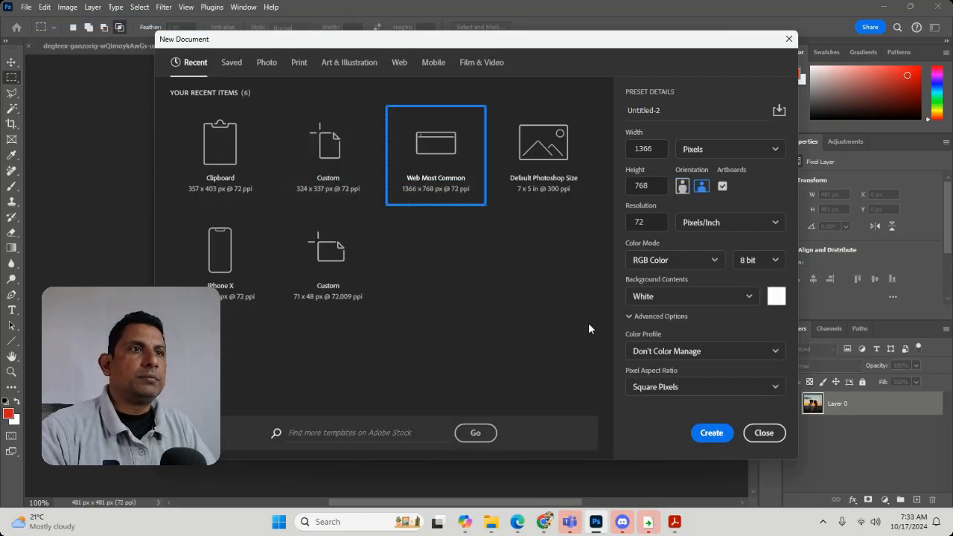
left_click(714, 431)
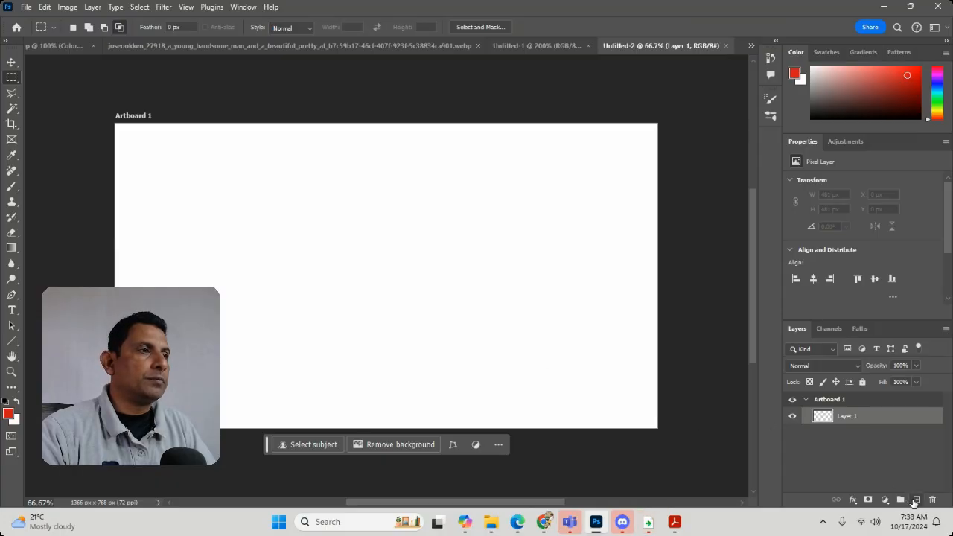
On a new layer, select a rectangle about 189 x 41 px in the artboard's upper-left area and fill it with the red foreground color.
left_click(915, 500)
left_click_drag(213, 186, 288, 201)
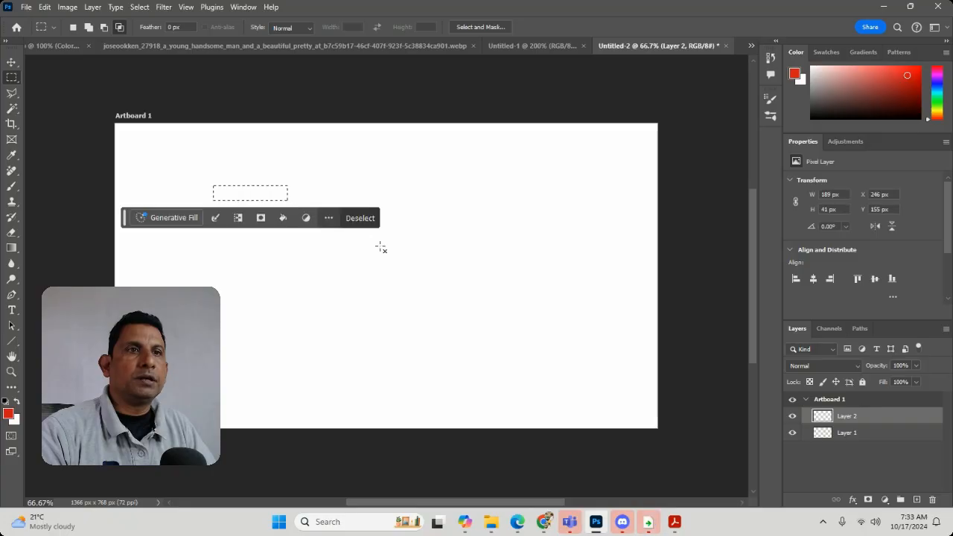
key("z")
left_click_drag(194, 165, 247, 206)
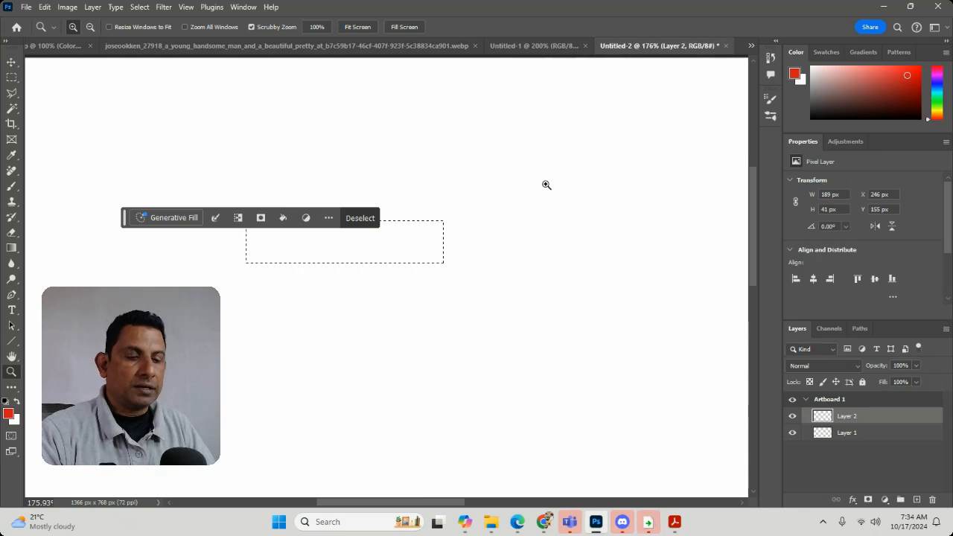
key("alt+BackSpace")
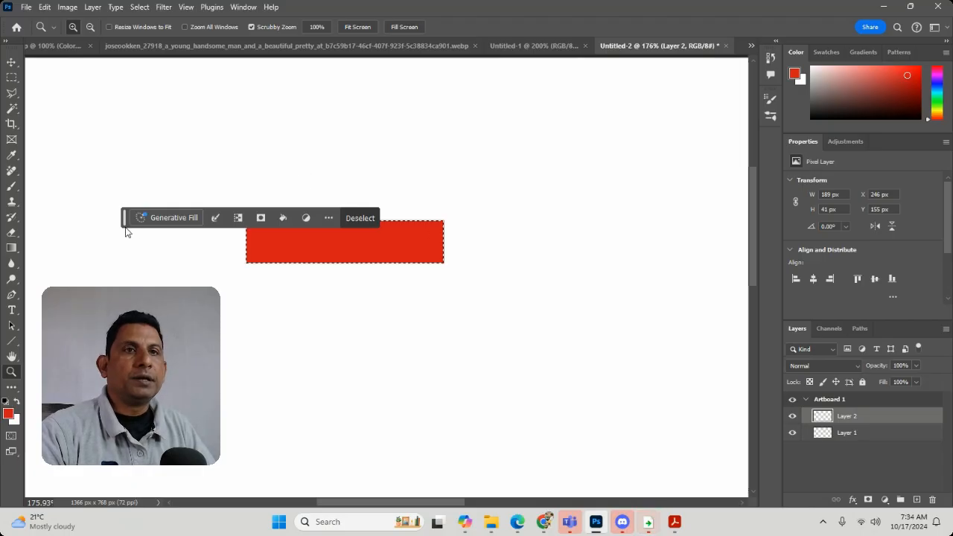
left_click_drag(126, 230, 142, 111)
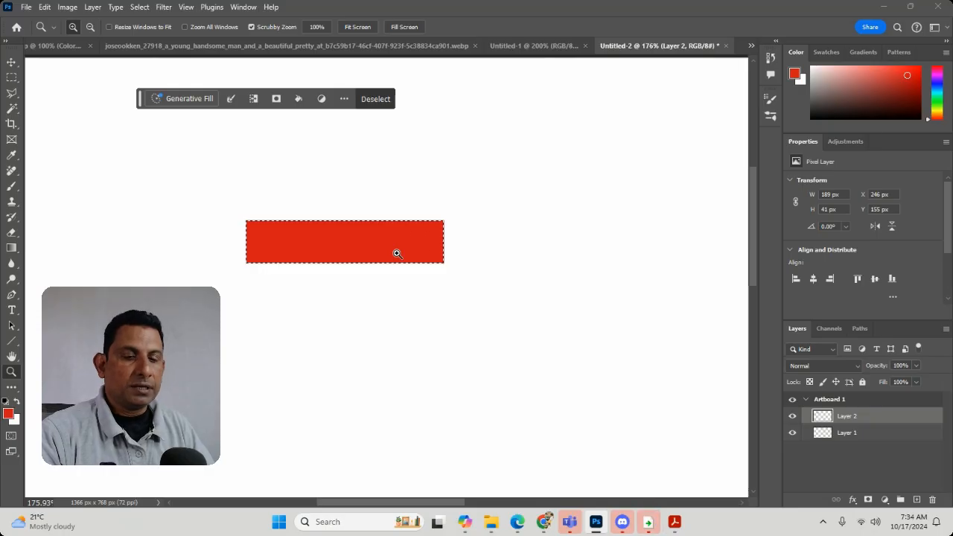
Delete the red fill inside the selection, undo the deletion, and deselect.
key("Delete")
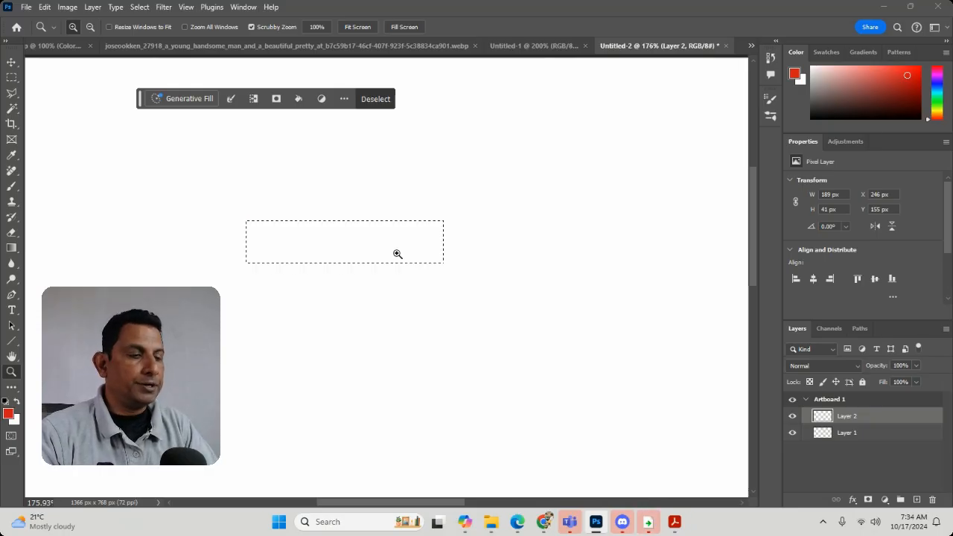
key("ctrl+z")
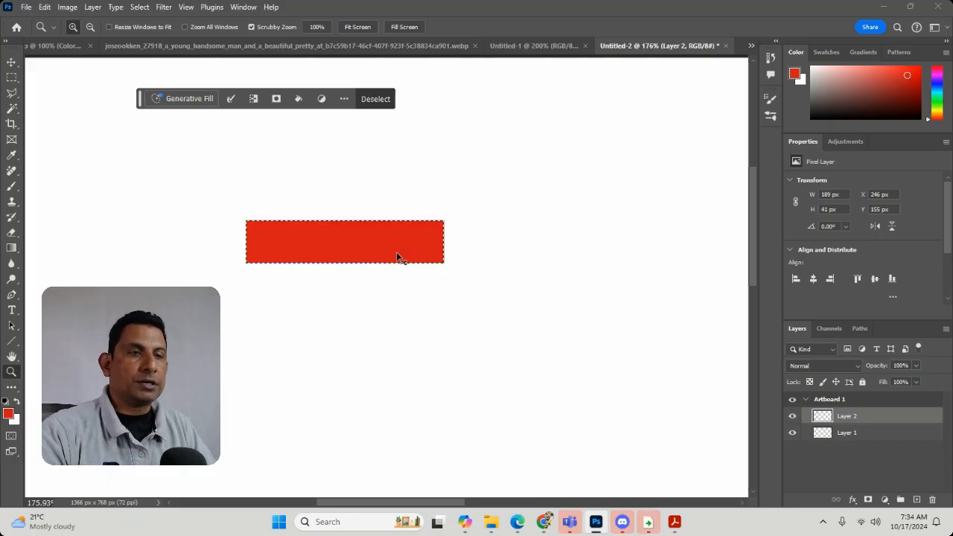
key("ctrl+d")
Try a Bevel & Emboss style with a size of 3 px on the red rectangle's layer and undo it.
left_click(90, 7)
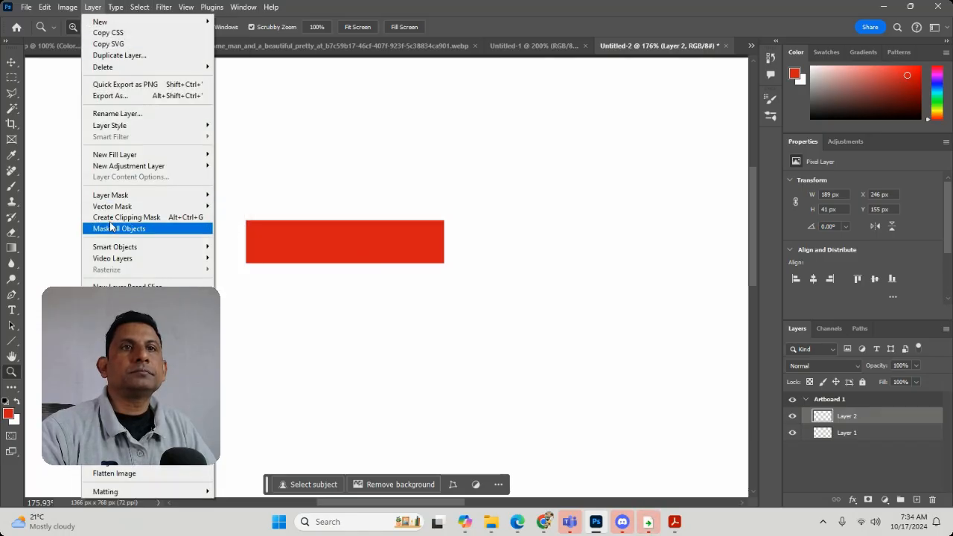
mouse_move(132, 134)
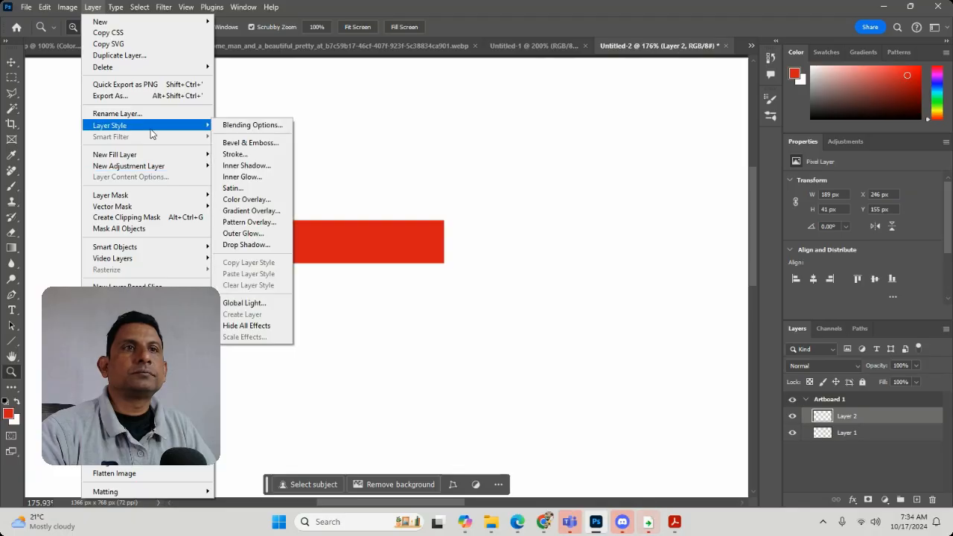
left_click(257, 143)
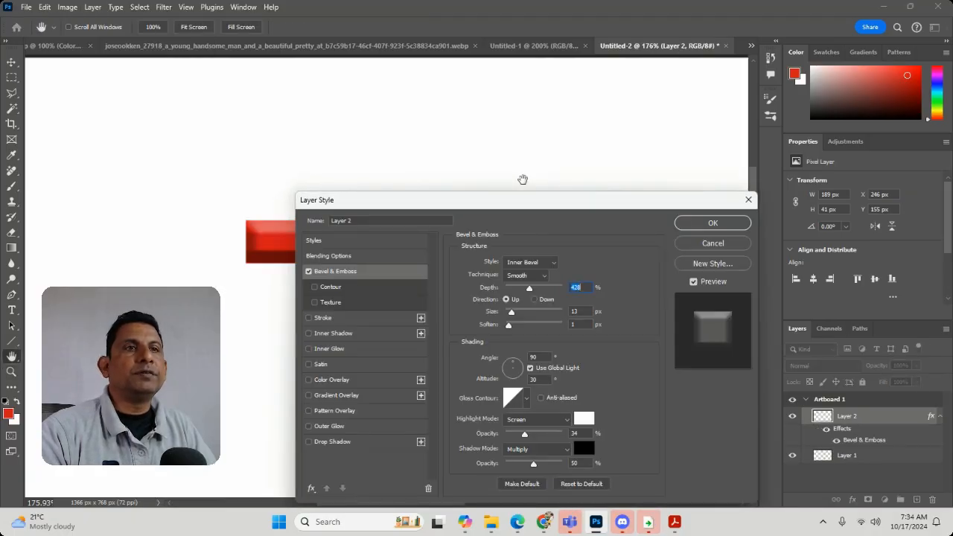
mouse_move(511, 312)
left_mouse_down()
mouse_move(499, 324)
mouse_move(508, 320)
left_mouse_up()
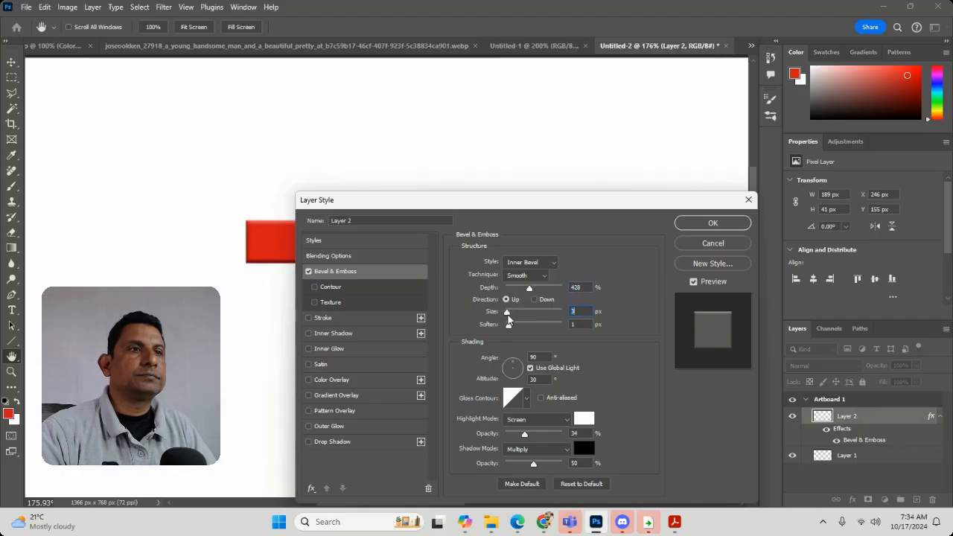
left_click(712, 223)
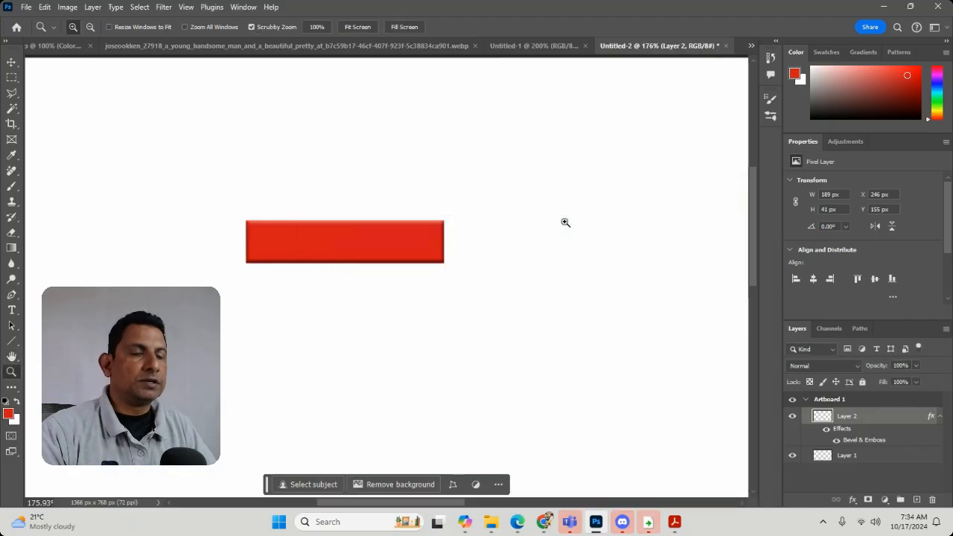
key("ctrl+z")
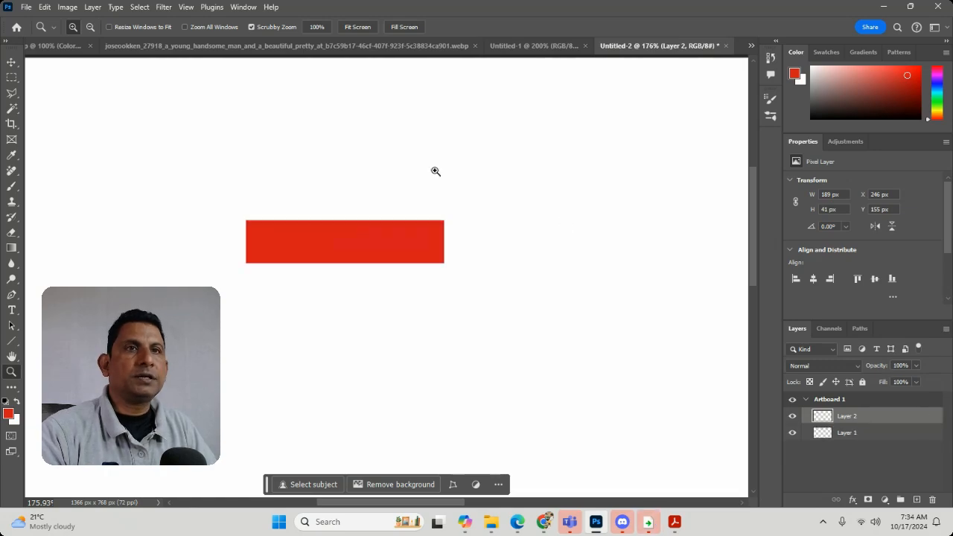
Add a Drop Shadow style to the red rectangle with Normal blend mode, 9 px distance and 0 px size.
left_click(93, 7)
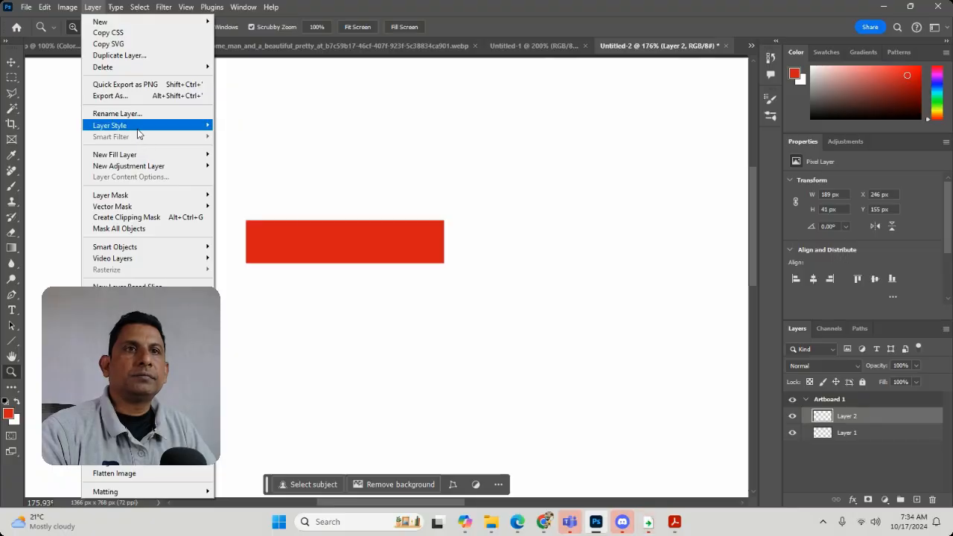
mouse_move(186, 126)
left_click(257, 245)
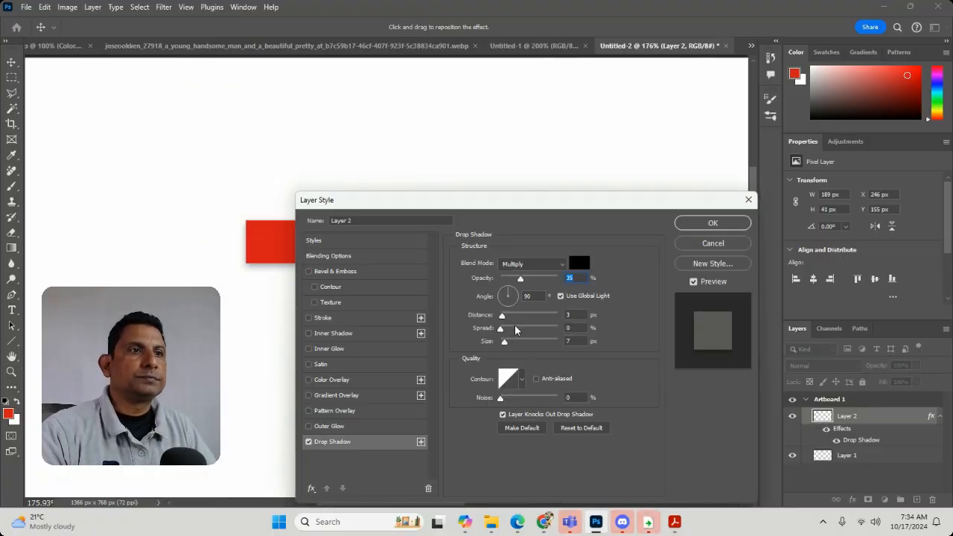
left_click(519, 266)
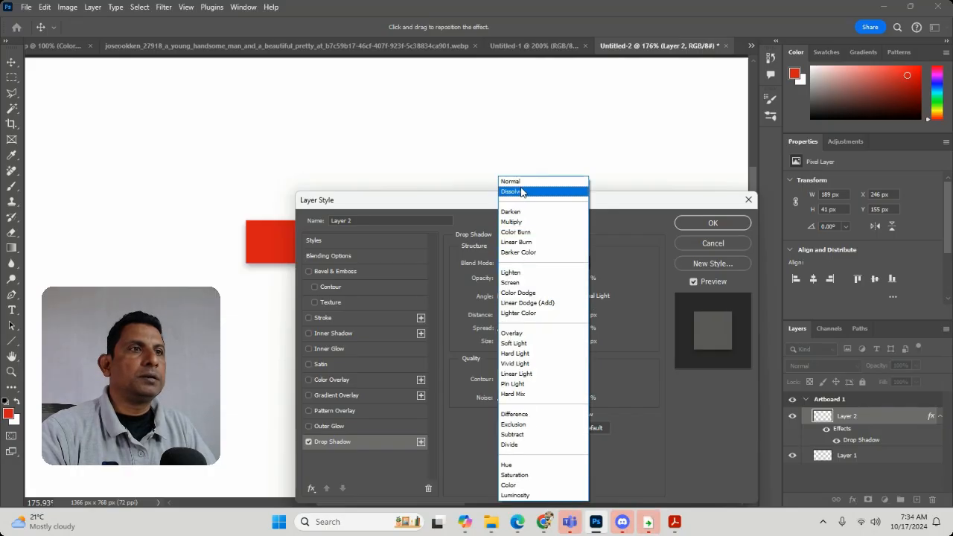
left_click(514, 181)
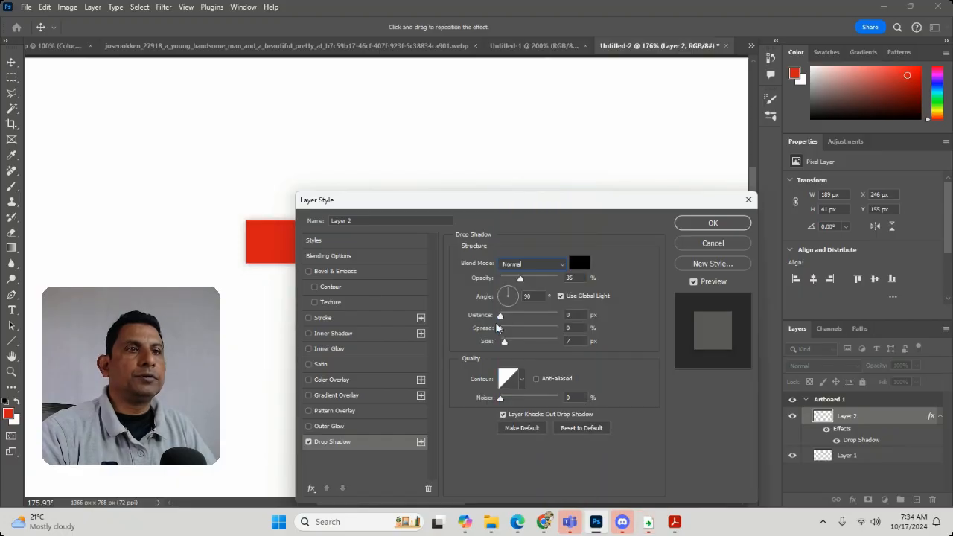
left_click_drag(503, 318, 497, 349)
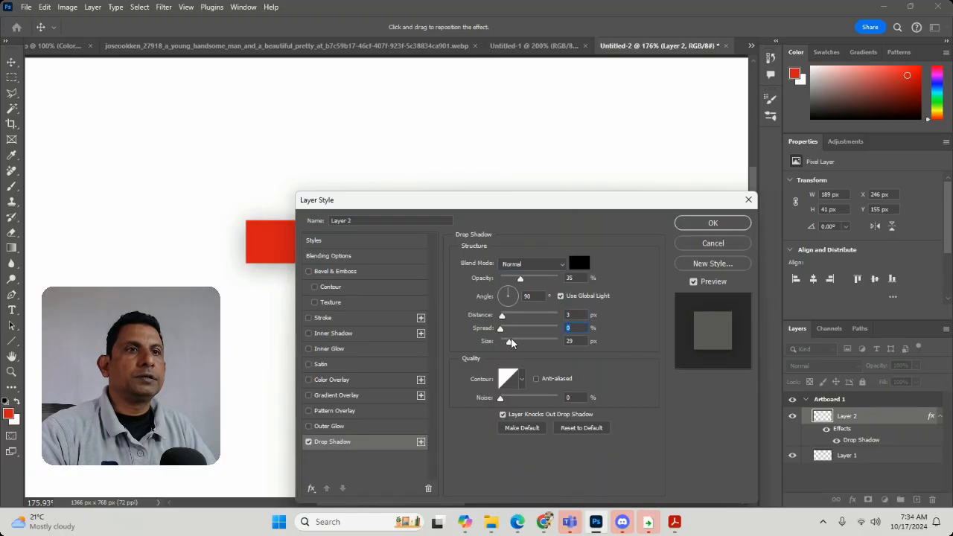
left_click_drag(502, 315, 507, 315)
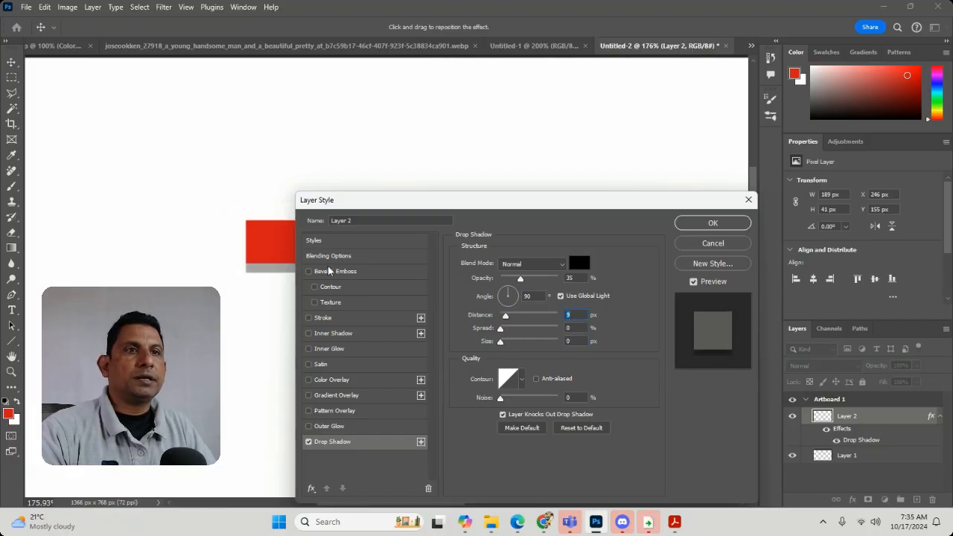
Enable Bevel & Emboss, reduce the drop shadow to 3% opacity and 0 px distance, and apply the layer style.
left_click(308, 271)
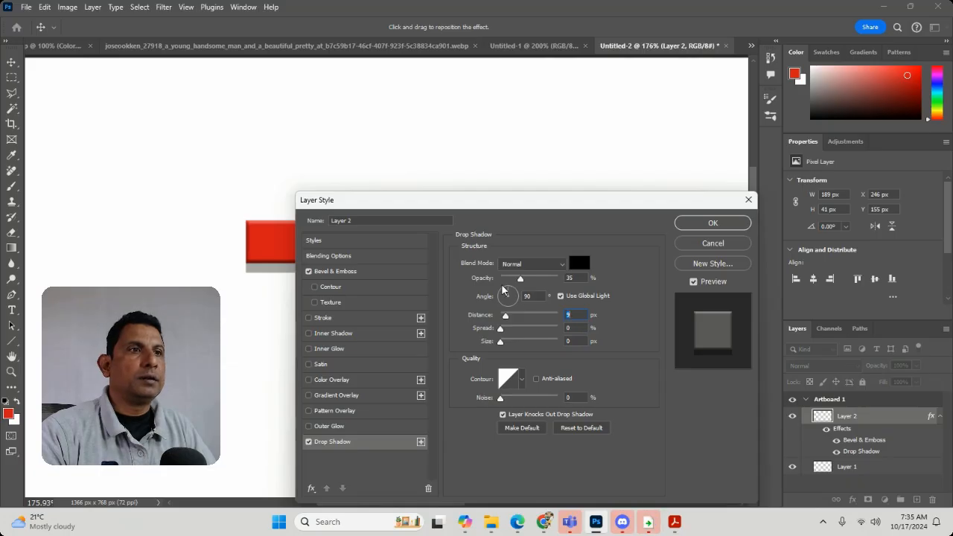
left_click_drag(519, 277, 494, 281)
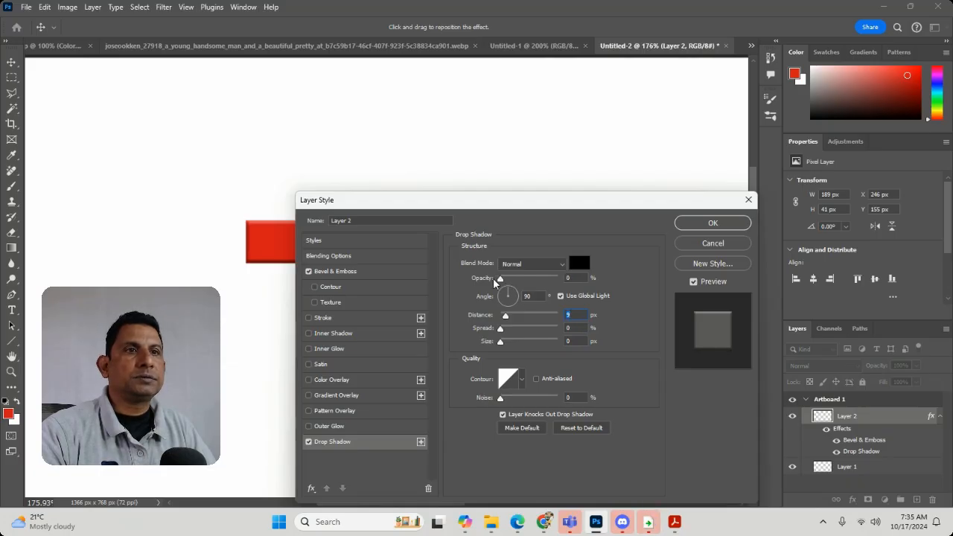
left_click_drag(506, 315, 502, 337)
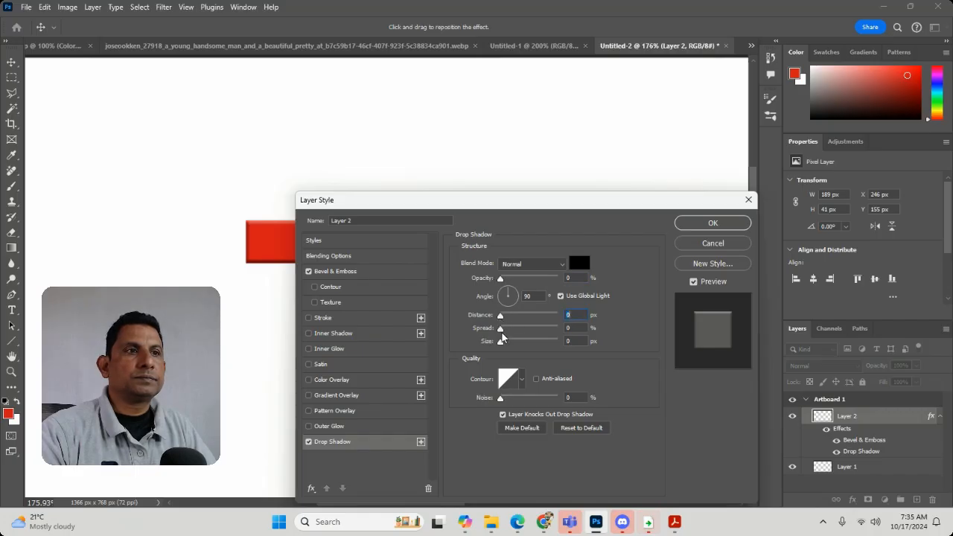
left_click(500, 329)
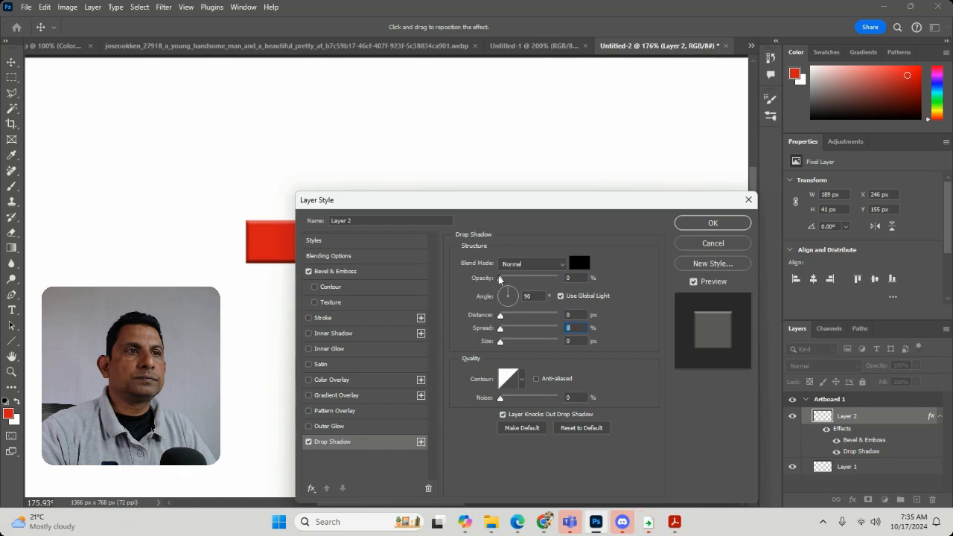
left_click_drag(500, 278, 502, 280)
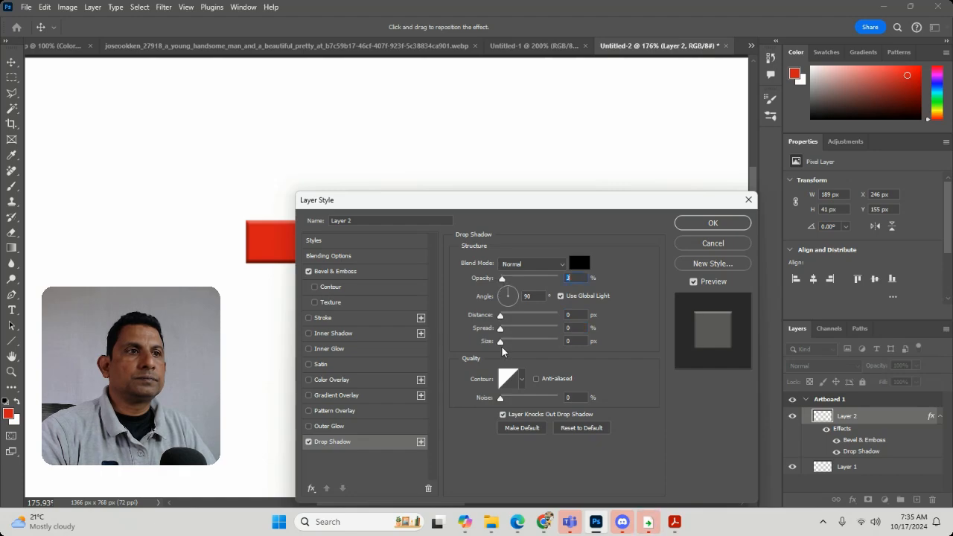
left_click(712, 223)
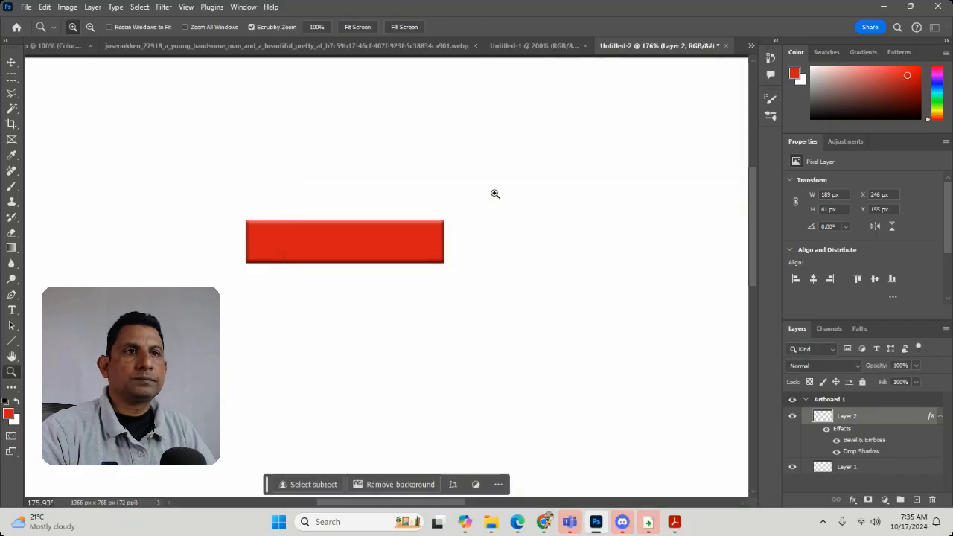
Add the text "Submit" in Arial Bold 18 pt on the red rectangle.
left_click_drag(394, 234, 415, 245)
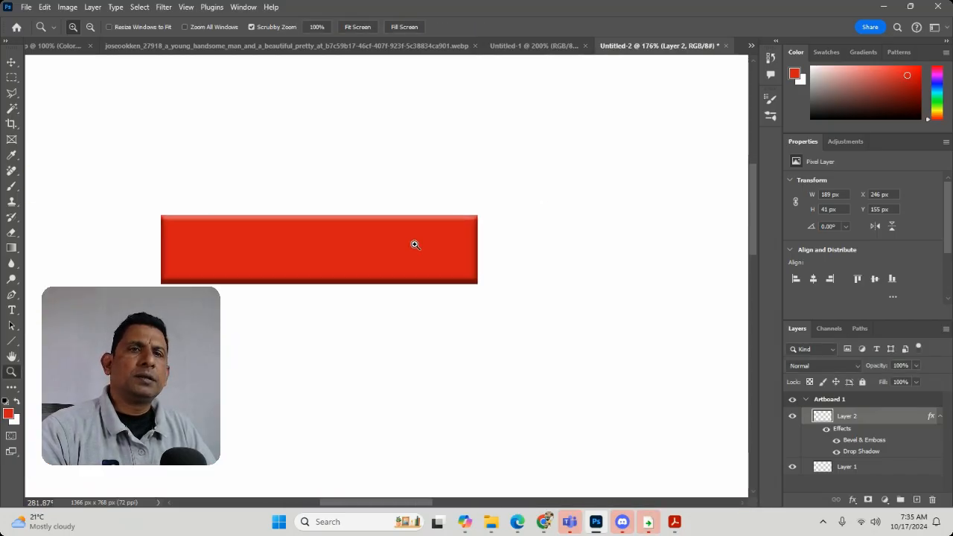
left_click(12, 311)
left_click(231, 254)
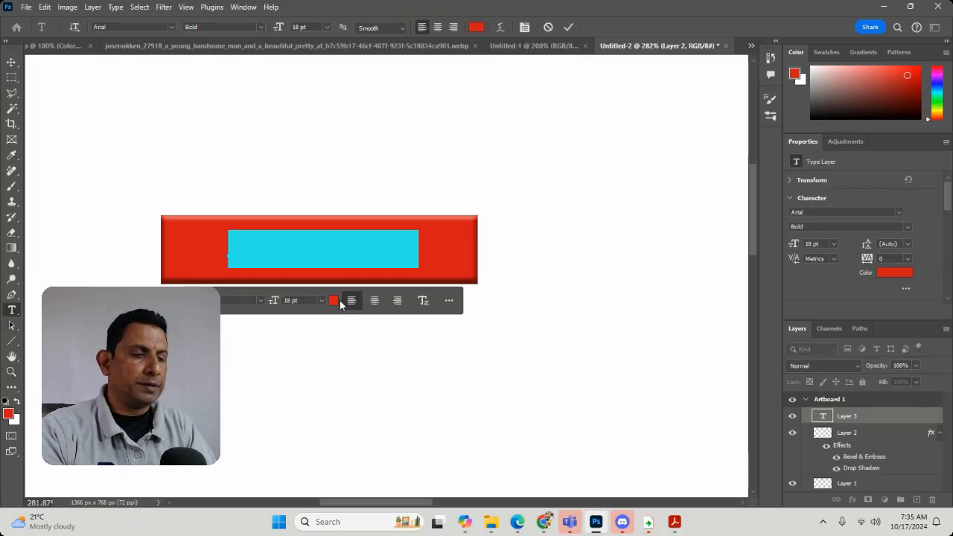
key("BackSpace")
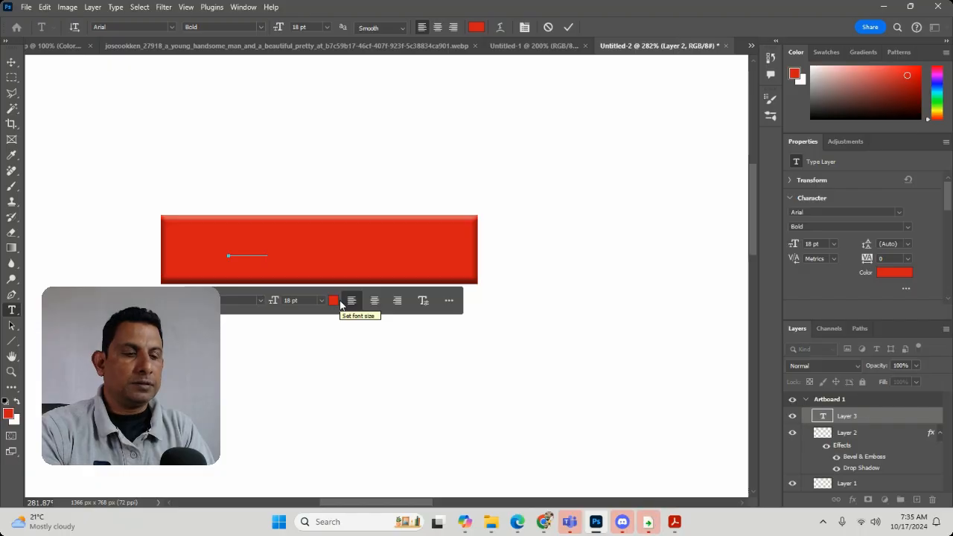
type("Submit")
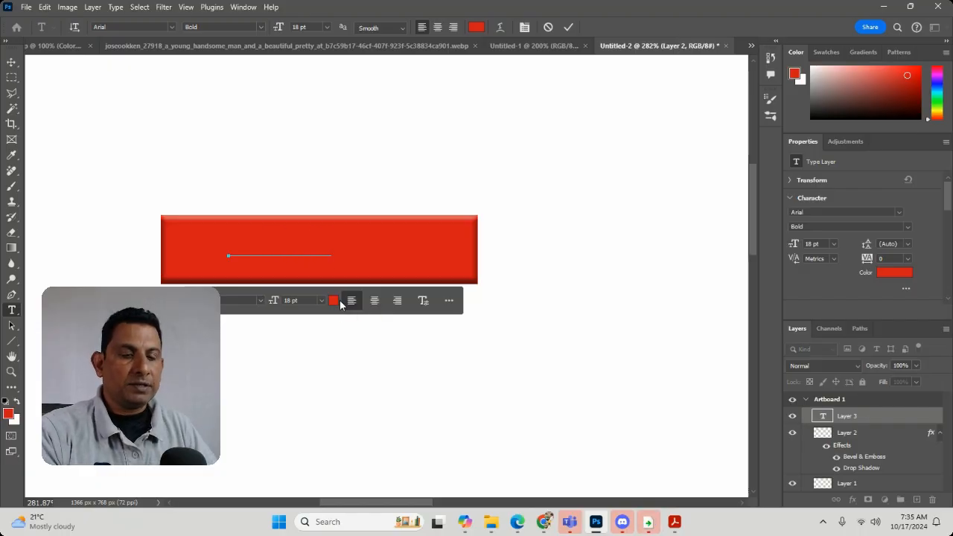
Change the color of the whole "Submit" text to white and commit the text.
key("ctrl+a")
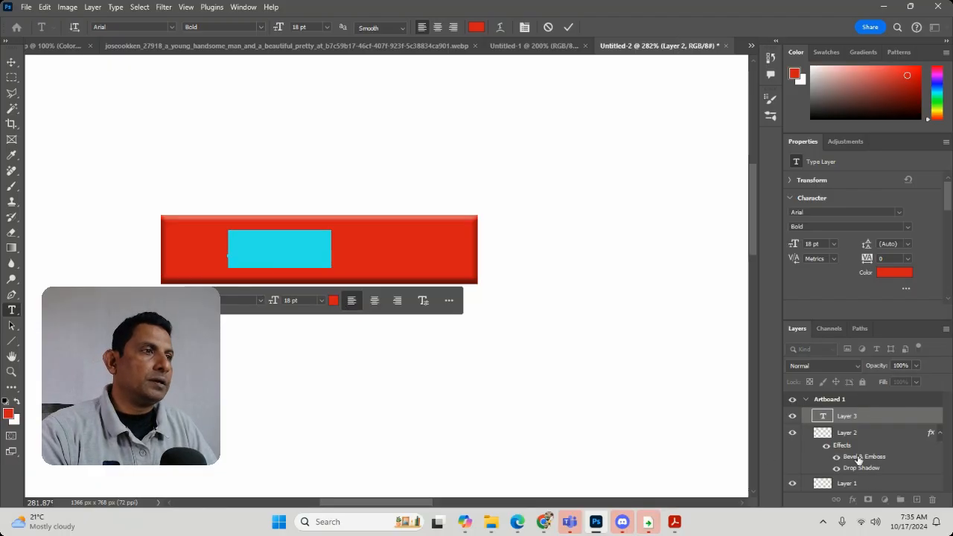
left_click(8, 413)
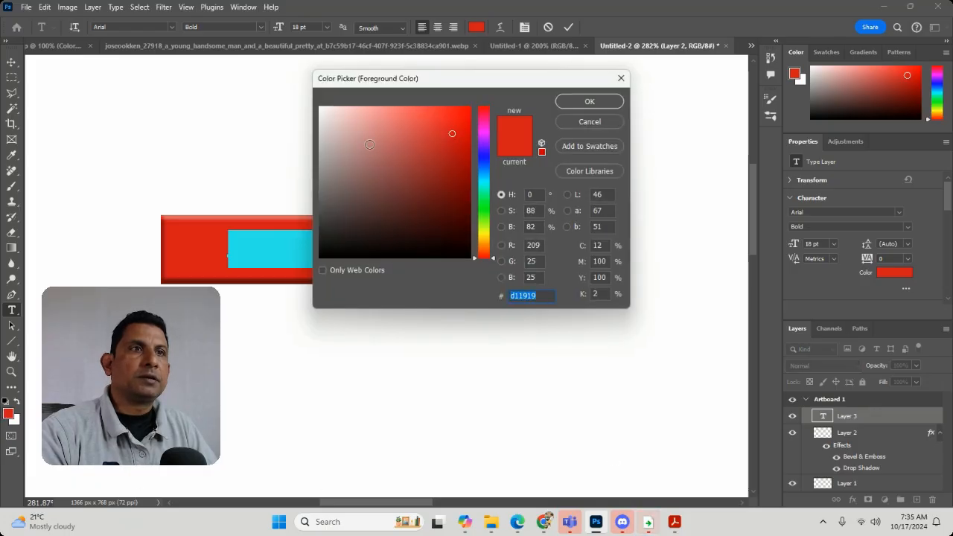
left_click(320, 108)
left_click(589, 101)
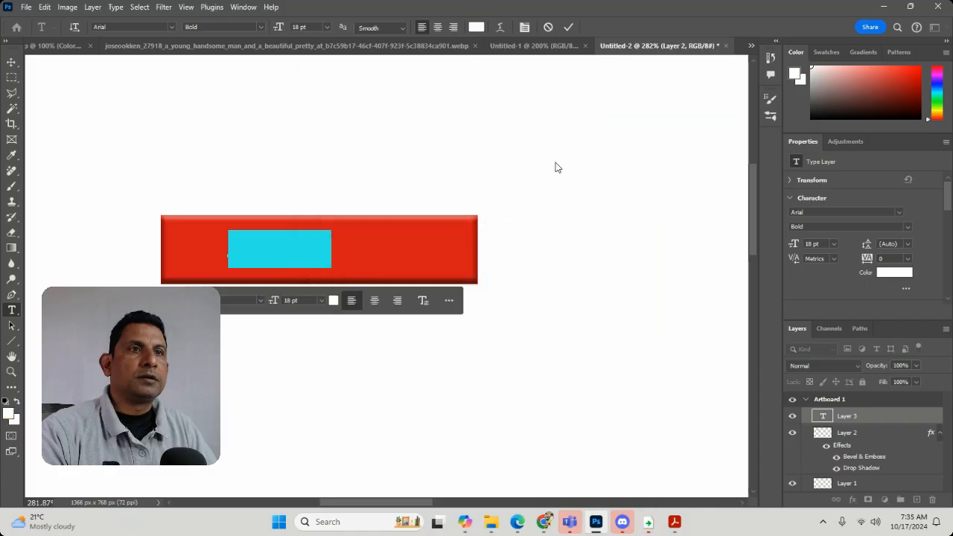
type("Submit")
key("ctrl+Return")
Narrow the red rectangle from both sides to about 59% of its width and position it centered around the "Submit" text.
left_click(11, 62)
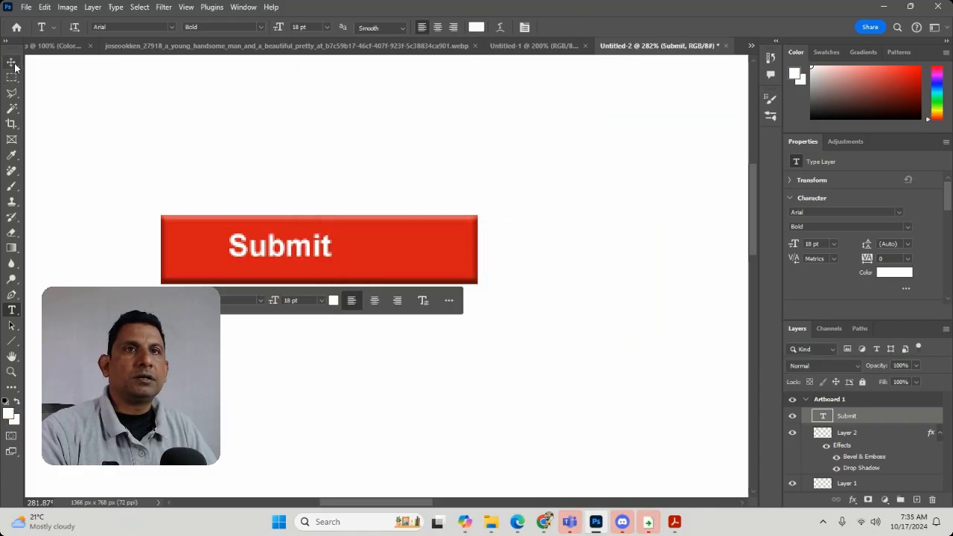
left_click(404, 243)
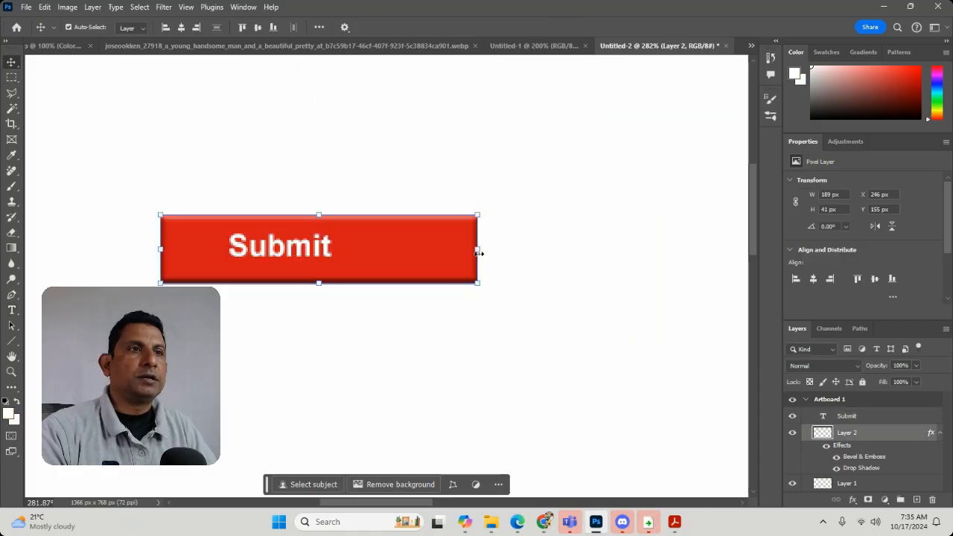
left_click_drag(477, 251, 387, 261)
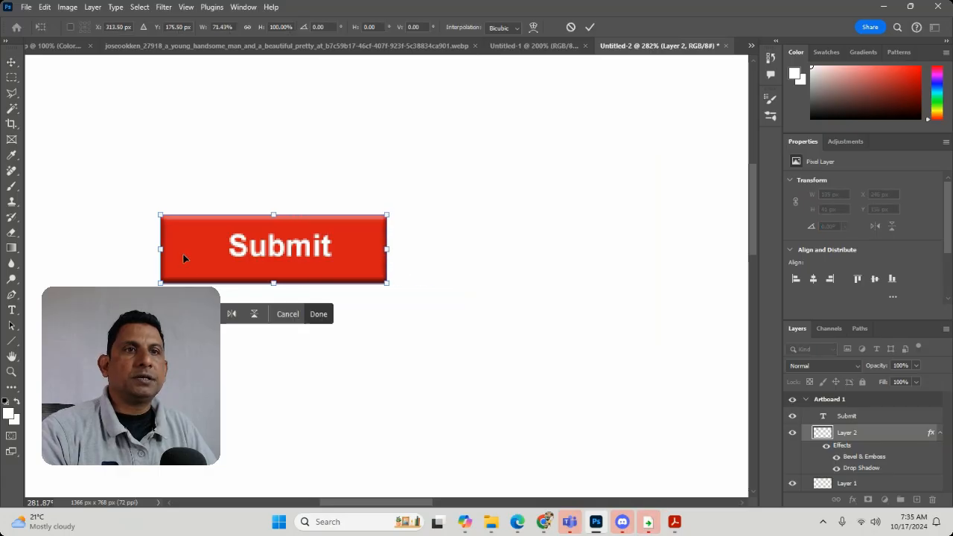
left_click_drag(160, 254, 199, 254)
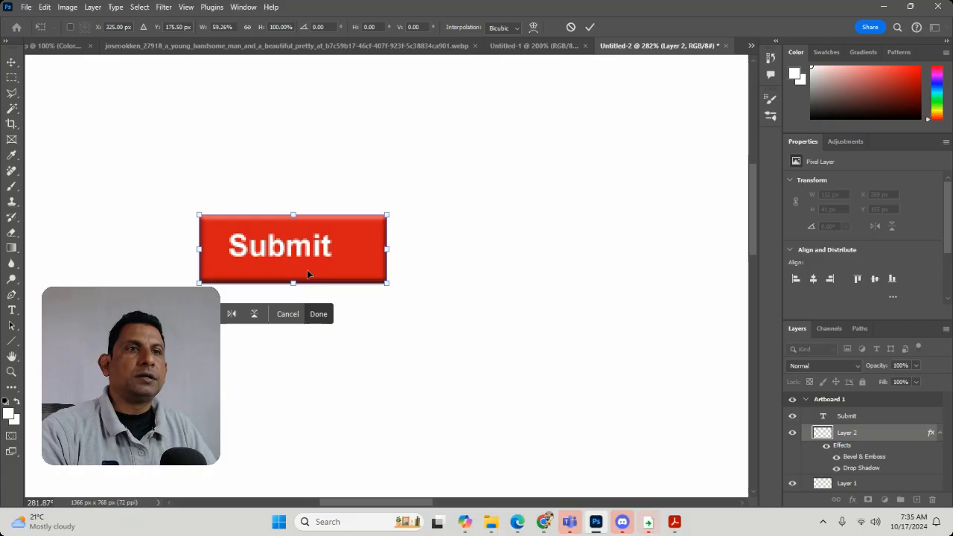
mouse_move(308, 265)
left_mouse_down()
mouse_move(322, 255)
mouse_move(303, 248)
left_mouse_up()
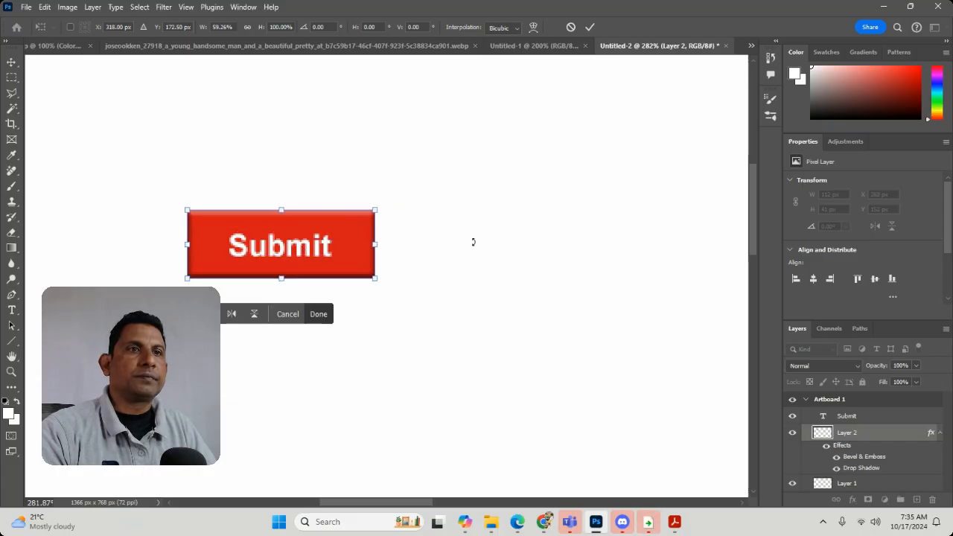
left_click(11, 62)
Select the "Submit" text and the red rectangle together, review the alignment options, and clear the selection.
left_click_drag(123, 148, 431, 377)
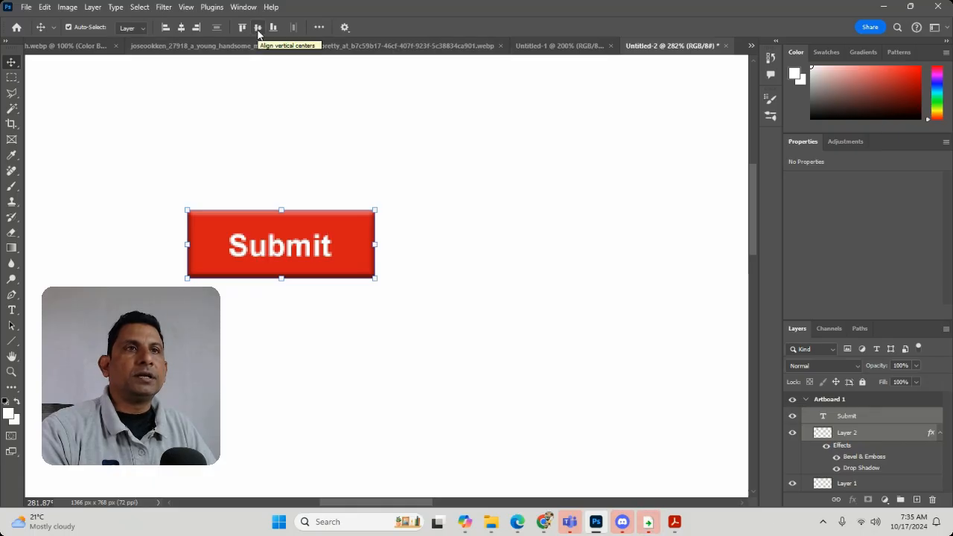
left_click(511, 243)
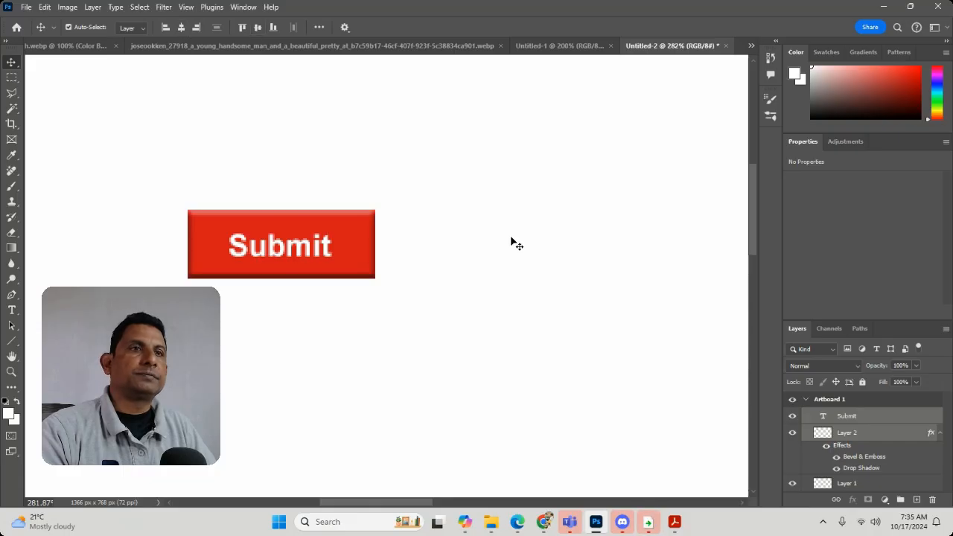
left_click(285, 253)
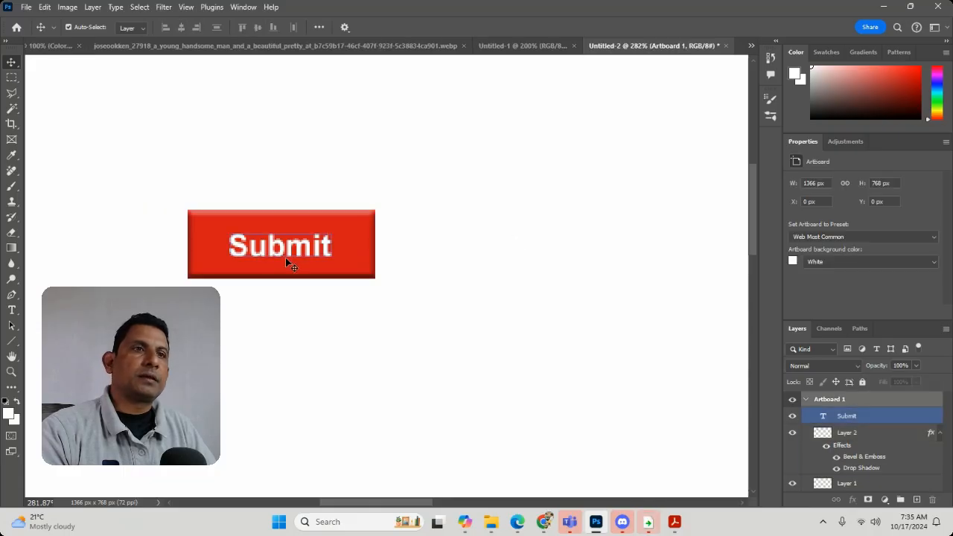
left_click(521, 254)
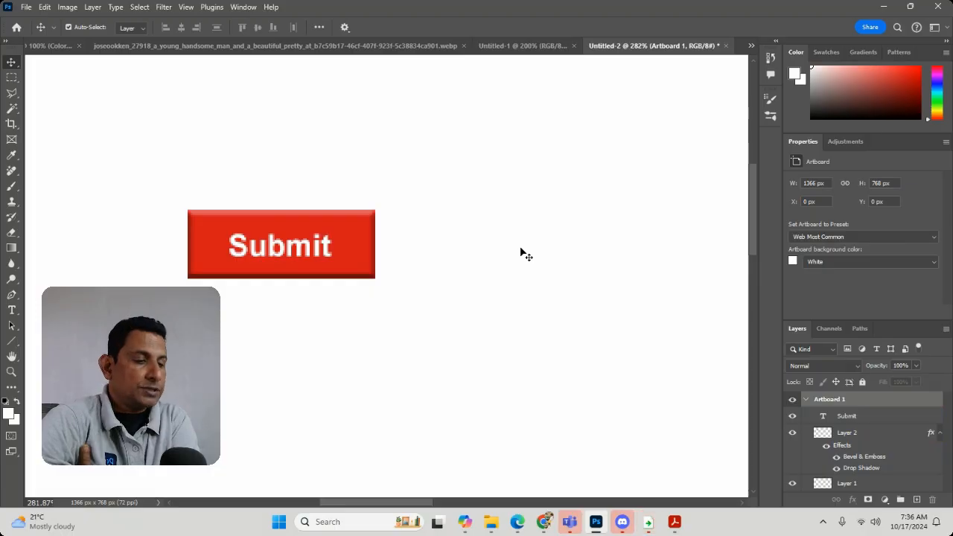
Inspect the "Submit" button at 100% and at 300% zoom.
key("ctrl+1")
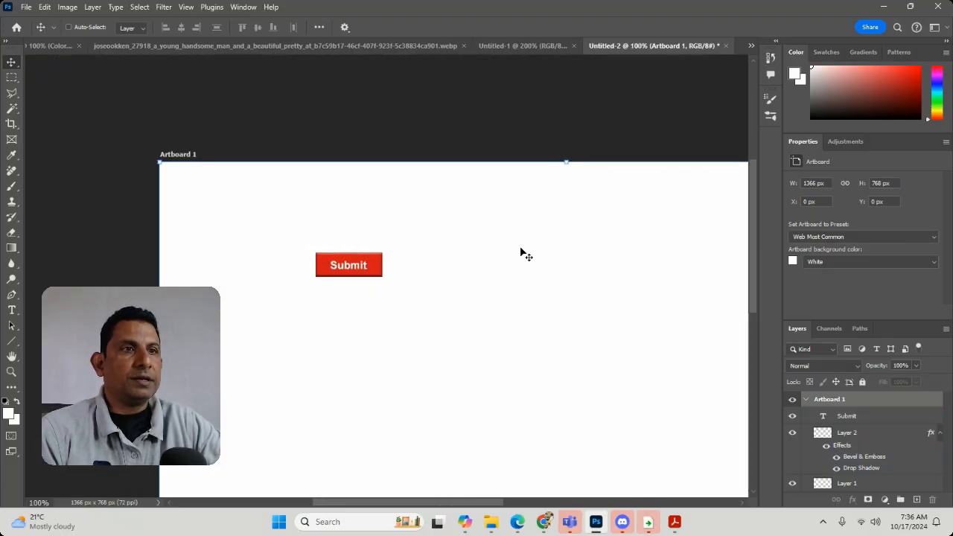
key("ctrl+plus")
key("ctrl+plus")
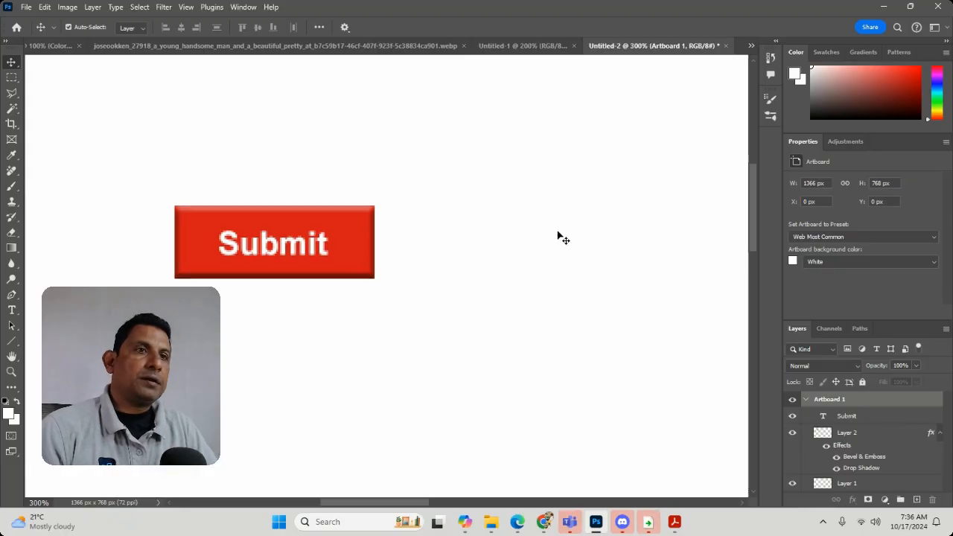
In the forest image, select a rectangle about 2798 × 2392 px across the upper trees and add a new layer.
left_click(151, 52)
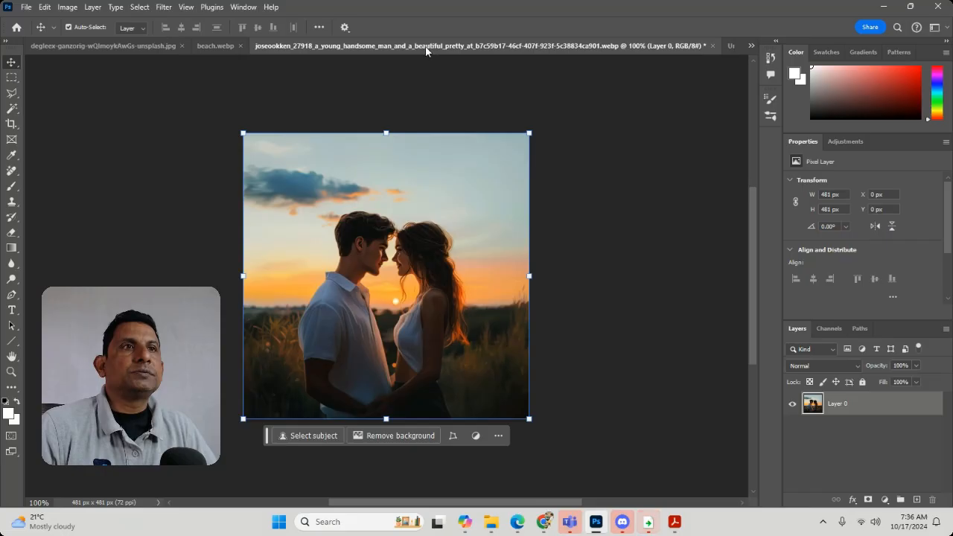
left_click(115, 46)
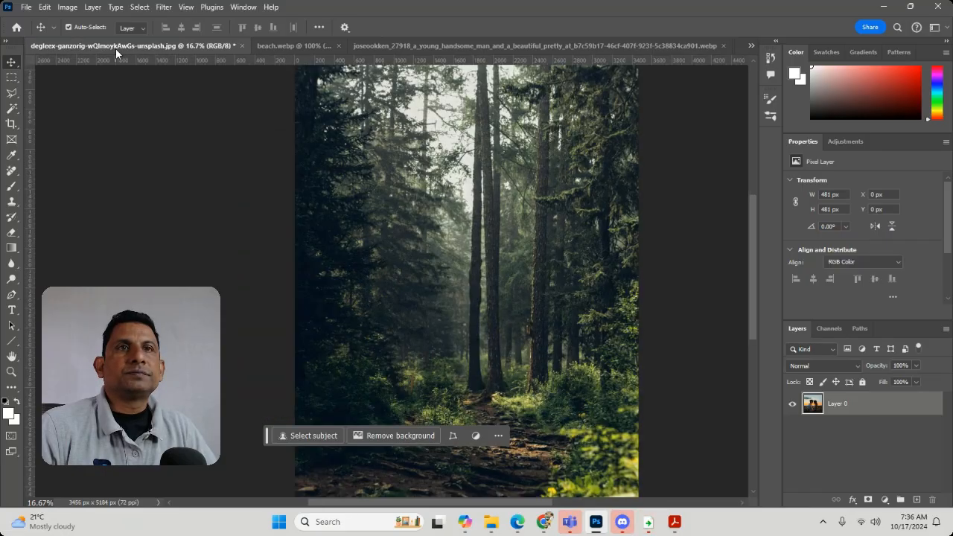
left_click(12, 78)
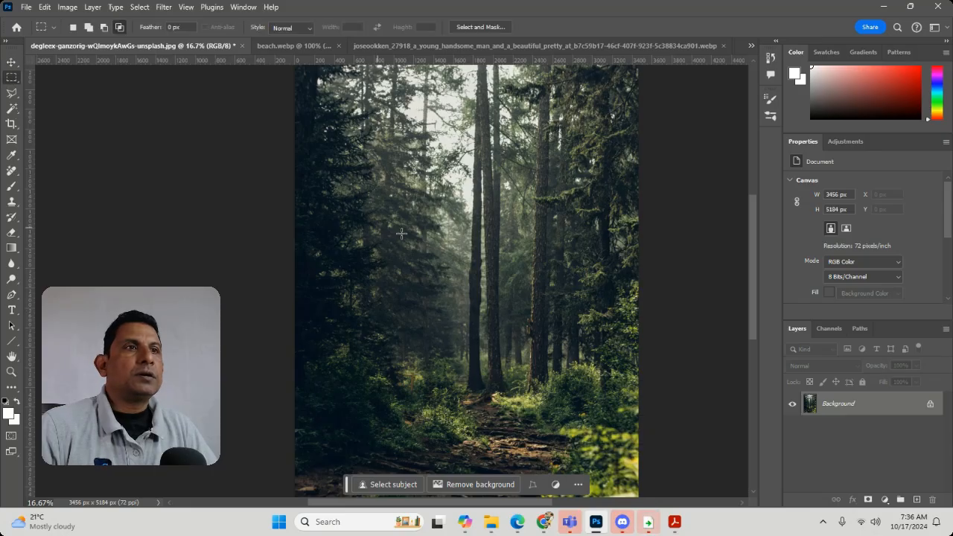
scroll(430, 228, "up", 3)
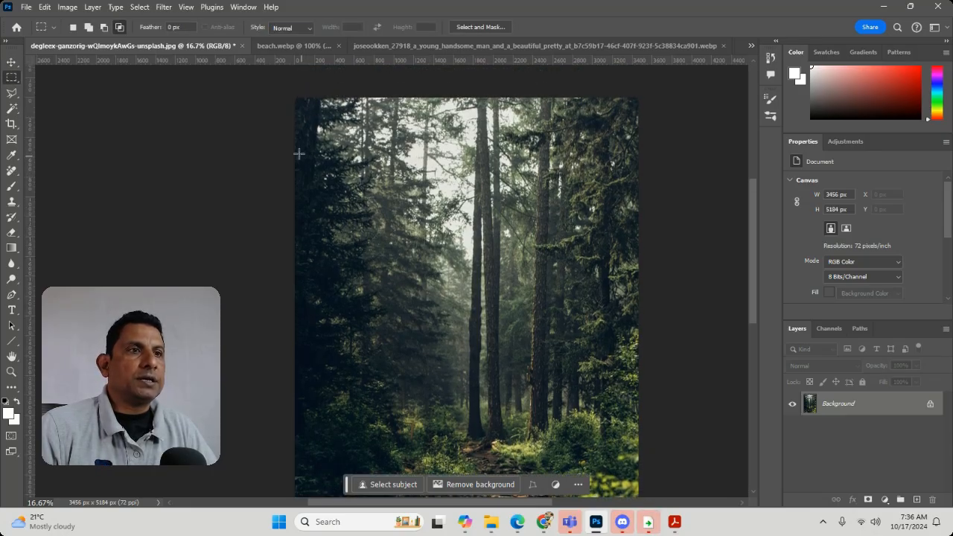
left_click_drag(335, 139, 610, 375)
left_click(917, 500)
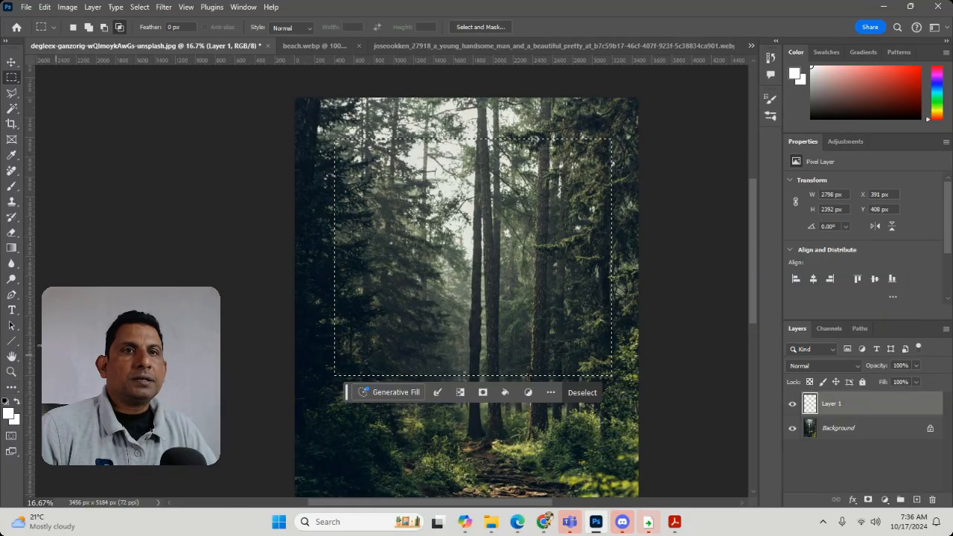
Set up the Brush tool with a size of 1100 px and the red foreground color f71f1f.
left_click(10, 186)
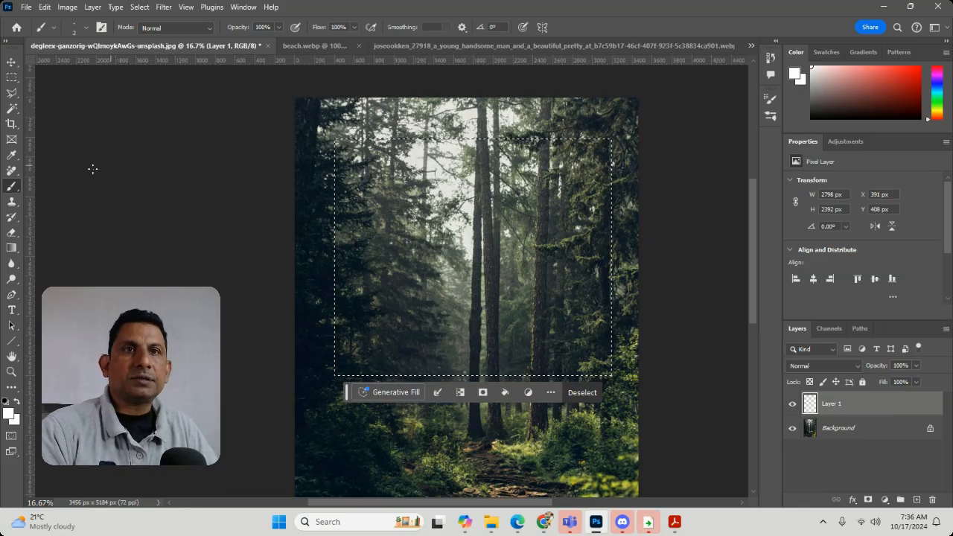
right_click(11, 192)
left_click(51, 186)
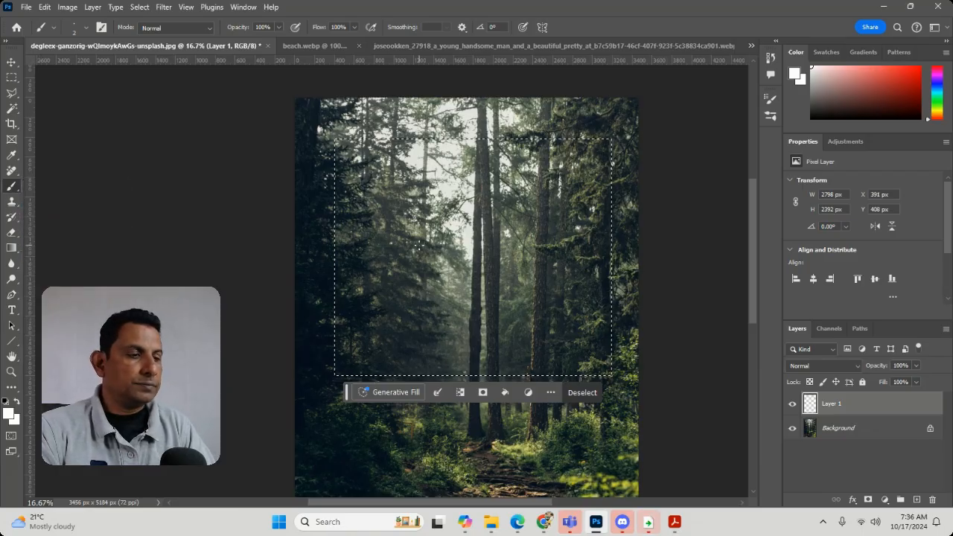
key("bracketright")
key("bracketright")
key("bracketright")
key("bracketright")
key("bracketright")
key("bracketright")
key("bracketright")
key("bracketright")
key("bracketright")
key("bracketright")
key("bracketright")
key("bracketright")
key("bracketright")
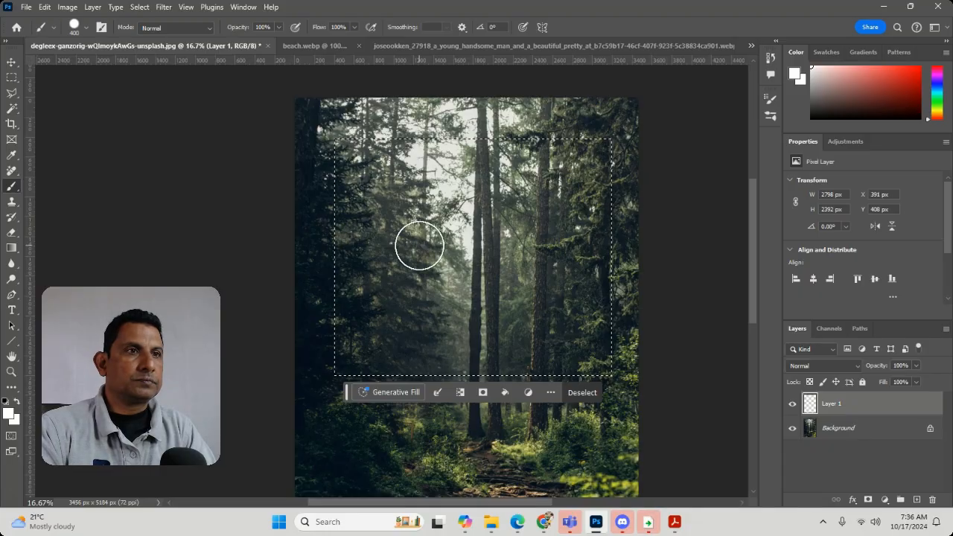
left_click(9, 415)
left_click(452, 110)
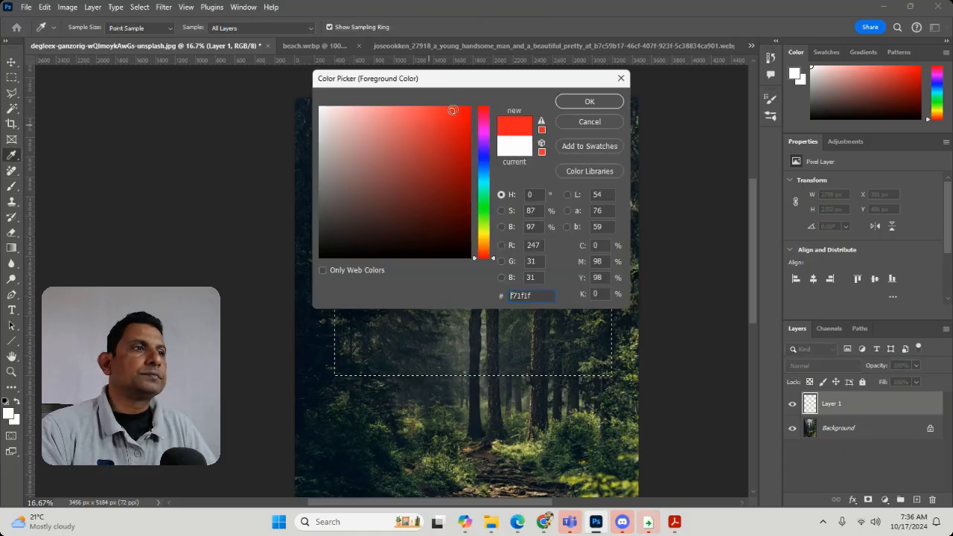
left_click(585, 106)
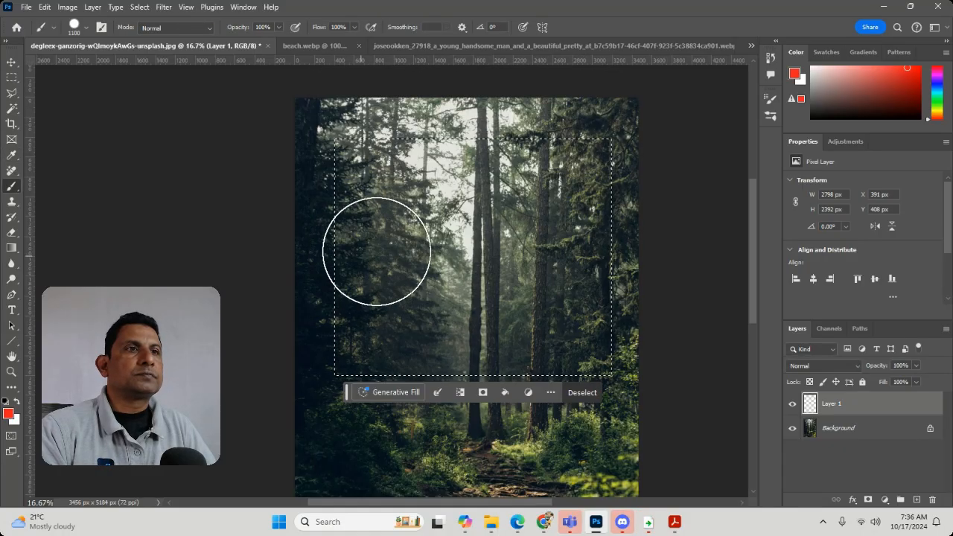
Paint the whole selection red, reduce the layer's opacity to 13%, and deselect.
mouse_move(379, 251)
left_mouse_down()
mouse_move(488, 177)
mouse_move(263, 359)
mouse_move(457, 379)
mouse_move(642, 328)
mouse_move(554, 199)
mouse_move(361, 161)
mouse_move(268, 161)
left_mouse_up()
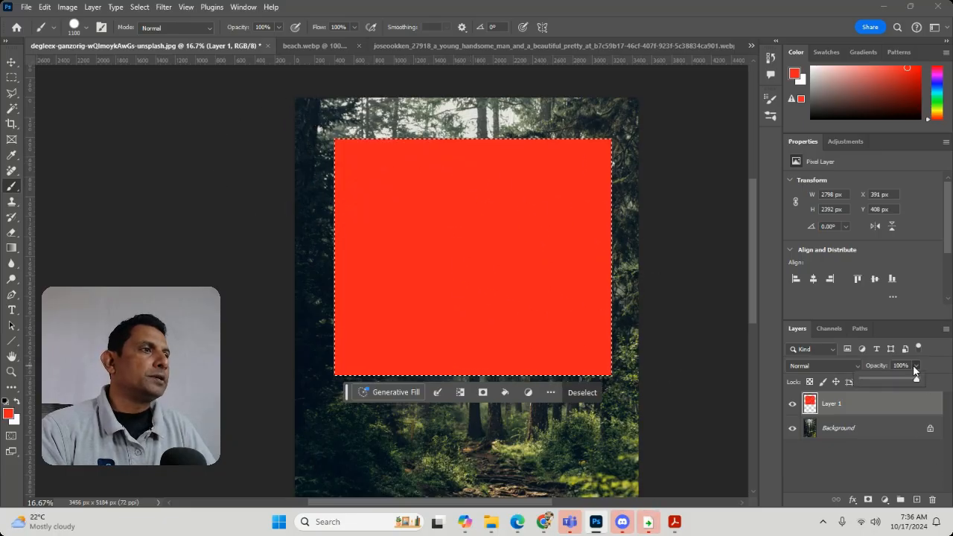
left_click_drag(919, 380, 873, 388)
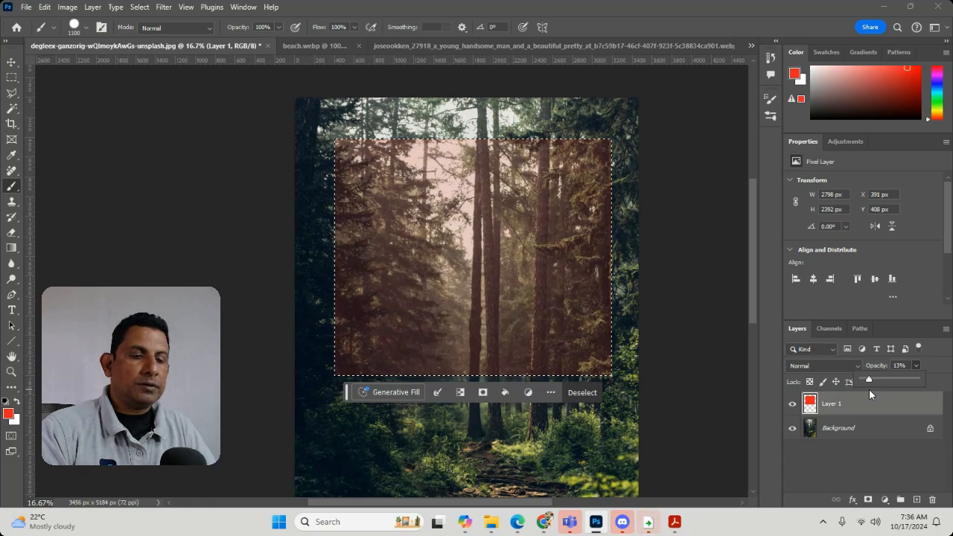
key("ctrl+d")
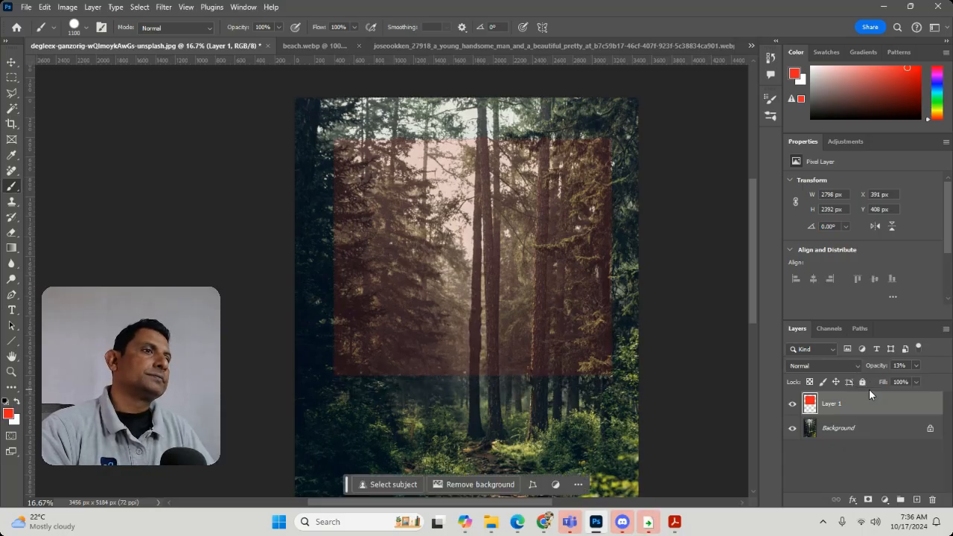
Delete the translucent red layer and add a new empty layer above the forest background.
left_click(933, 500)
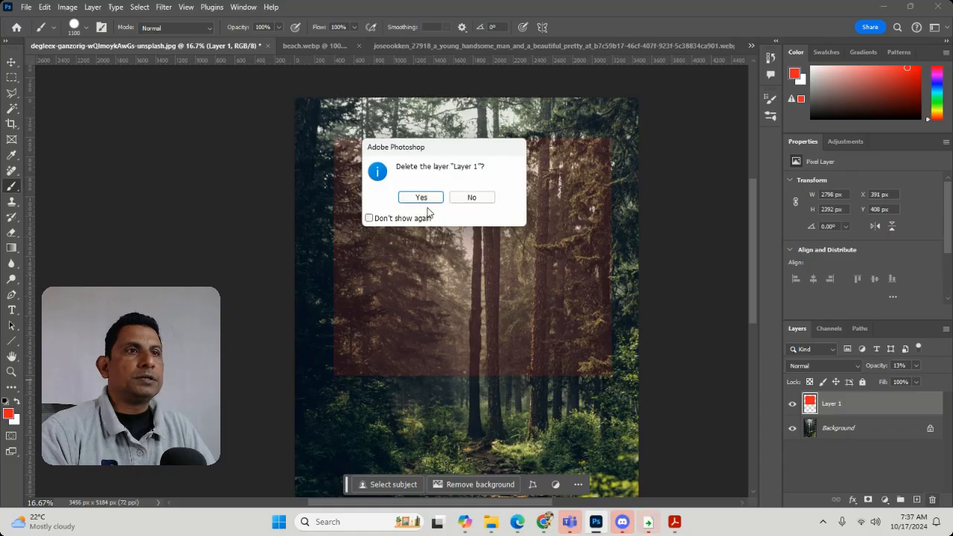
left_click(423, 197)
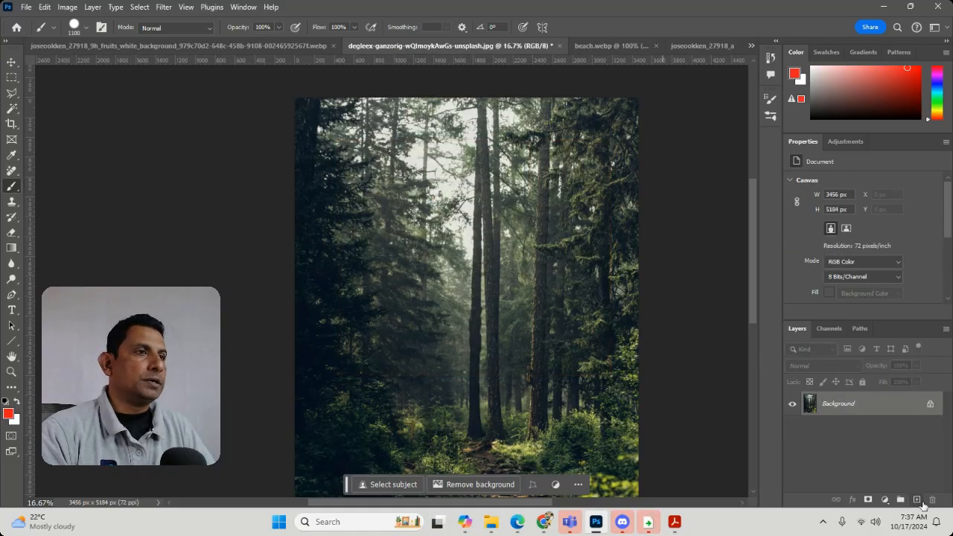
left_click(919, 501)
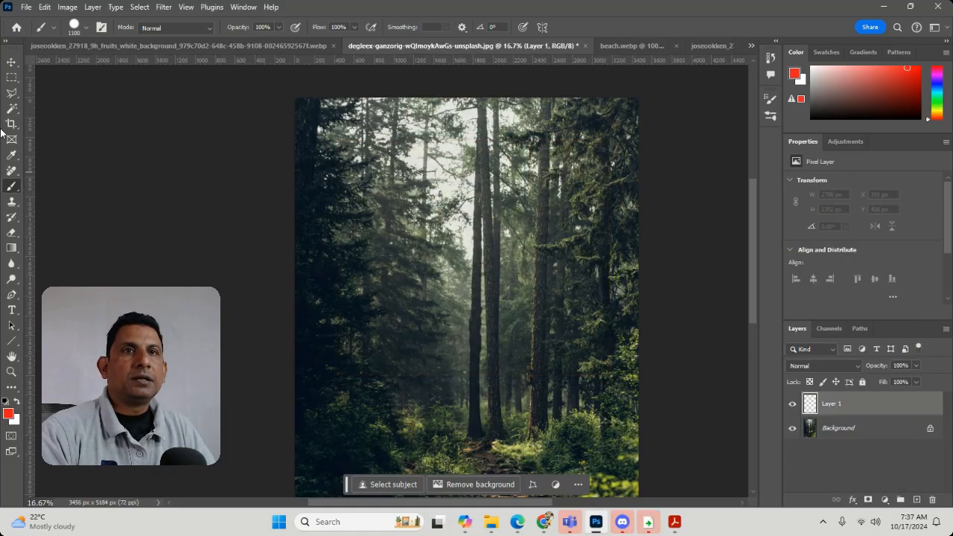
Select a rectangle about 2307 × 1517 px in the middle of the trees and reduce the brush size to 300 px.
left_click(11, 78)
mouse_move(362, 171)
left_mouse_down()
mouse_move(431, 239)
mouse_move(588, 321)
left_mouse_up()
left_click(11, 185)
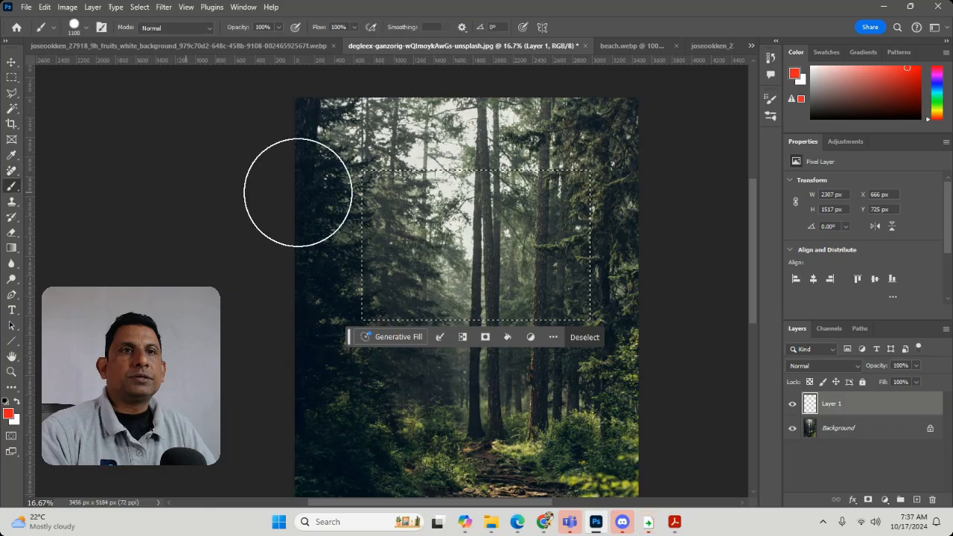
key("bracketleft")
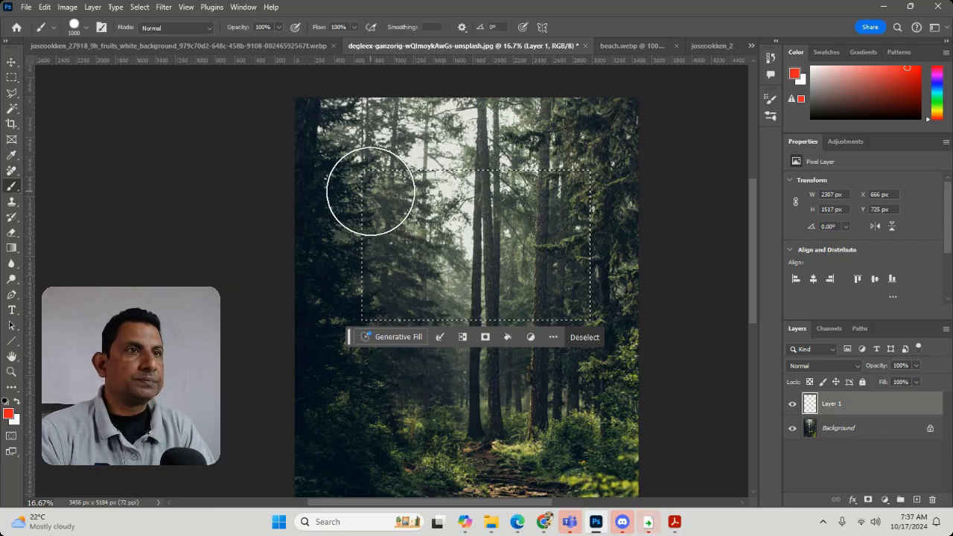
key("bracketleft")
key("bracketleft")
key("bracketleft")
key("bracketleft")
key("bracketleft")
key("bracketleft")
key("bracketleft")
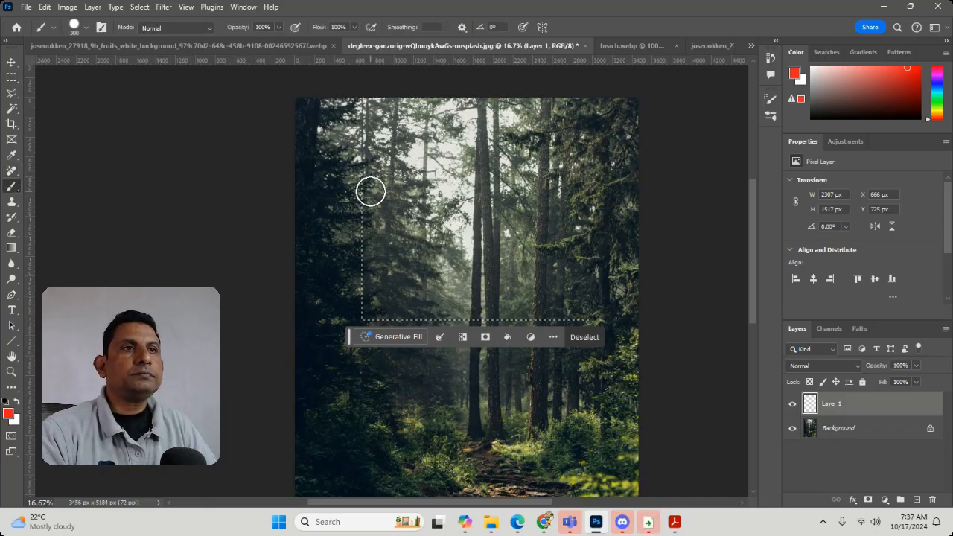
Paint the four corners of the rectangular selection red, undoing and repainting the lower-left stroke.
left_click_drag(386, 166, 370, 184)
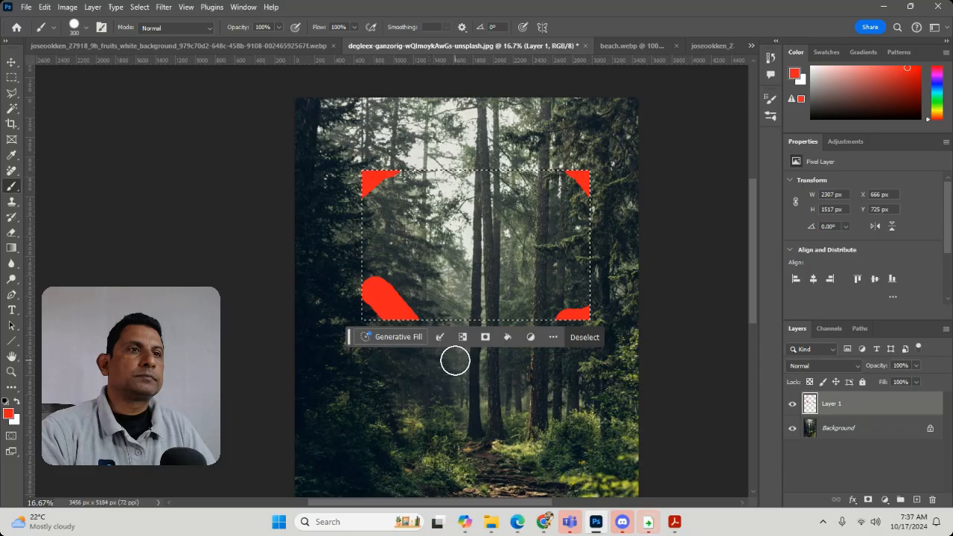
key("ctrl+z")
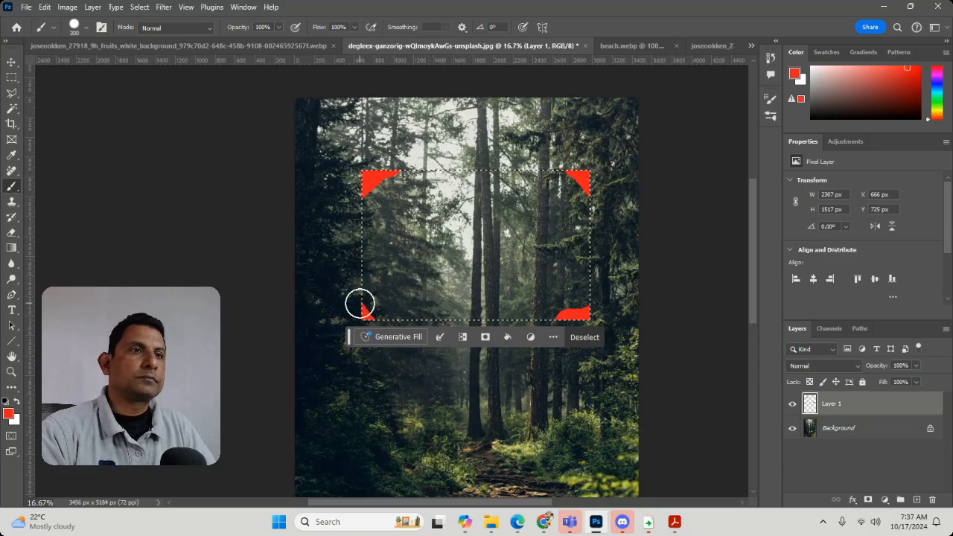
left_click_drag(548, 323, 638, 280)
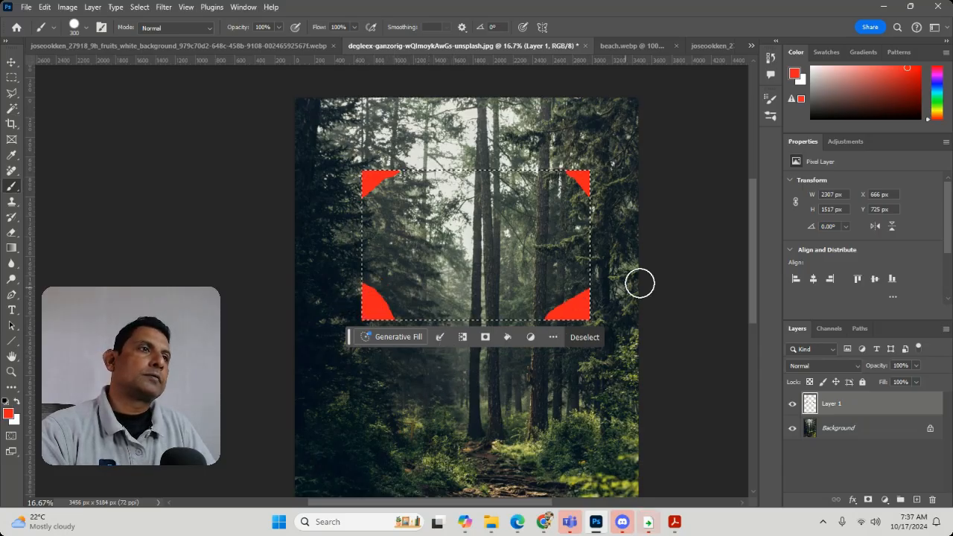
left_click_drag(568, 178, 641, 252)
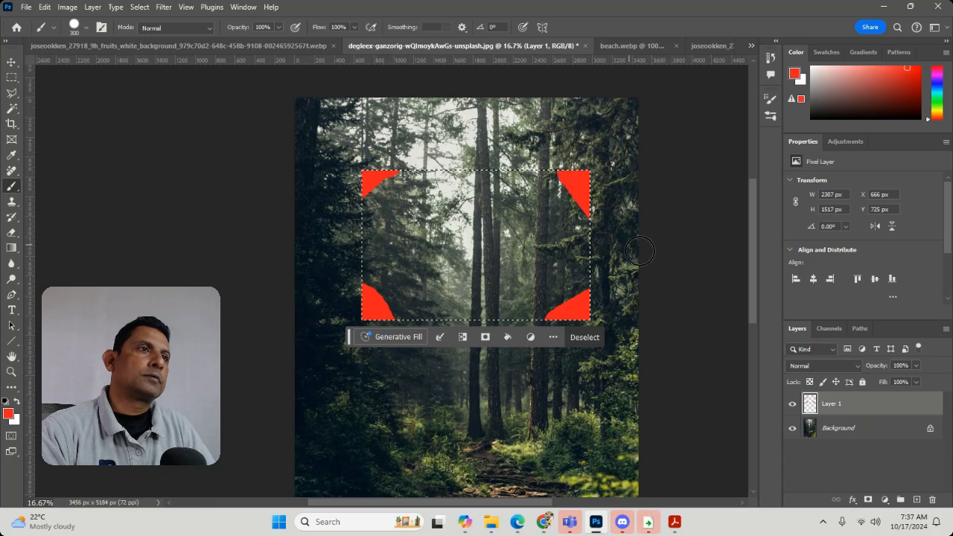
Paint red along all four edges inside the selection to form a closed irregular frame, and clear the selection.
mouse_move(363, 241)
left_mouse_down()
mouse_move(452, 127)
mouse_move(376, 222)
mouse_move(422, 156)
mouse_move(423, 181)
mouse_move(600, 177)
left_mouse_up()
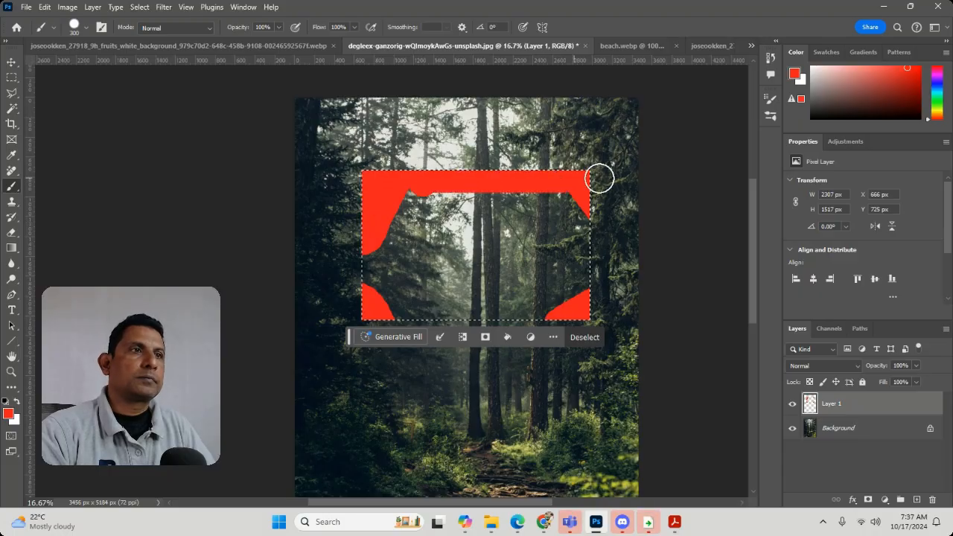
mouse_move(602, 210)
left_mouse_down()
mouse_move(590, 238)
mouse_move(594, 334)
left_mouse_up()
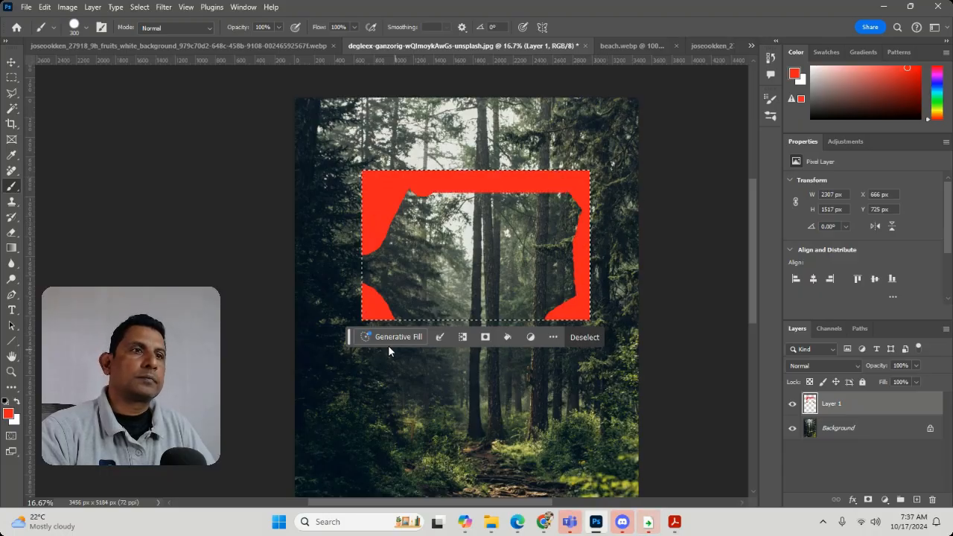
left_click_drag(364, 285, 368, 265)
left_click_drag(382, 314, 585, 311)
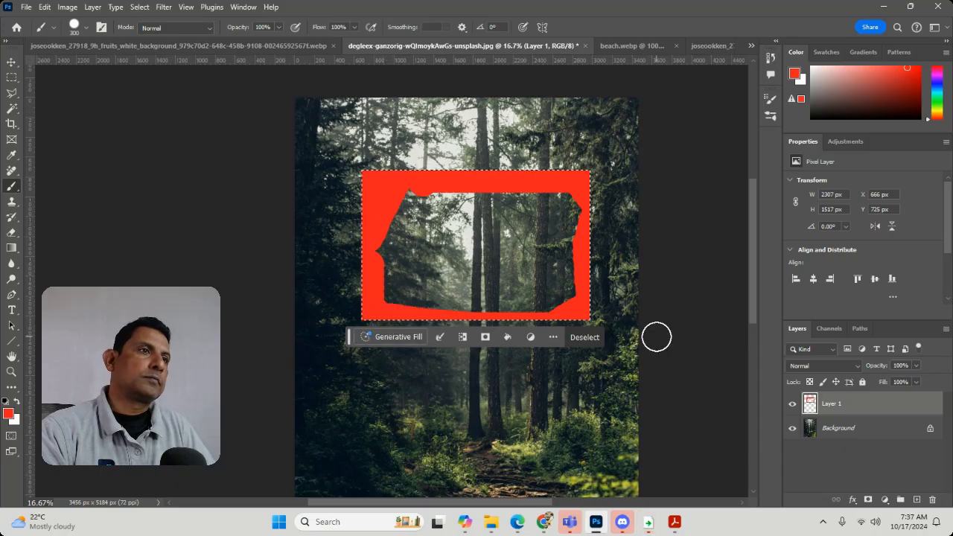
key("ctrl+d")
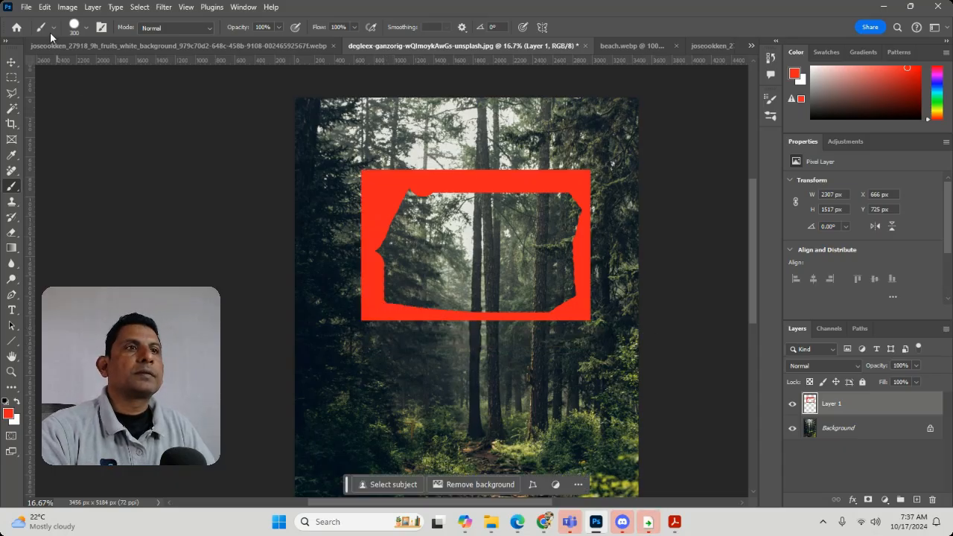
left_click(93, 6)
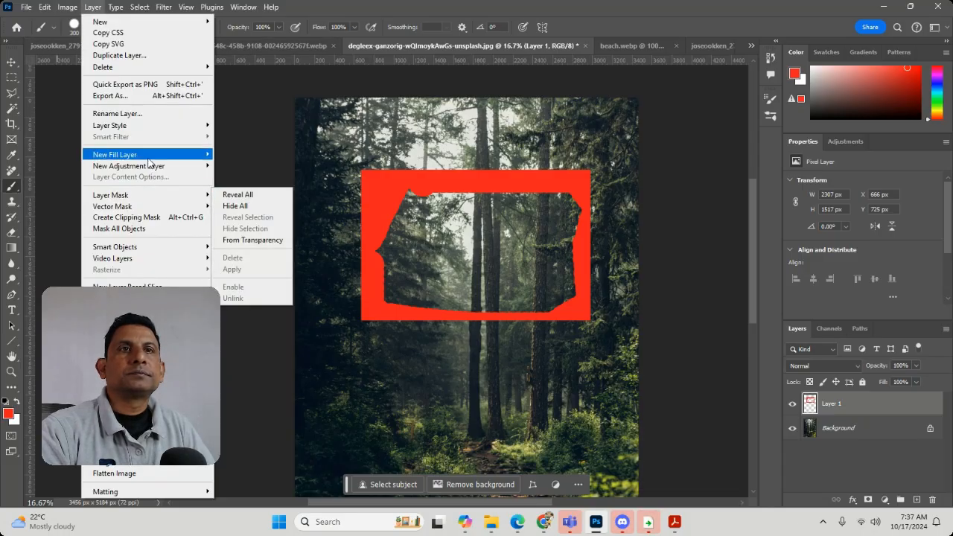
mouse_move(155, 128)
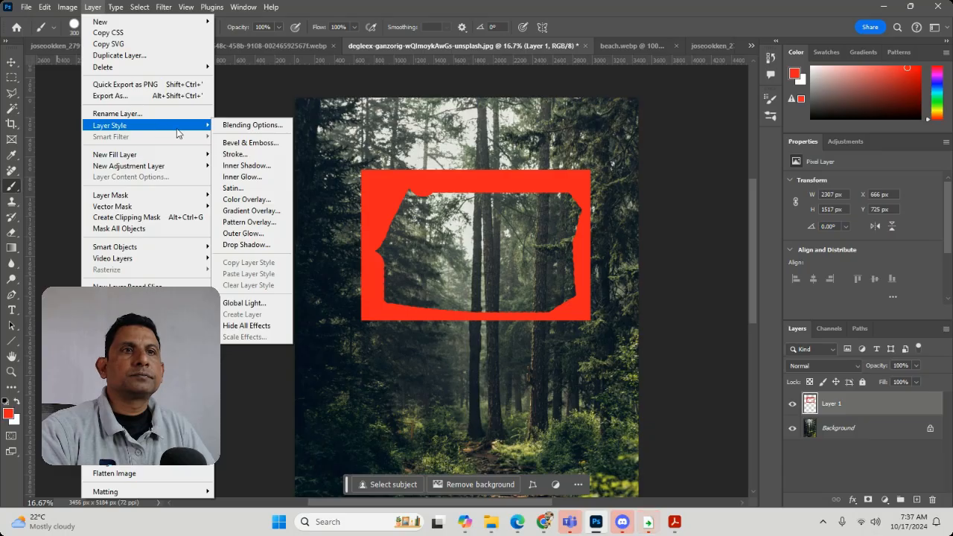
left_click(246, 211)
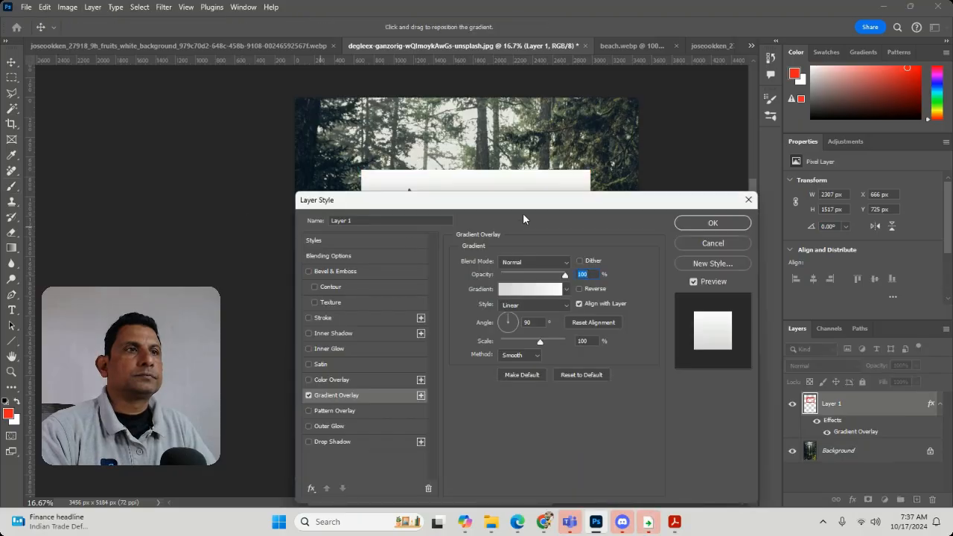
left_click_drag(522, 200, 478, 243)
left_click(674, 287)
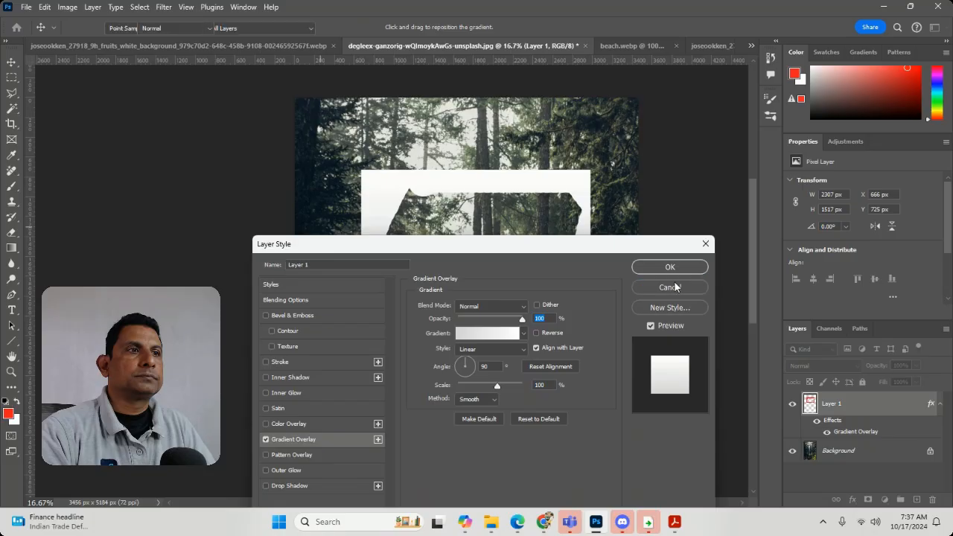
Apply a green leaf Pattern Overlay at 100% opacity and scale to the red painted frame layer.
left_click(92, 7)
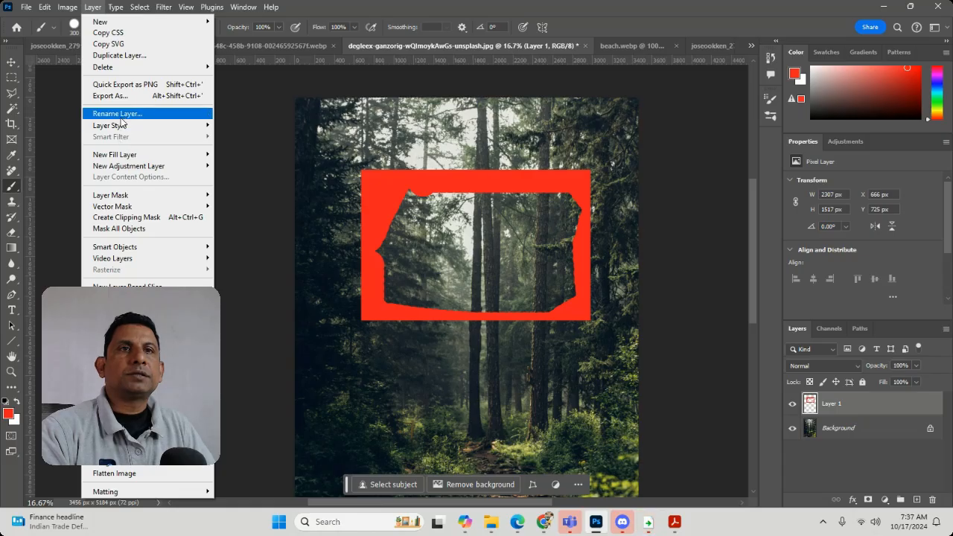
mouse_move(121, 125)
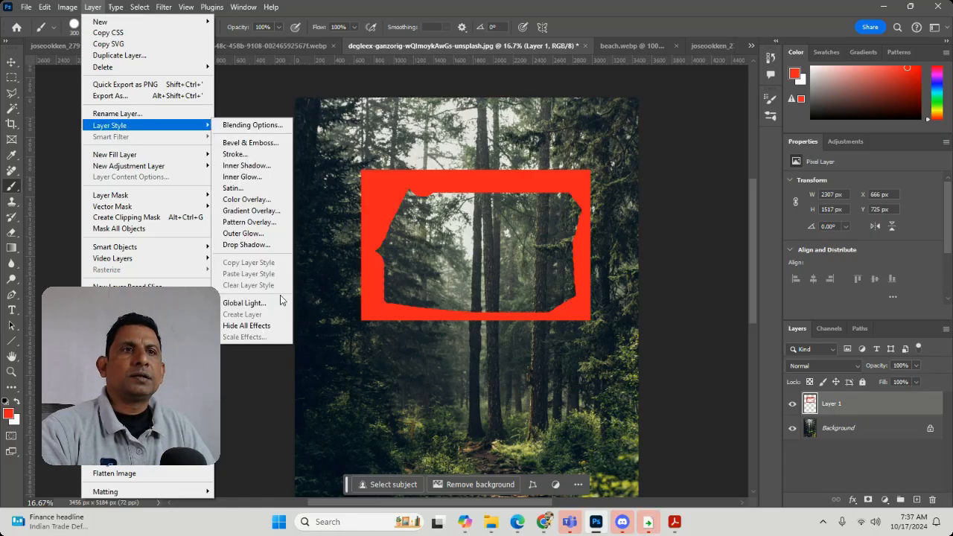
left_click(271, 223)
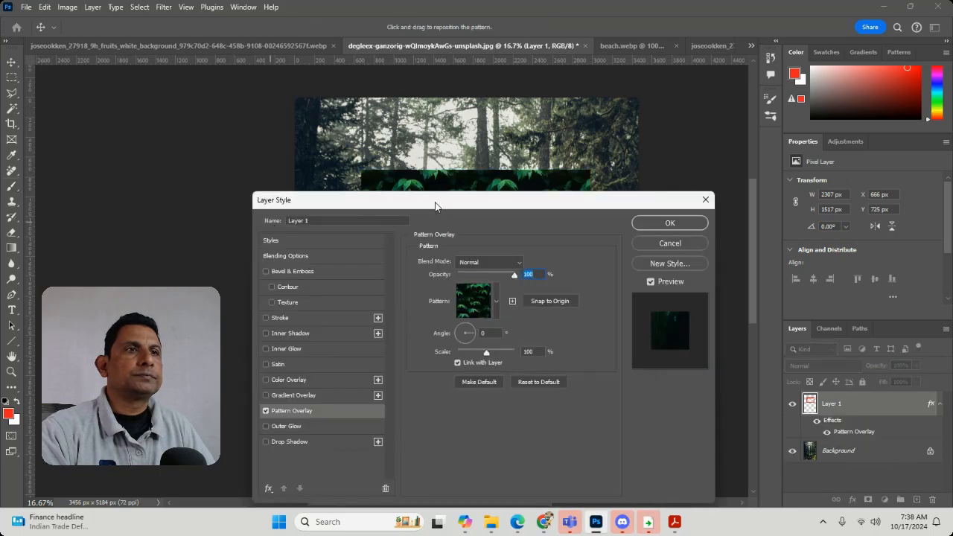
left_click_drag(436, 206, 356, 316)
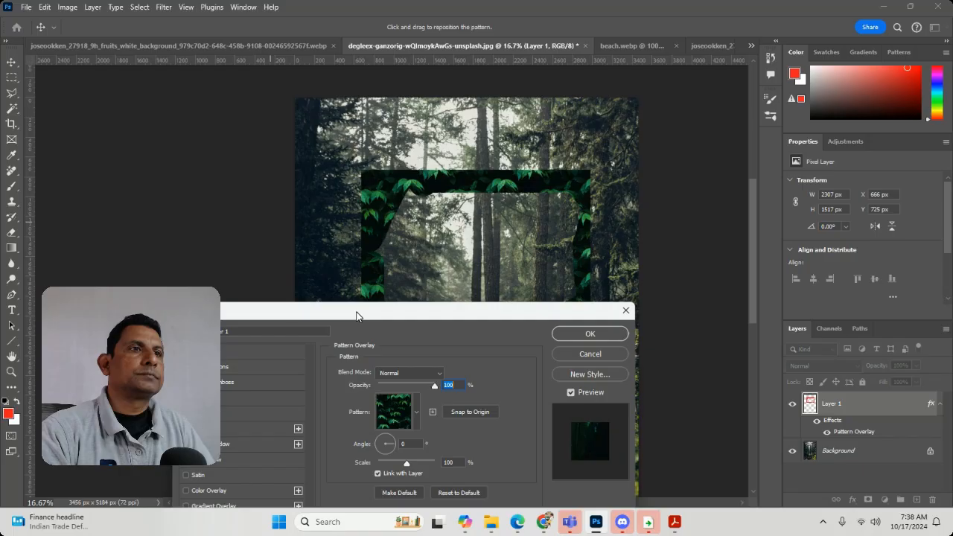
left_click(586, 335)
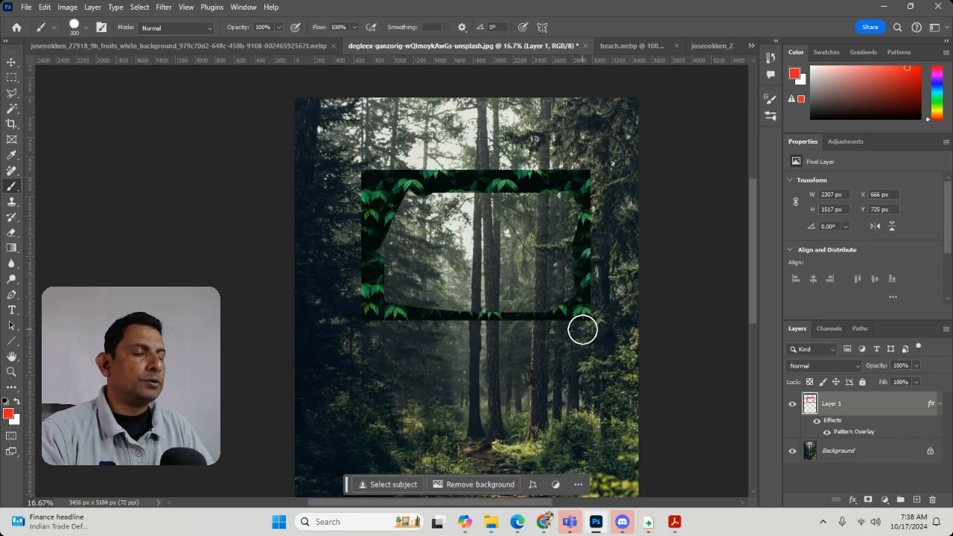
Undo the pattern overlay, then delete the painted frame layer from the forest photo and clear the selection.
key("ctrl+z")
key("ctrl+z")
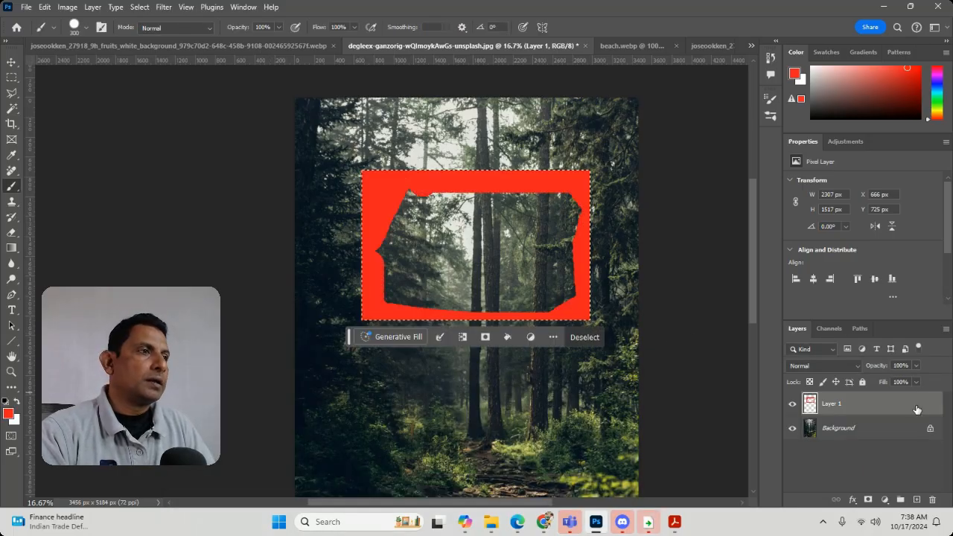
left_click(916, 521)
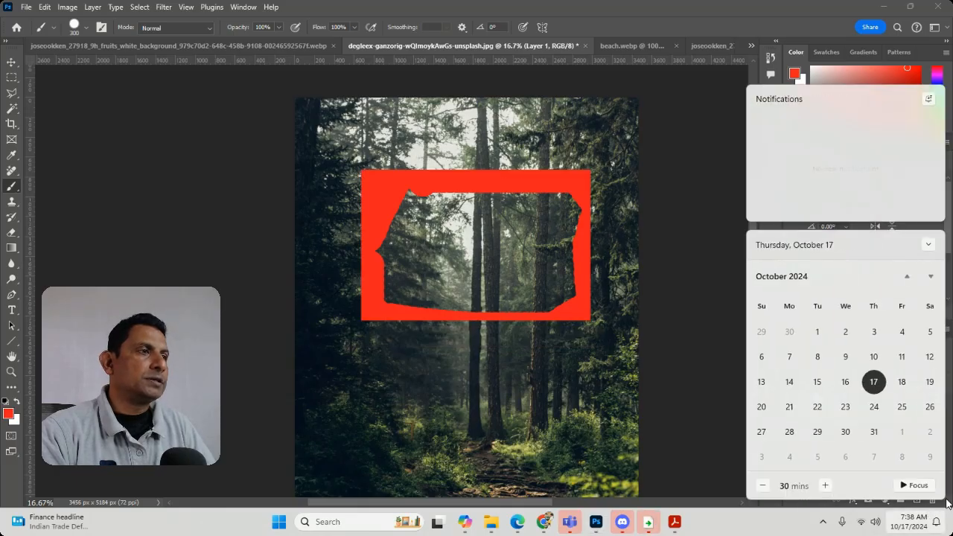
left_click(712, 307)
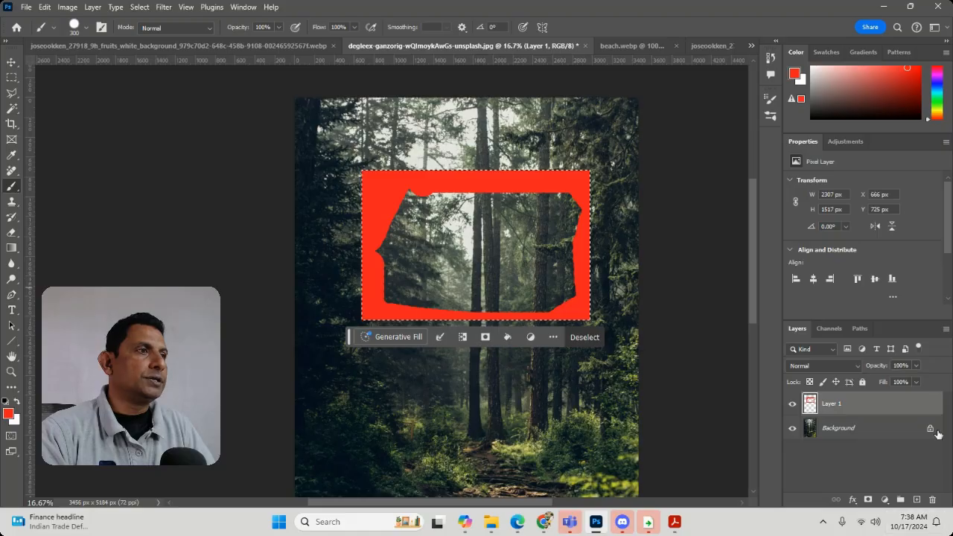
left_click(932, 500)
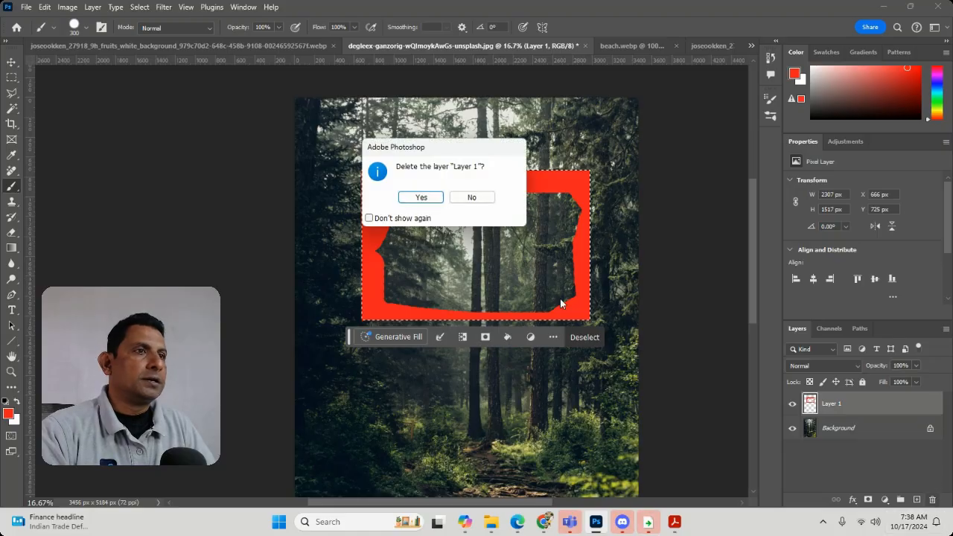
left_click(421, 197)
key("ctrl+d")
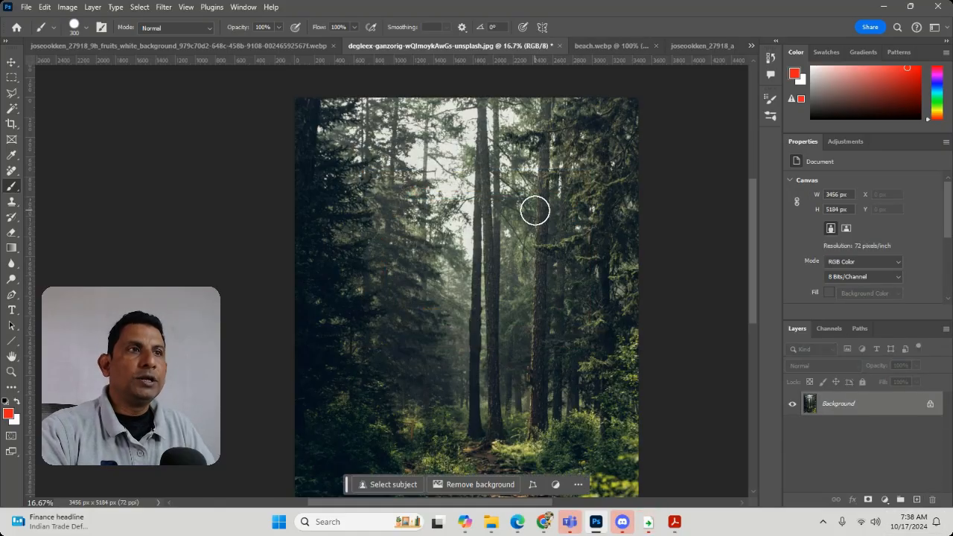
Create a new 1366 × 768 px document from the Web Most Common preset.
left_click(240, 46)
left_click(412, 45)
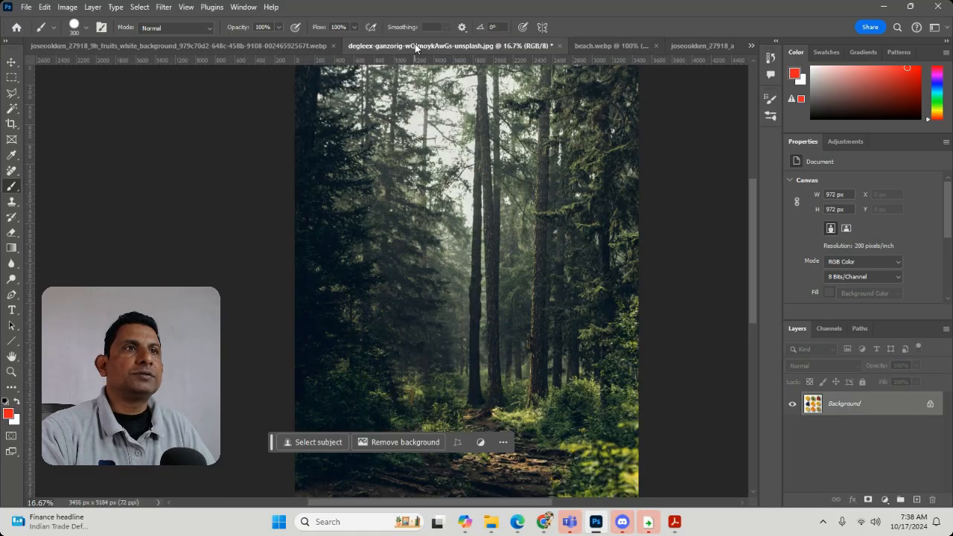
left_click(633, 50)
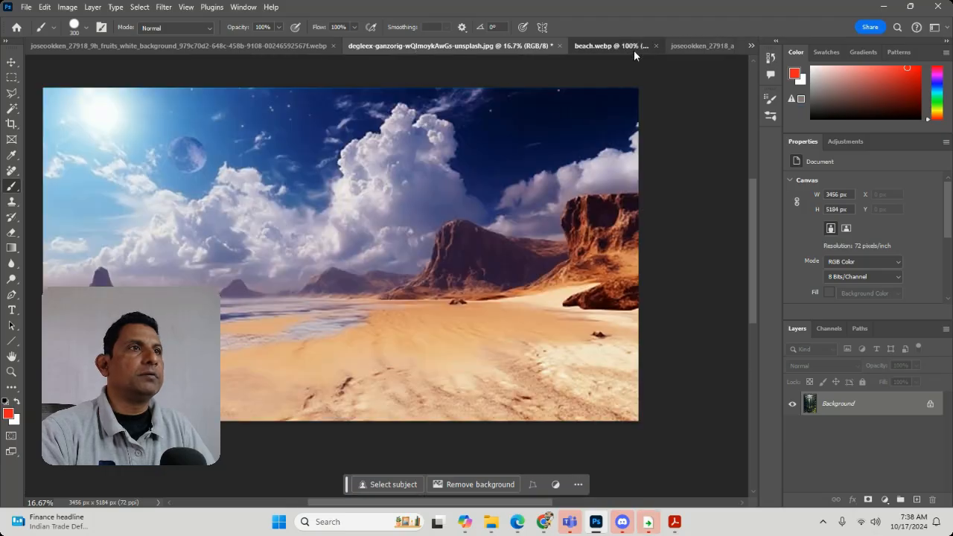
left_click(681, 44)
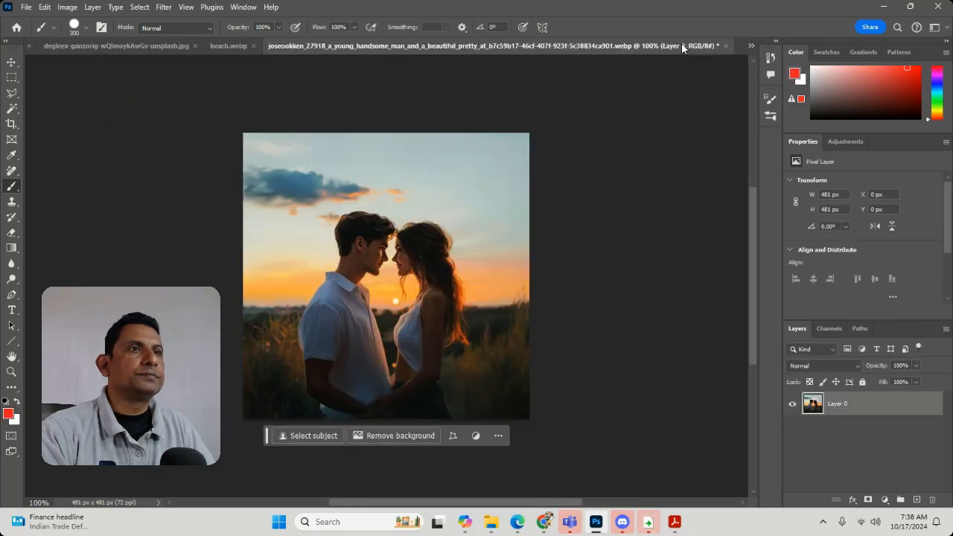
left_click(26, 7)
left_click(37, 22)
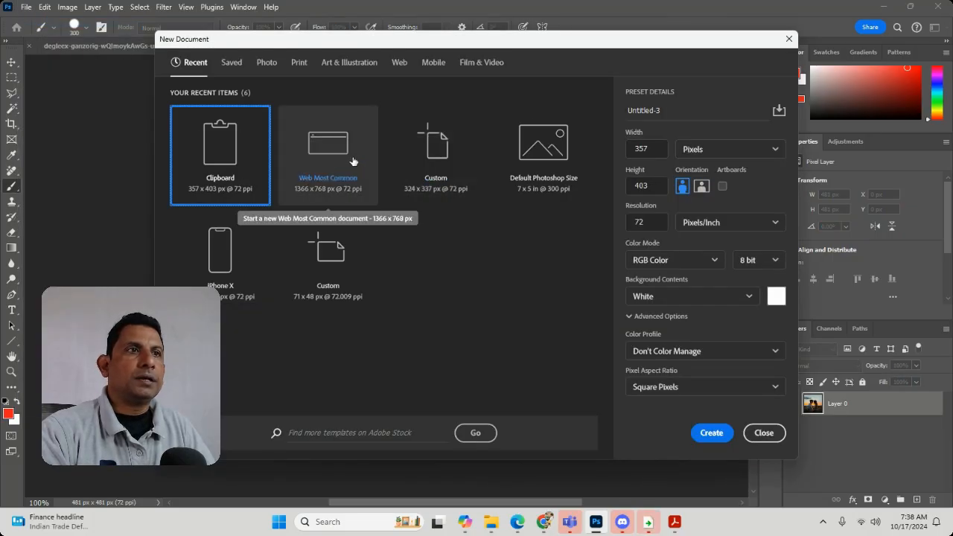
double_click(353, 160)
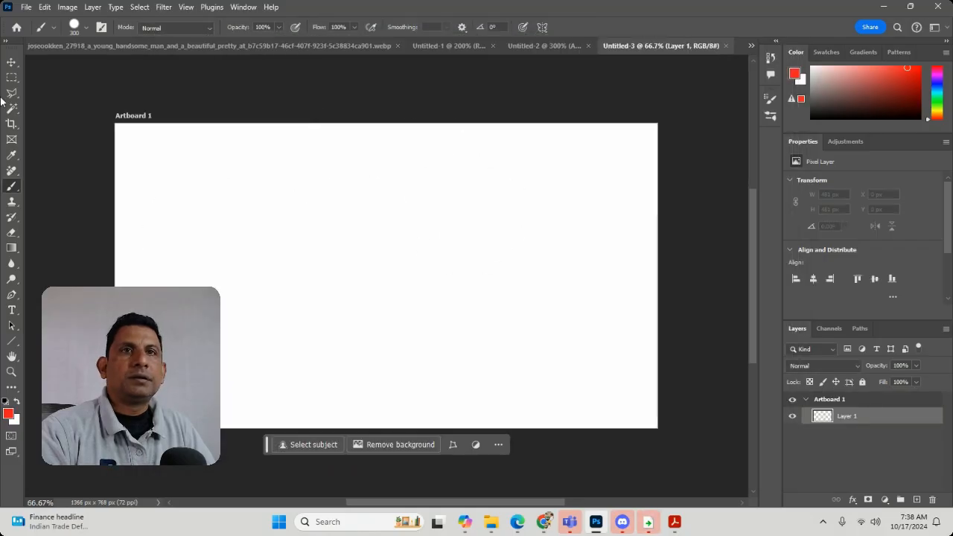
Fill a rectangular selection of about 719 × 396 px with red on a new layer in the middle of the artboard, and deselect.
left_click(13, 75)
left_click_drag(246, 190, 530, 346)
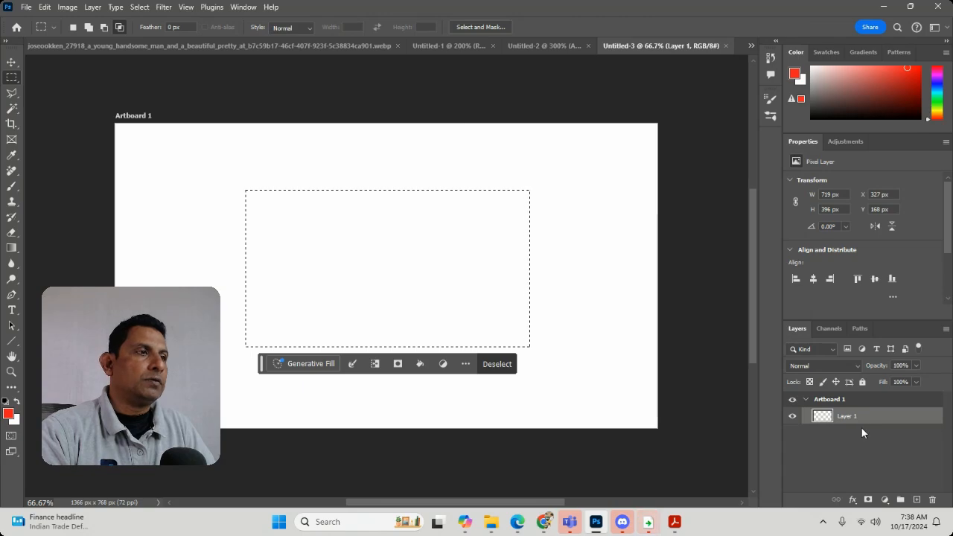
left_click(917, 499)
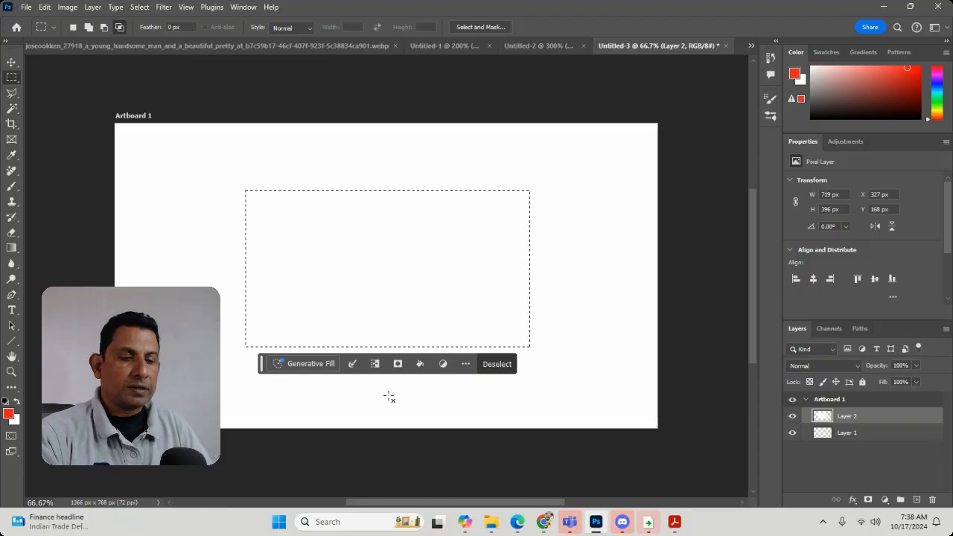
key("alt+BackSpace")
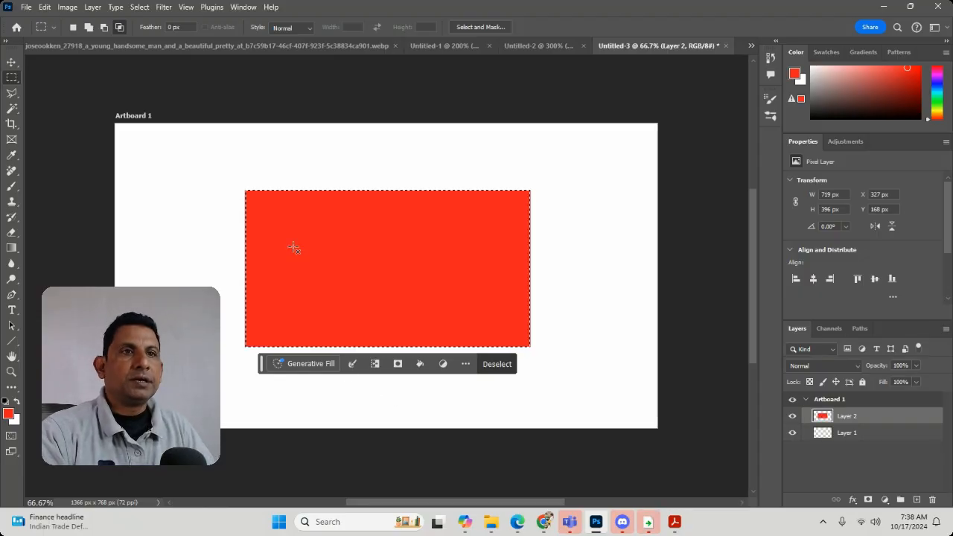
key("ctrl+d")
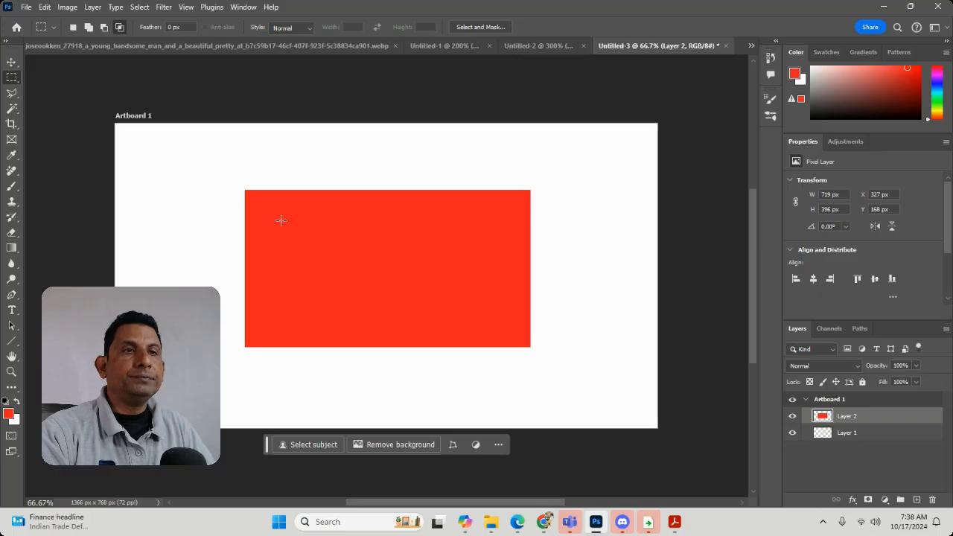
Cut an inner rectangle of about 683 × 354 px out of the red rectangle to leave a thin border, and deselect.
left_click_drag(267, 211, 525, 339)
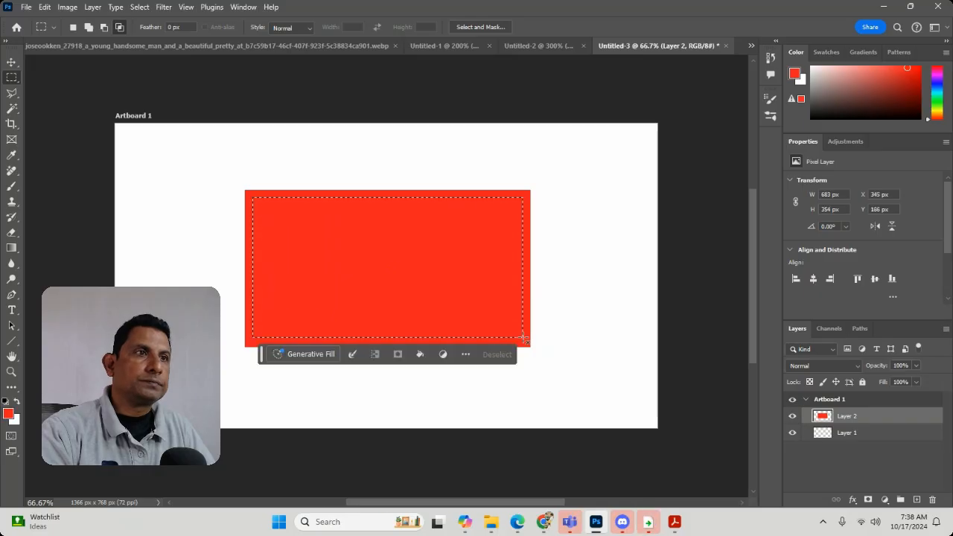
key("Delete")
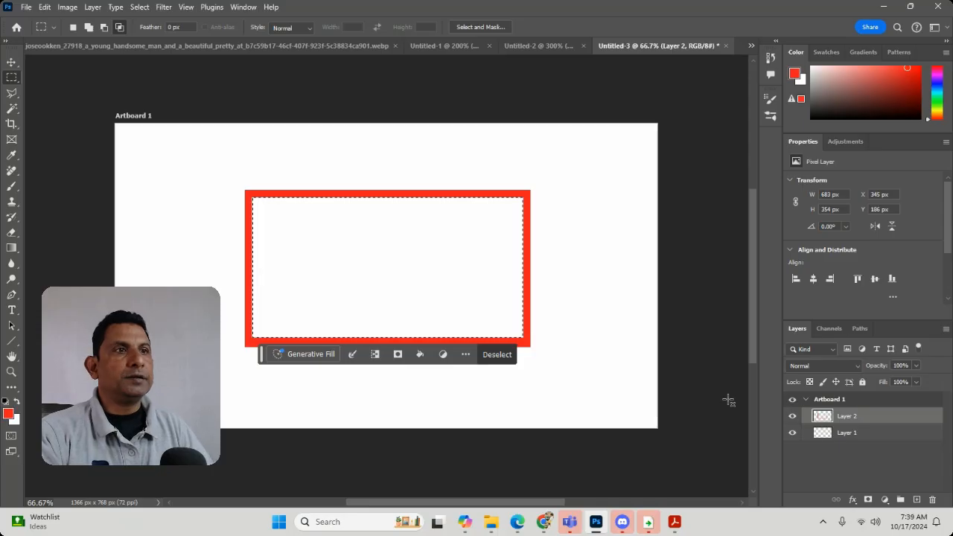
key("ctrl+d")
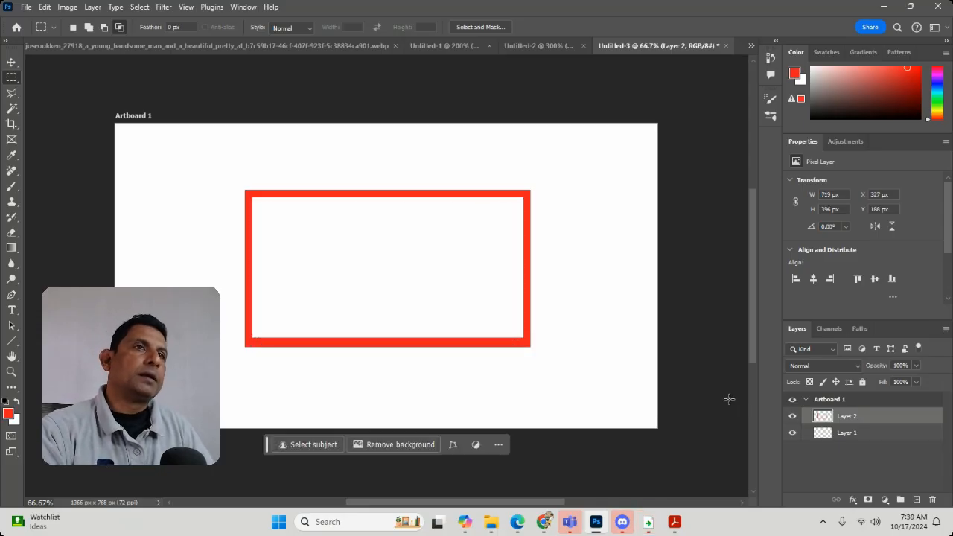
Add a Drop Shadow effect to the red border's layer, accepting the offered settings.
left_click(92, 7)
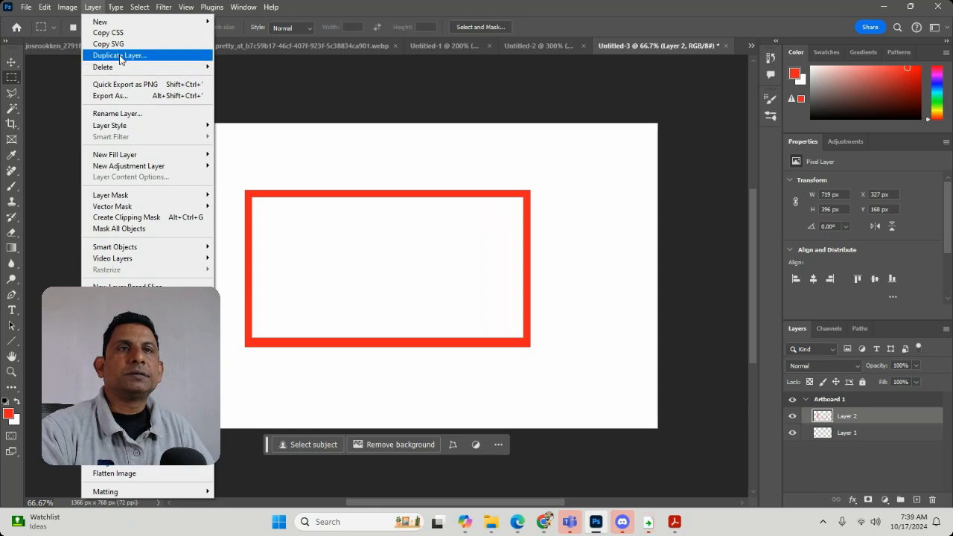
mouse_move(133, 125)
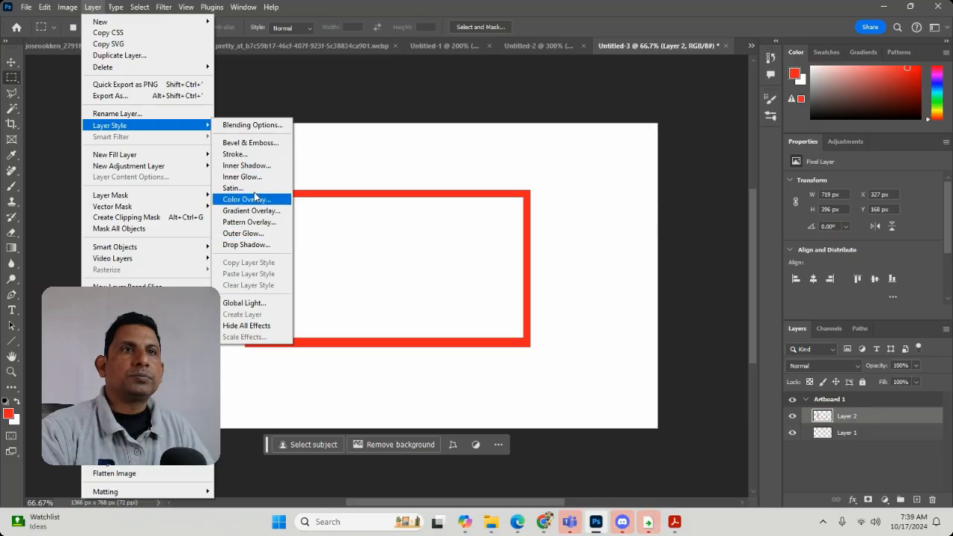
left_click(260, 246)
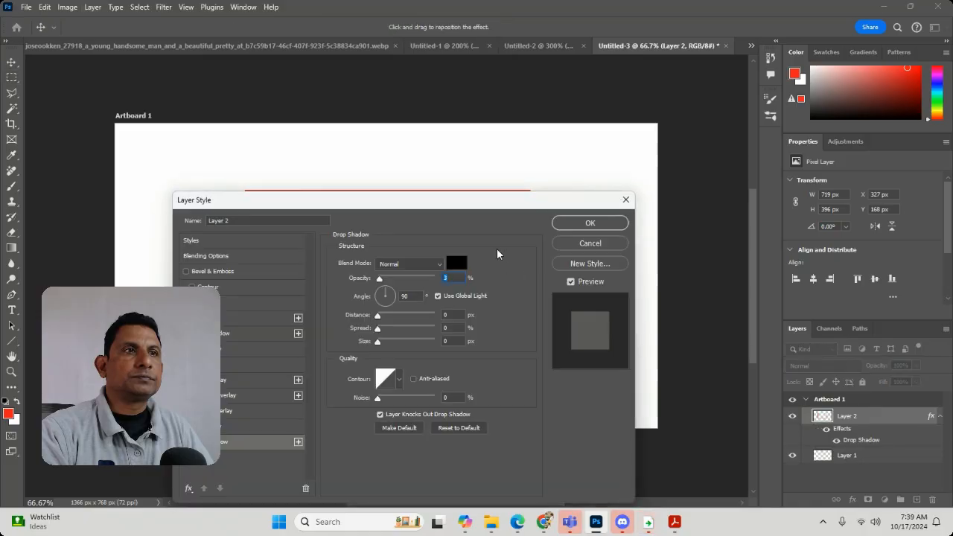
left_click(577, 218)
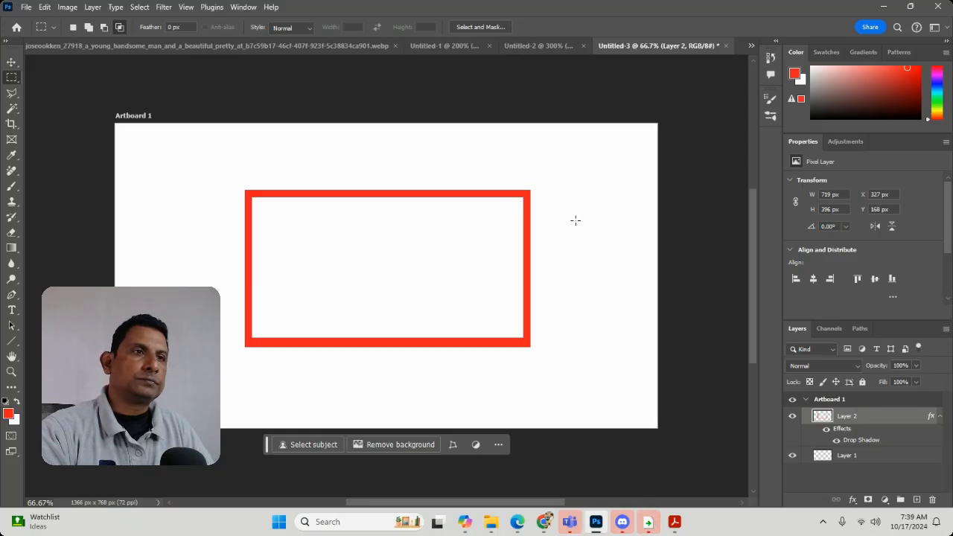
left_click(92, 7)
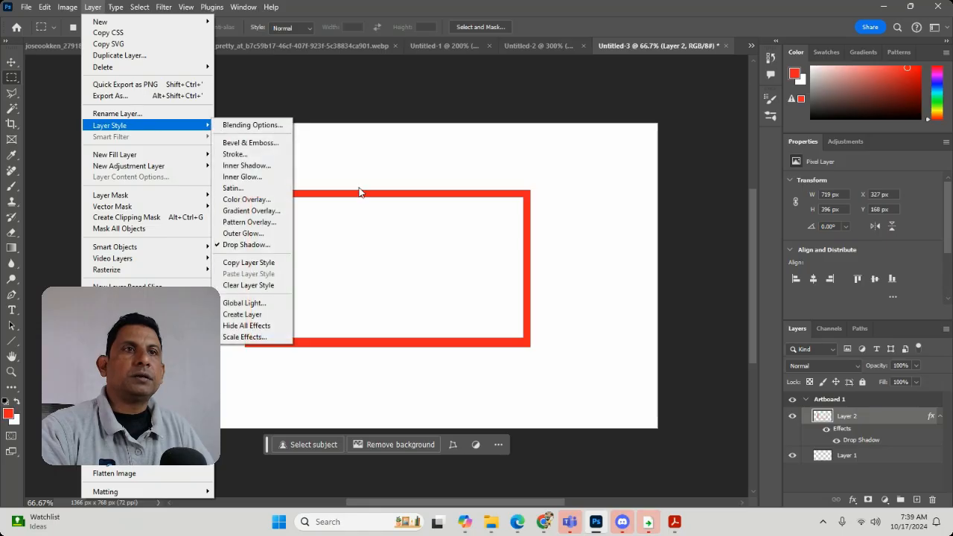
left_click(255, 236)
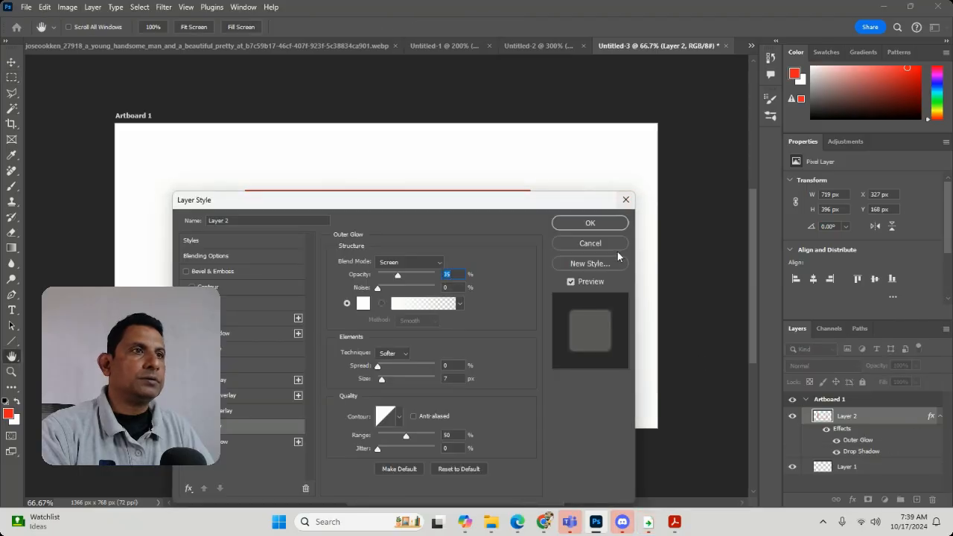
left_click(589, 244)
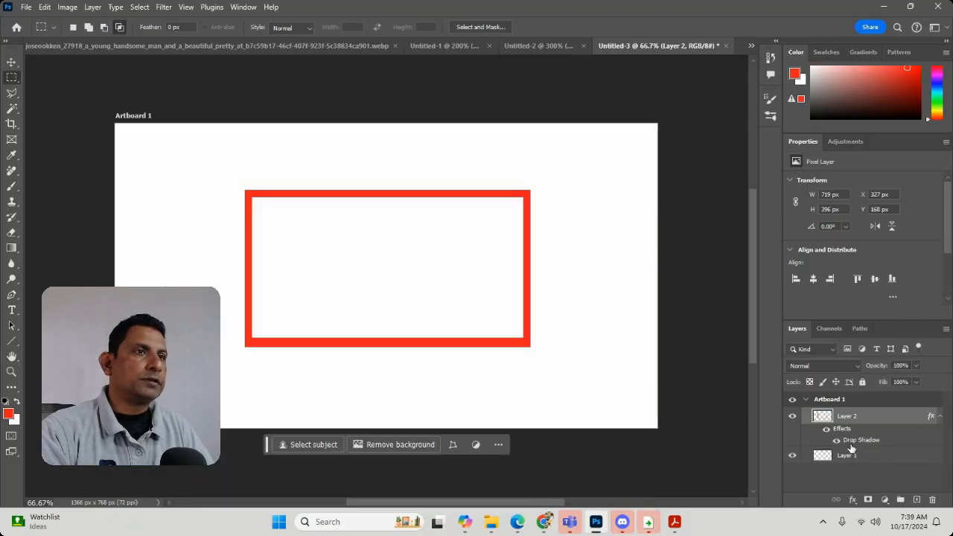
Set the red border's drop shadow to 11 px distance, 1% spread and 18 px size.
double_click(853, 443)
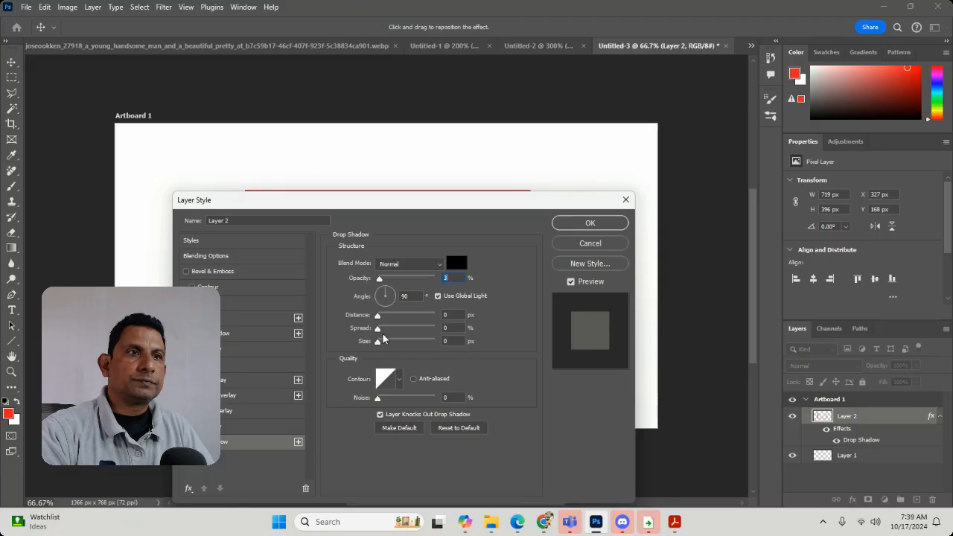
left_click_drag(378, 315, 385, 342)
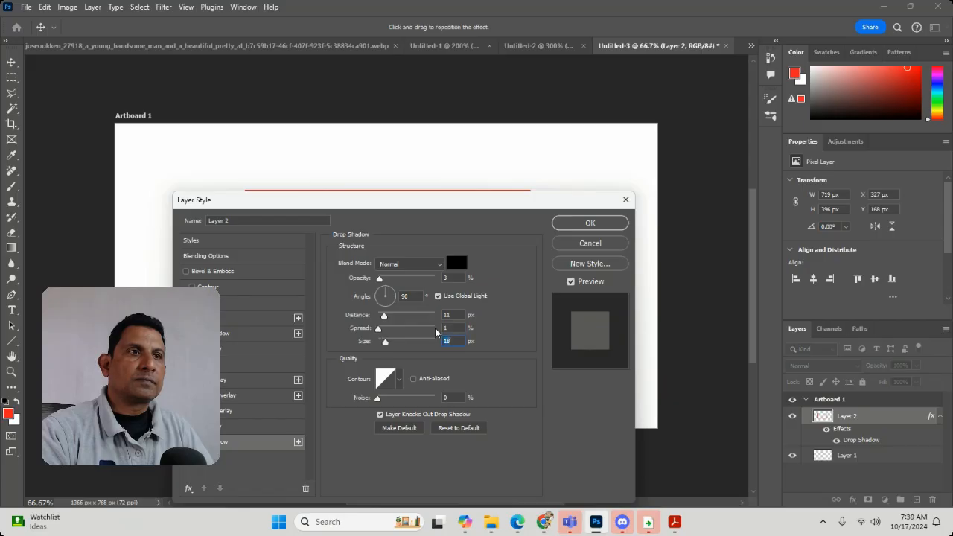
left_click(608, 223)
key("m")
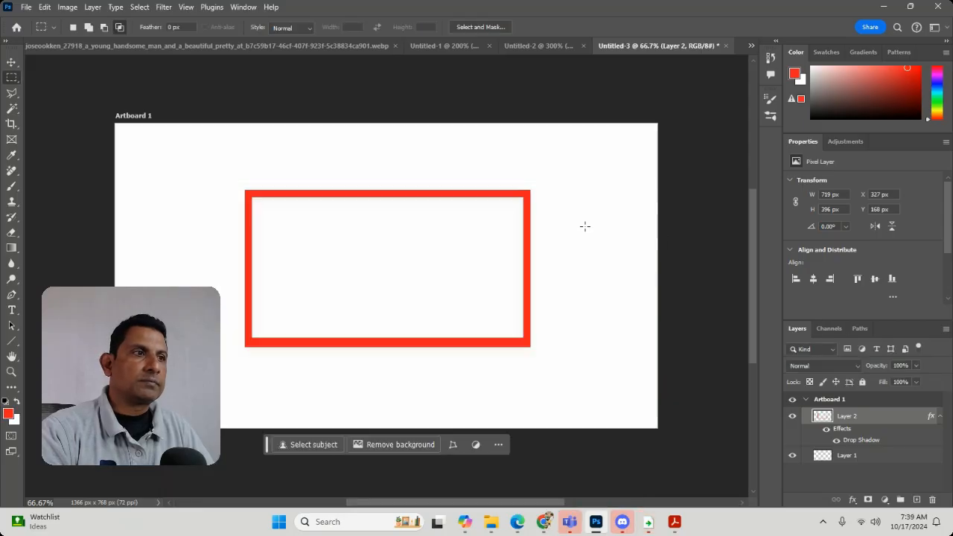
Set the opacity of the red border's drop shadow to 24%.
double_click(872, 418)
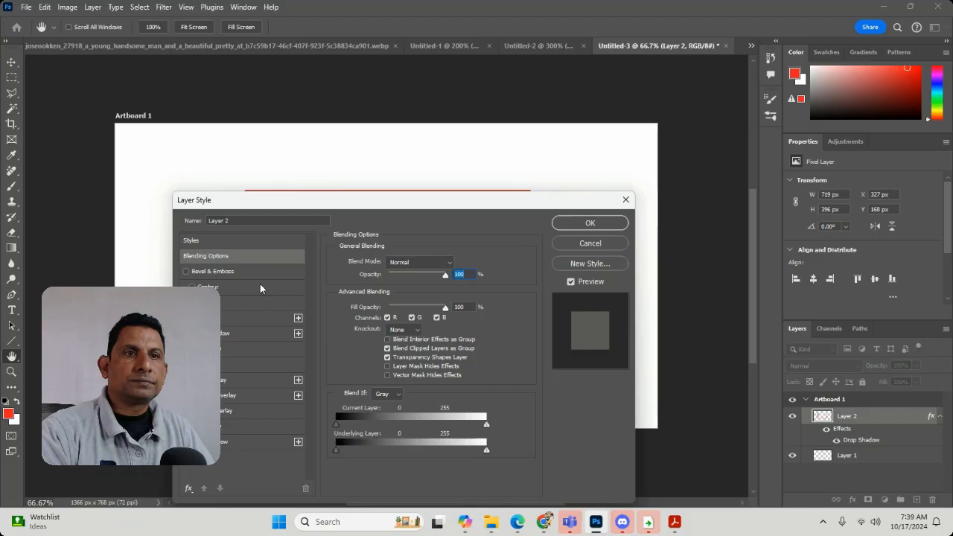
left_click(251, 444)
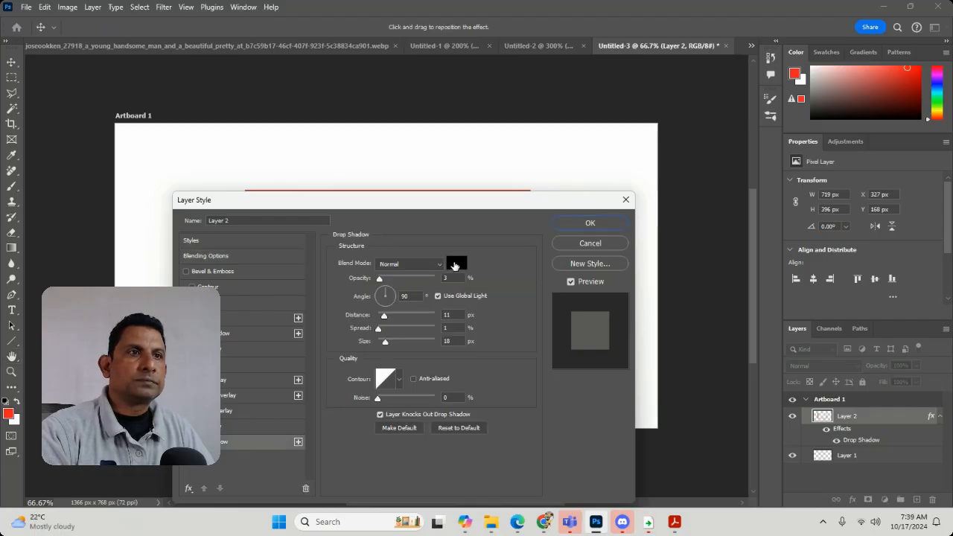
left_click_drag(379, 277, 392, 281)
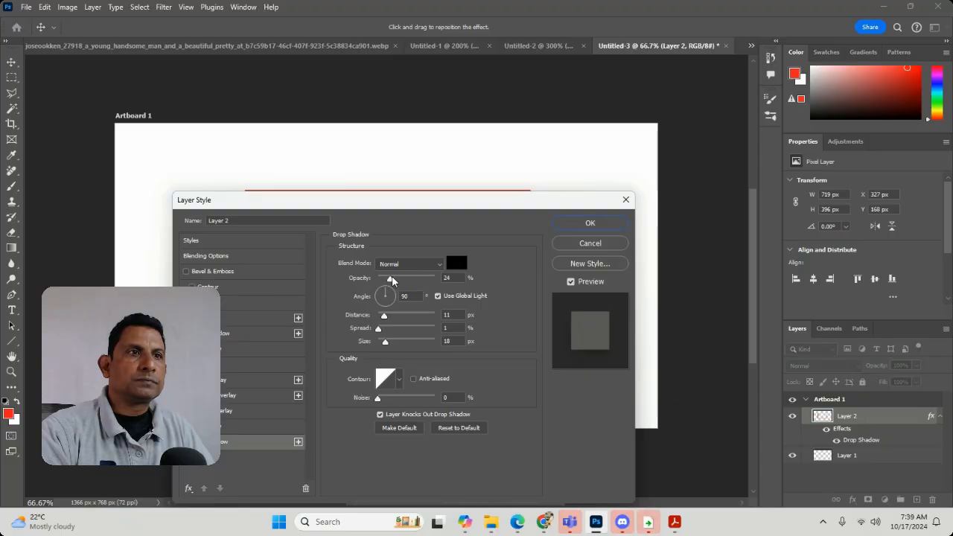
left_click(590, 223)
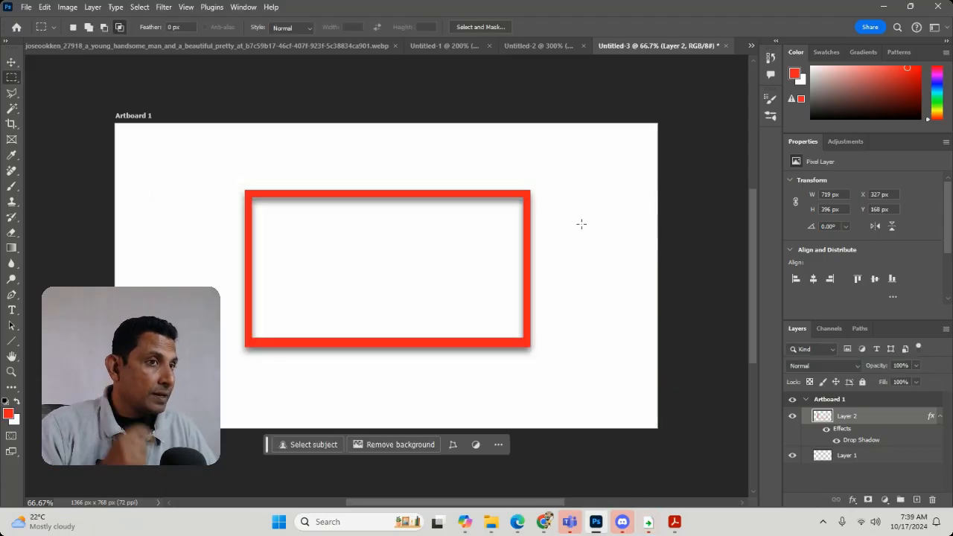
Lock the transparent pixels of the red border's layer and choose a bright green foreground colour for the Brush tool.
left_click(812, 383)
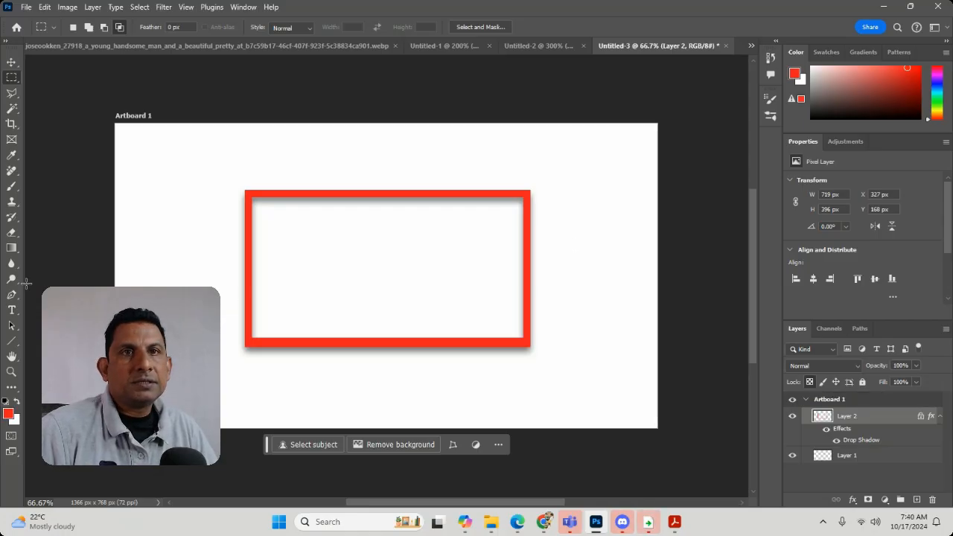
left_click(12, 186)
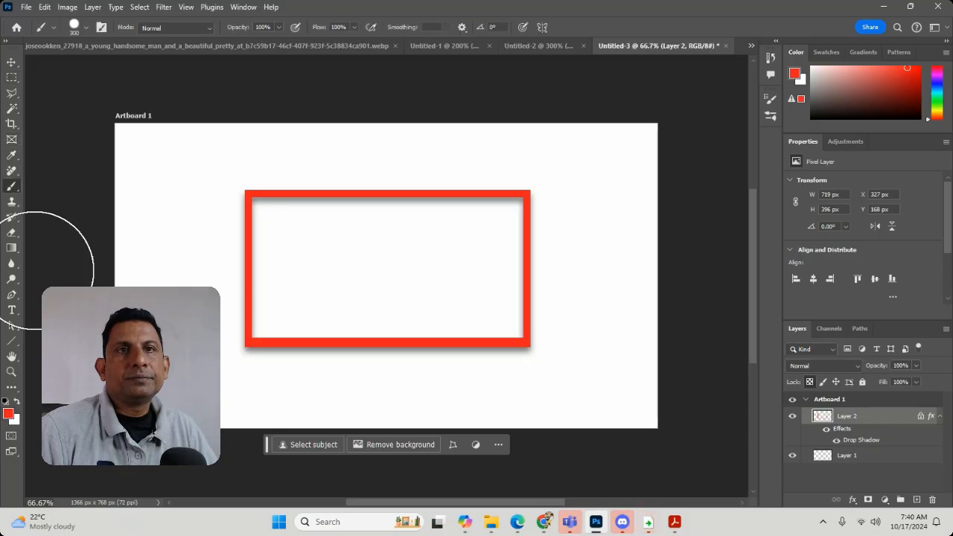
left_click(6, 416)
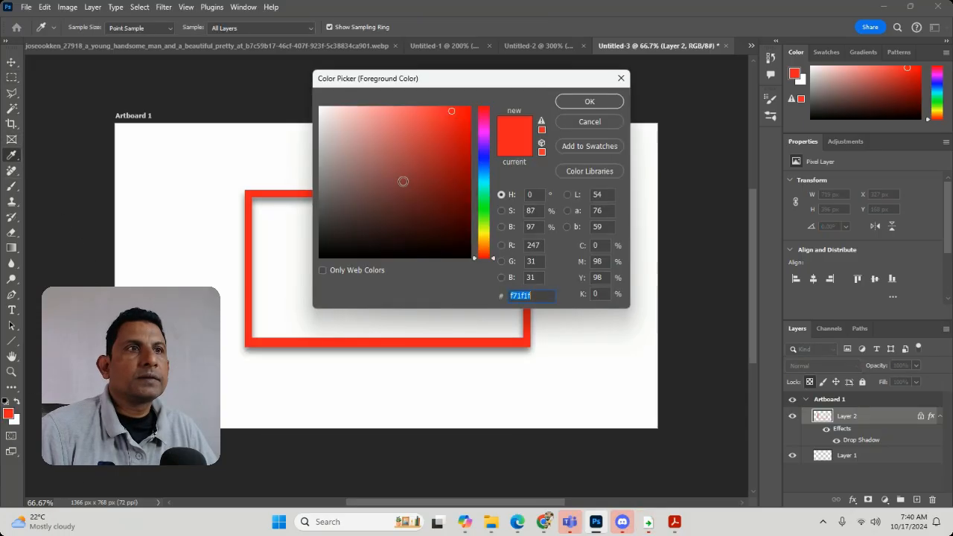
left_click(484, 205)
left_click(583, 102)
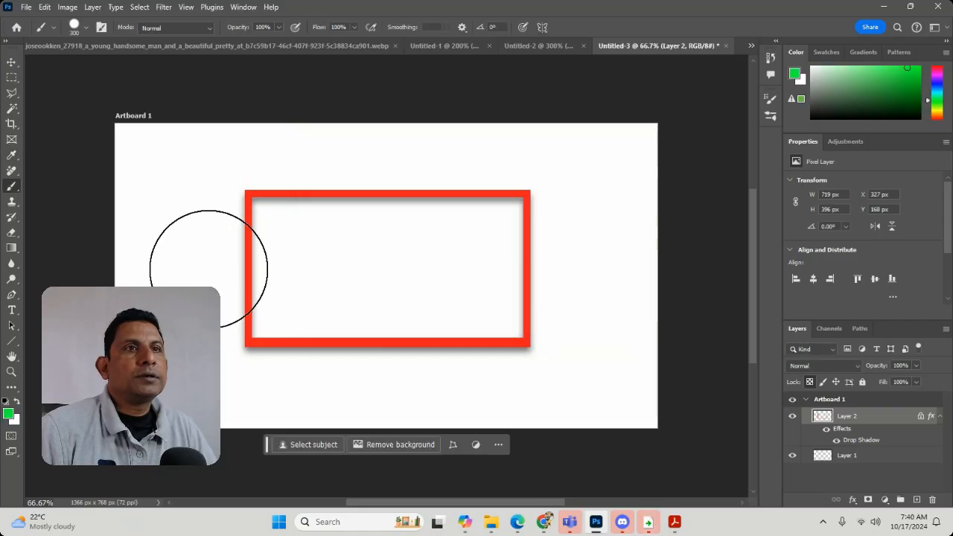
Try painting parts of the red border green, and undo the strokes, the transparency lock and the shadow opacity change.
left_click_drag(206, 264, 395, 154)
left_click(522, 326)
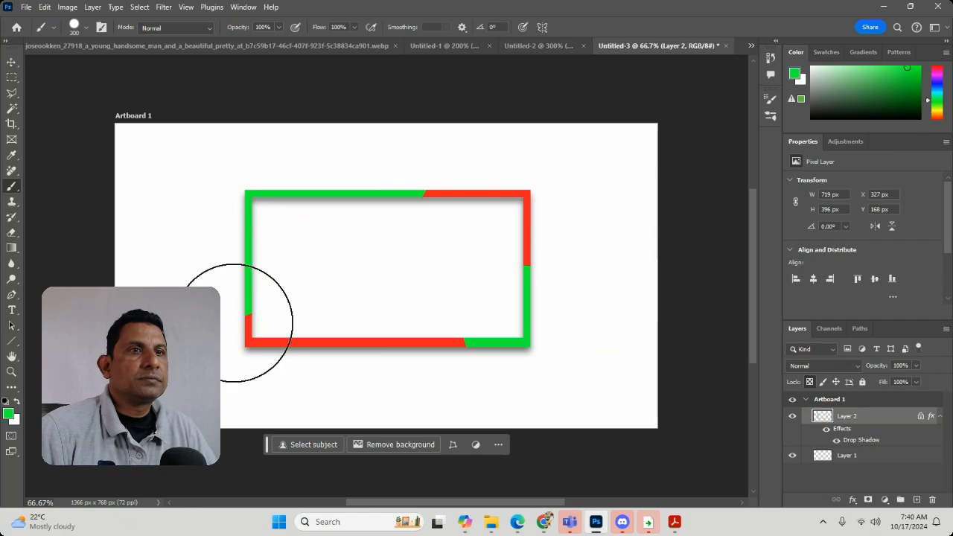
key("ctrl+z")
key("ctrl+z")
key("ctrl+z")
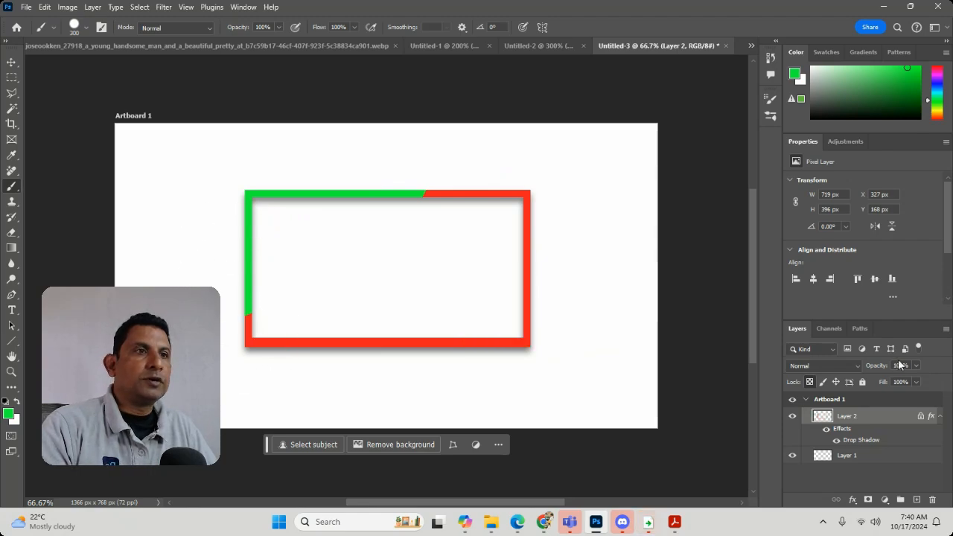
Lock the transparent pixels of the border's layer again and paint all four corners of the border green.
left_click(811, 382)
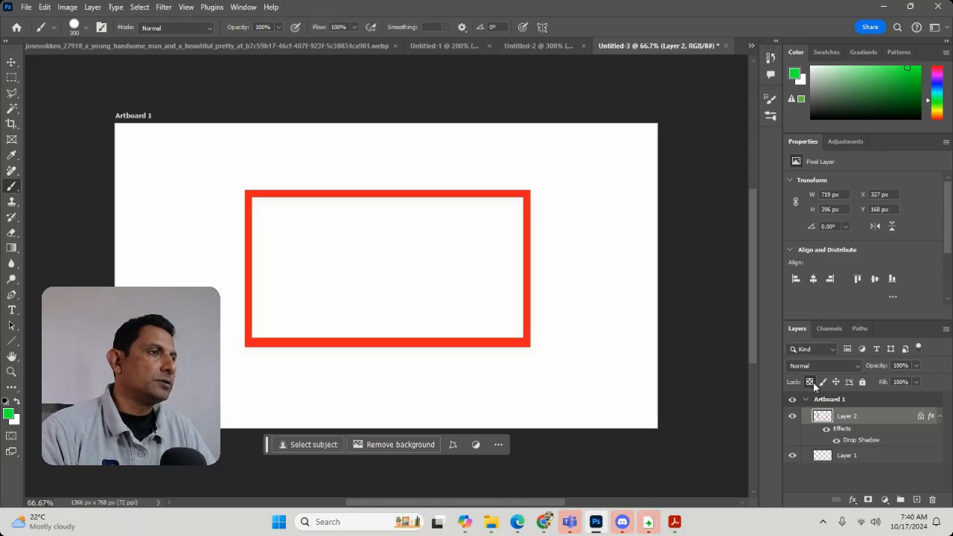
left_click(547, 377)
left_click(527, 171)
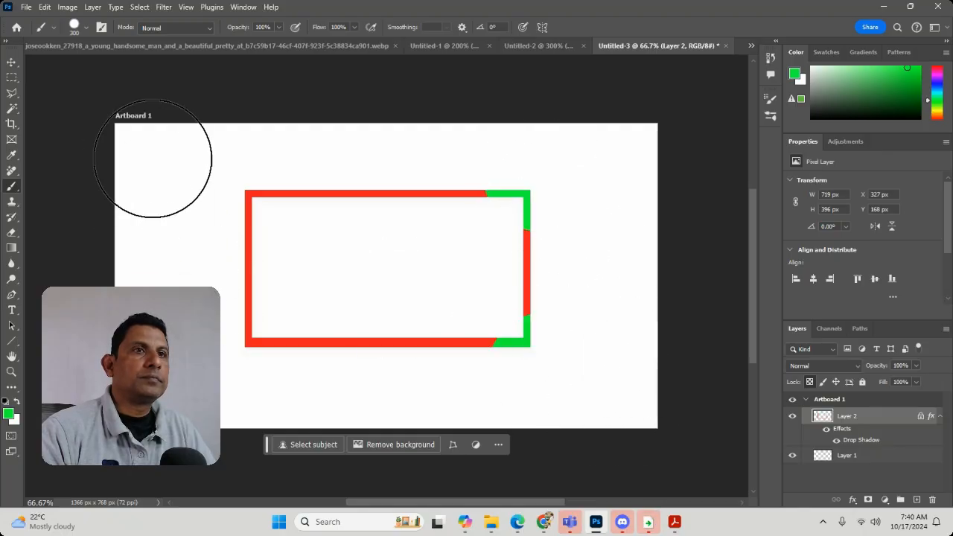
left_click(215, 170)
left_click(246, 380)
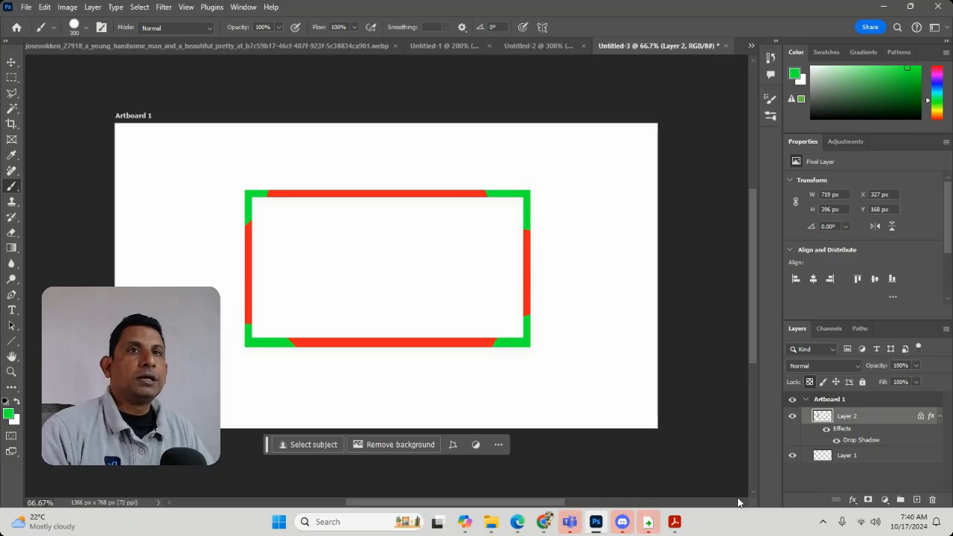
Add a new layer and make a rectangular selection of about 521 × 398 px overlapping the border's upper-right corner.
left_click(12, 76)
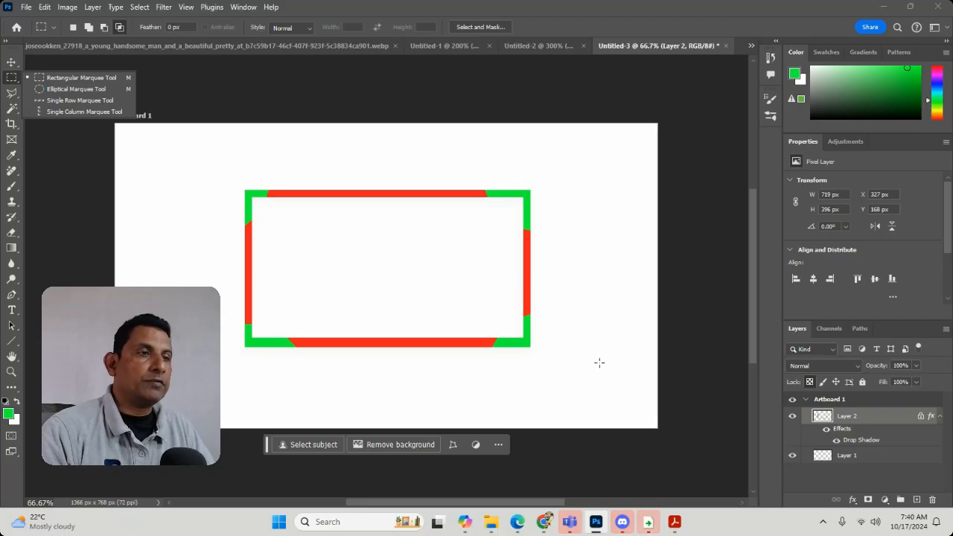
left_click(148, 183)
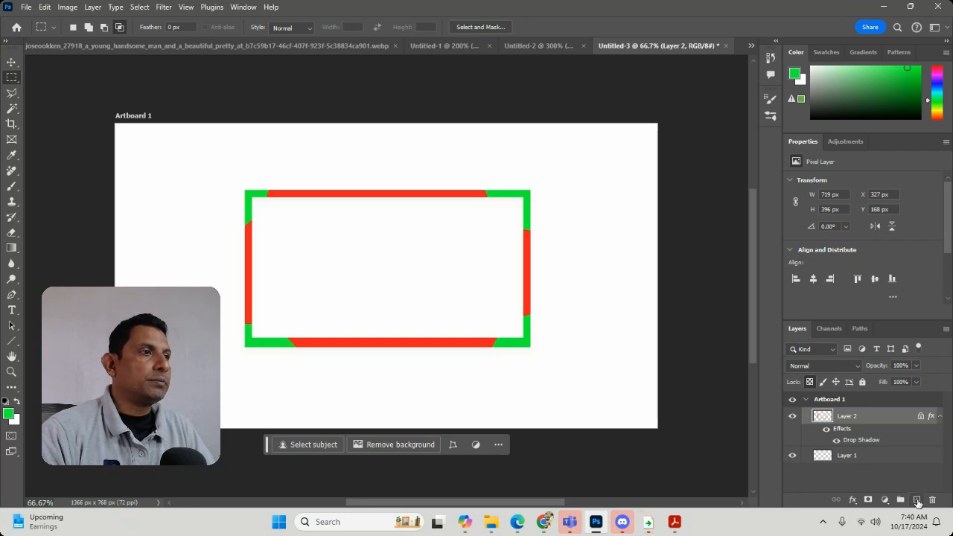
left_click(915, 499)
left_click_drag(359, 136, 565, 292)
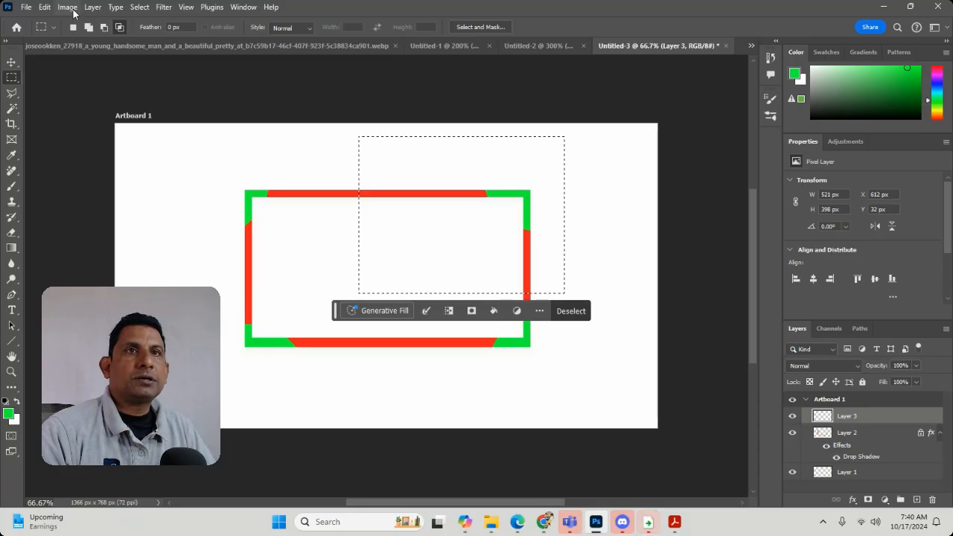
Stroke the selection with a 4 px green line, centred on its edge at 100% opacity, and deselect.
left_click(45, 7)
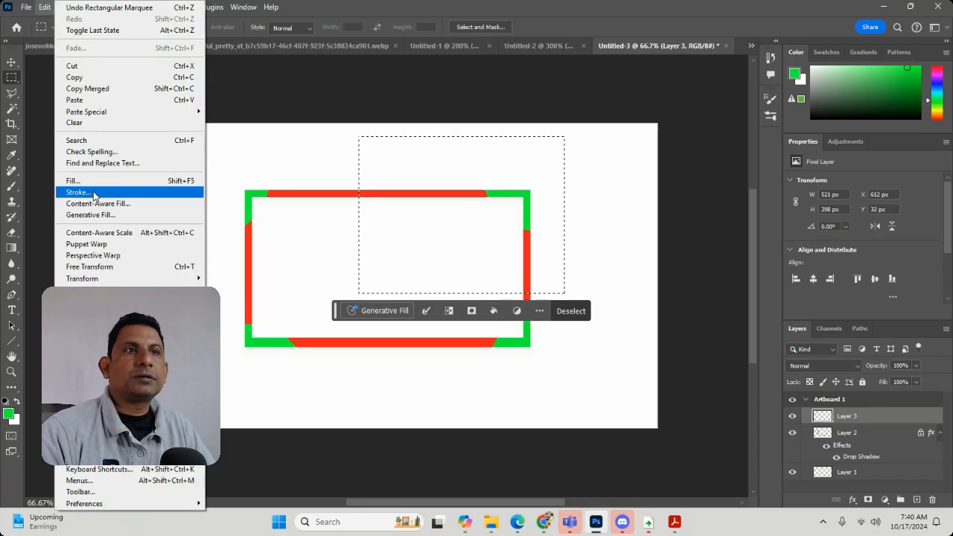
left_click(77, 192)
left_click(554, 119)
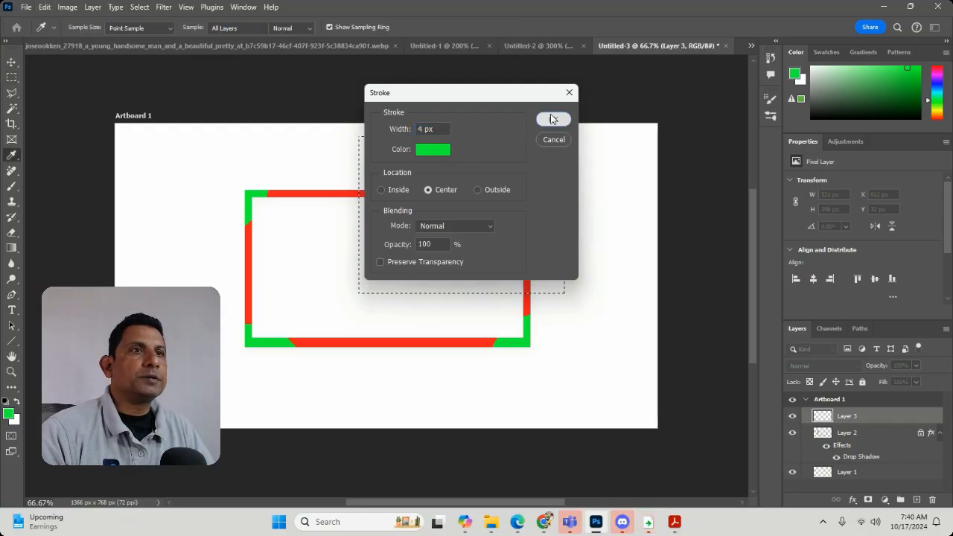
key("ctrl+d")
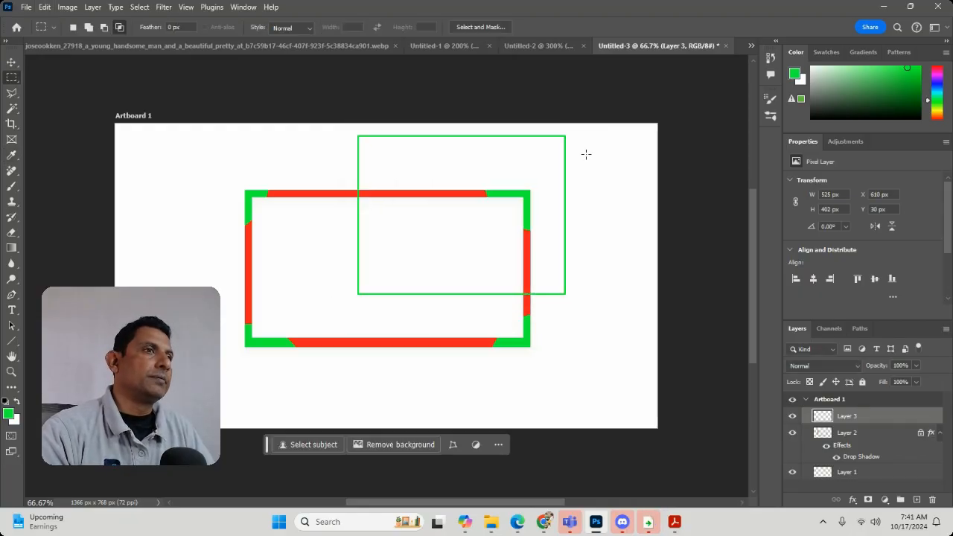